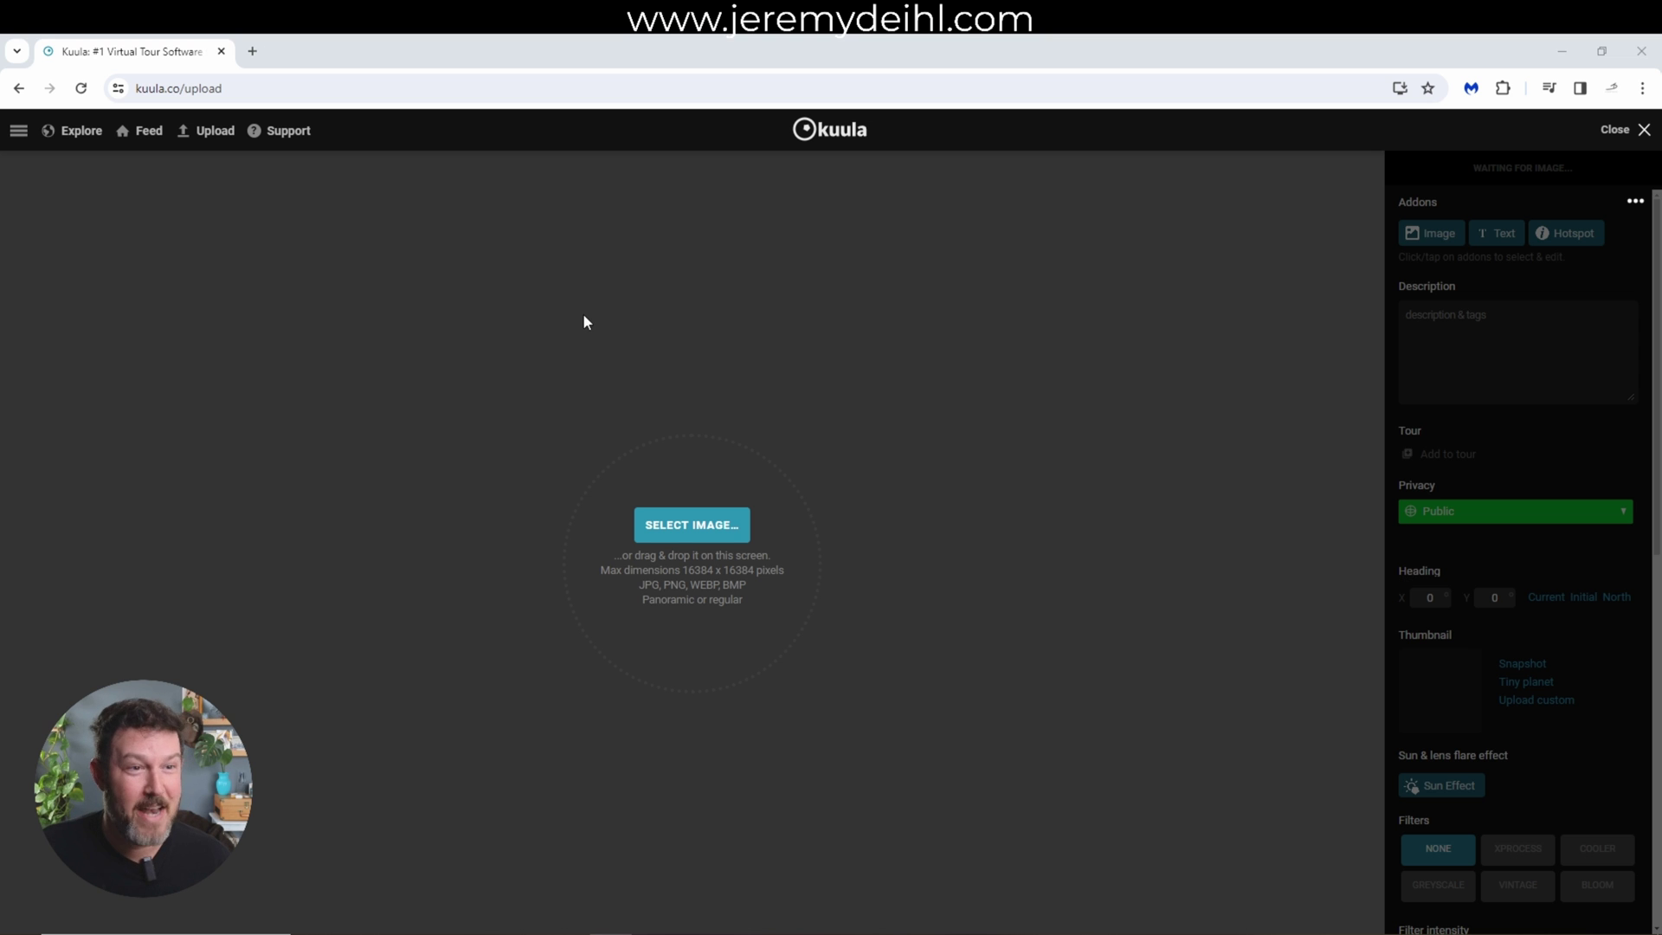
Upload the dining room and kitchen panorama image and look around it.
left_click_drag(0, 329, 619, 506)
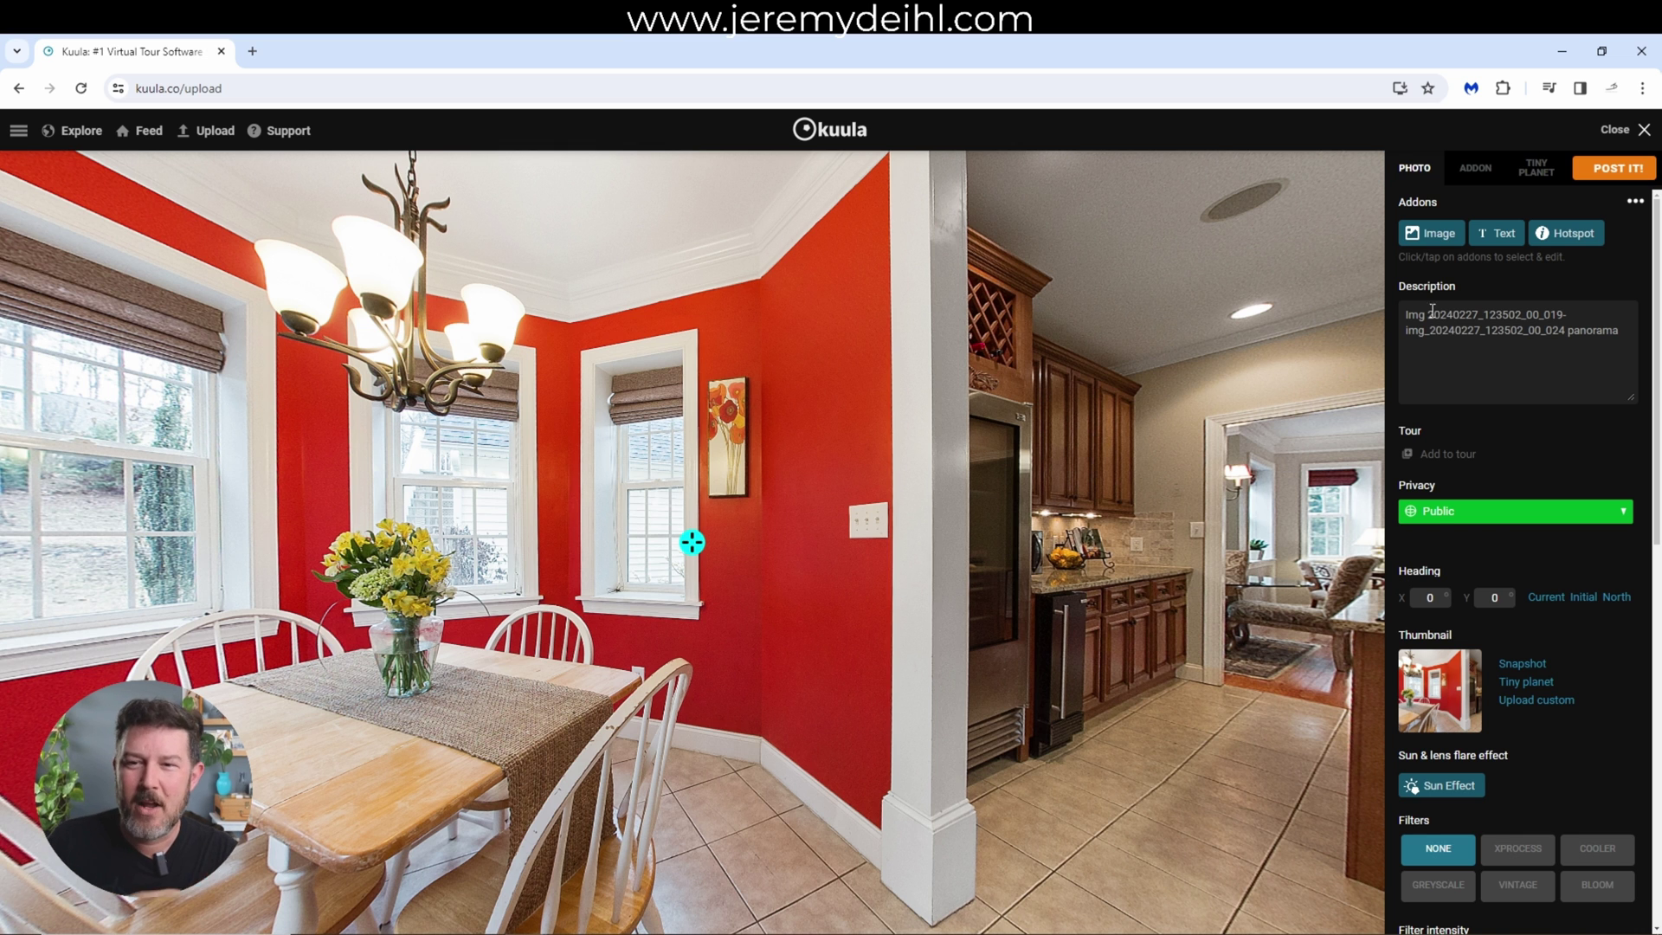
scroll(1456, 476, "down", 1)
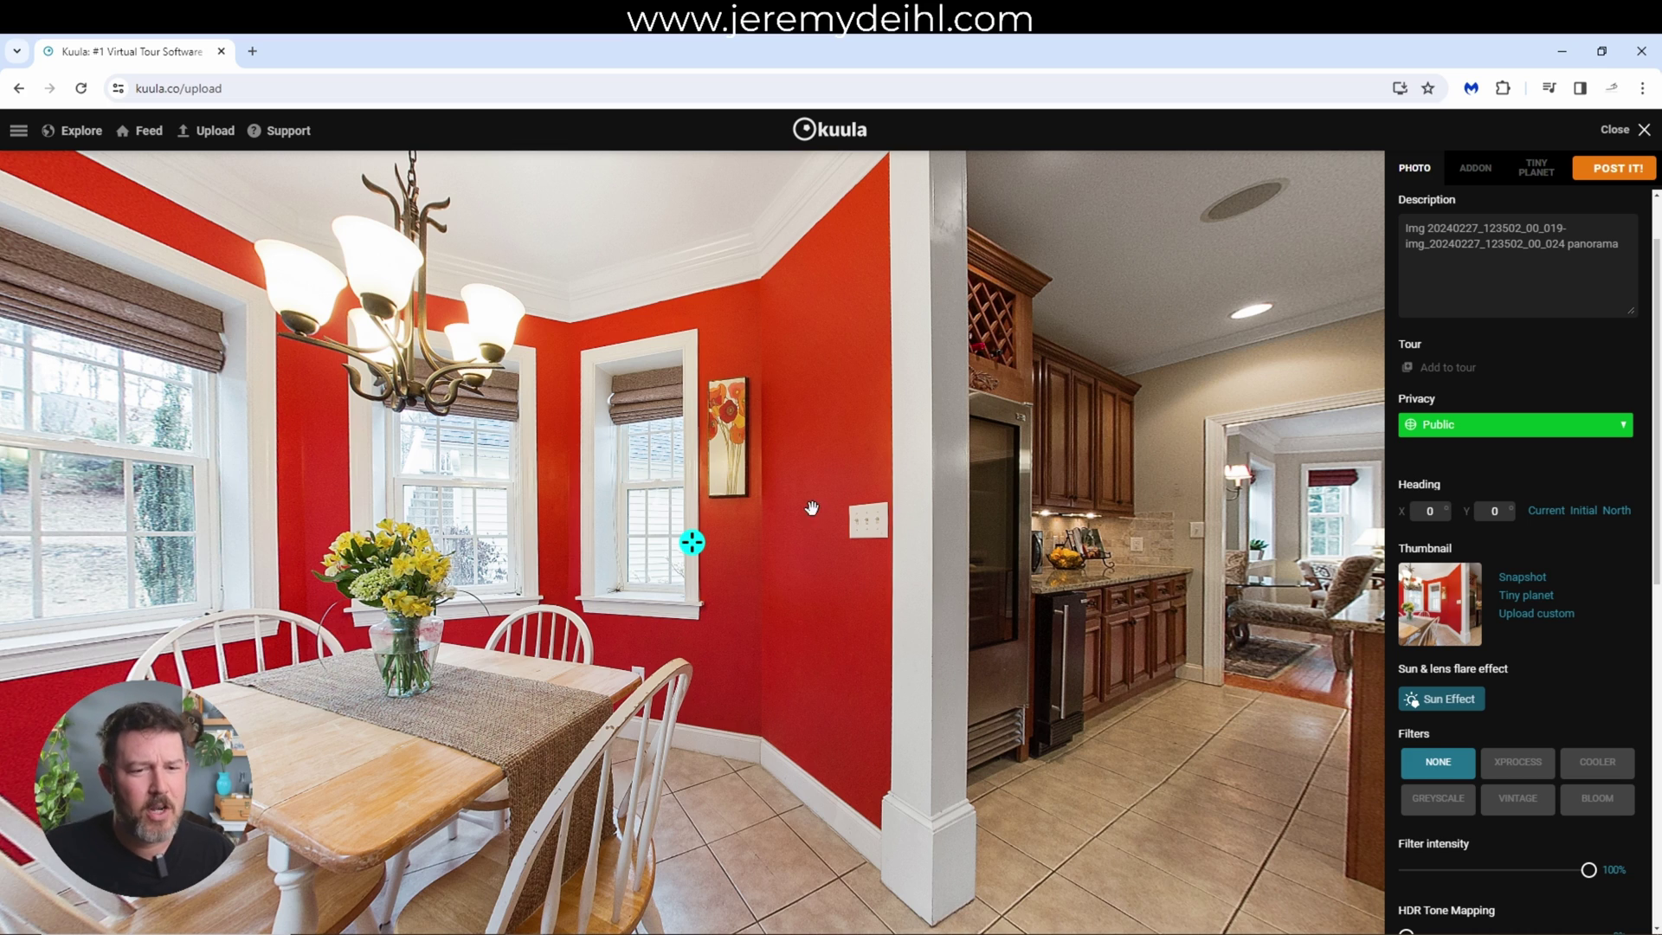
left_click_drag(811, 508, 917, 442)
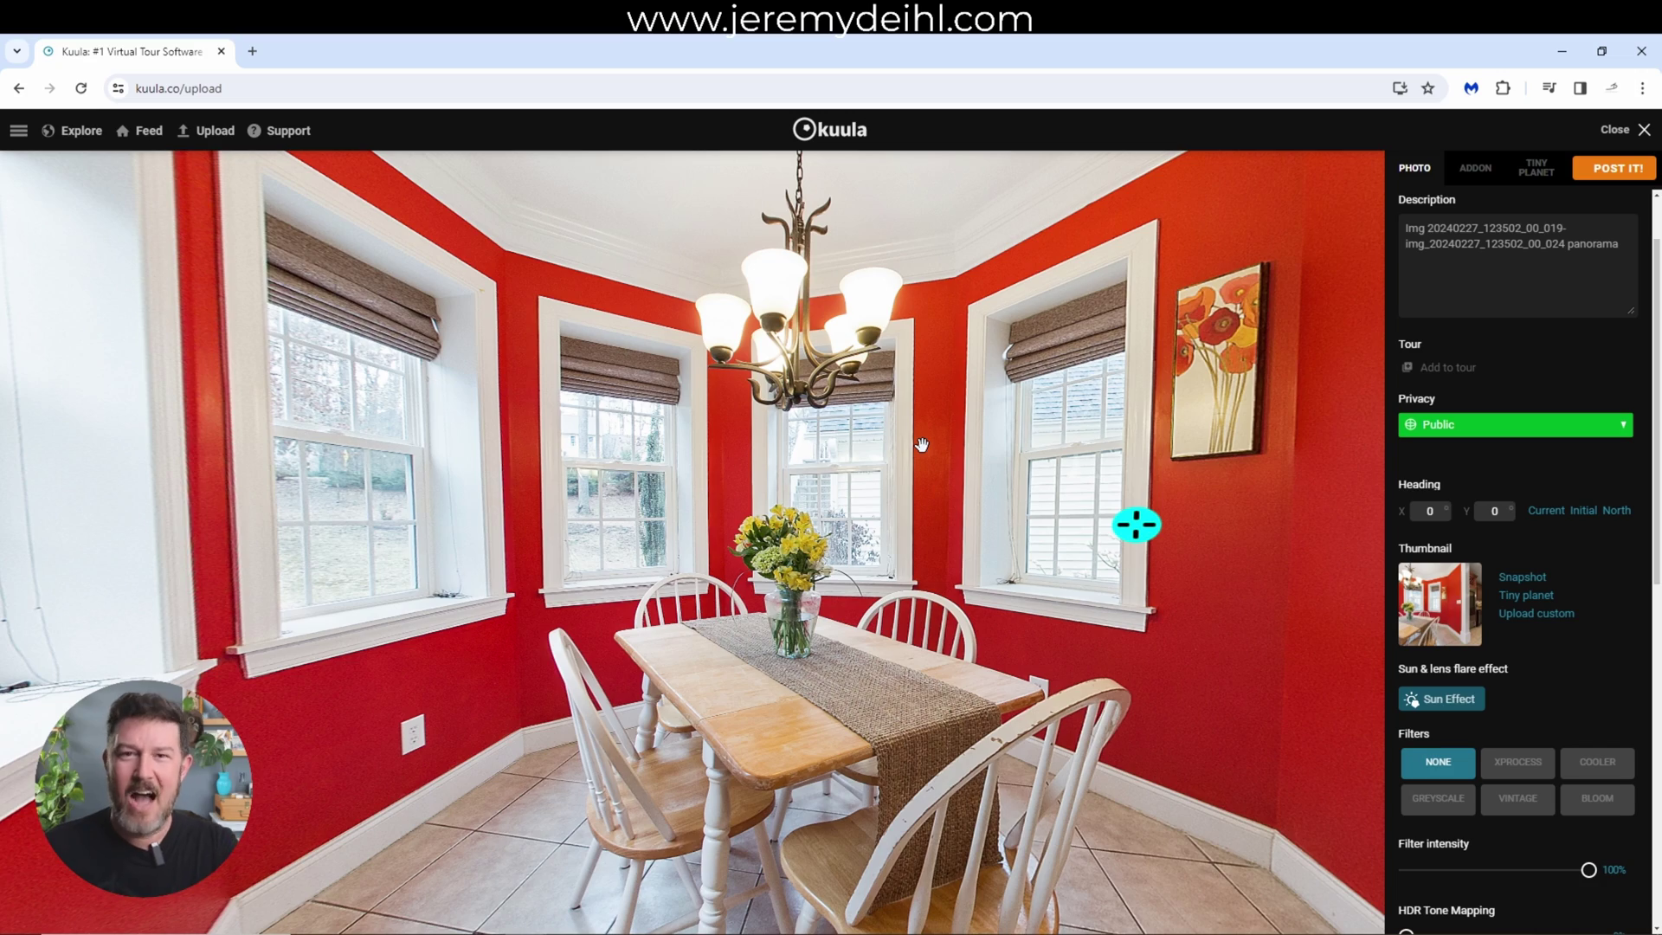
left_click_drag(1020, 428, 665, 493)
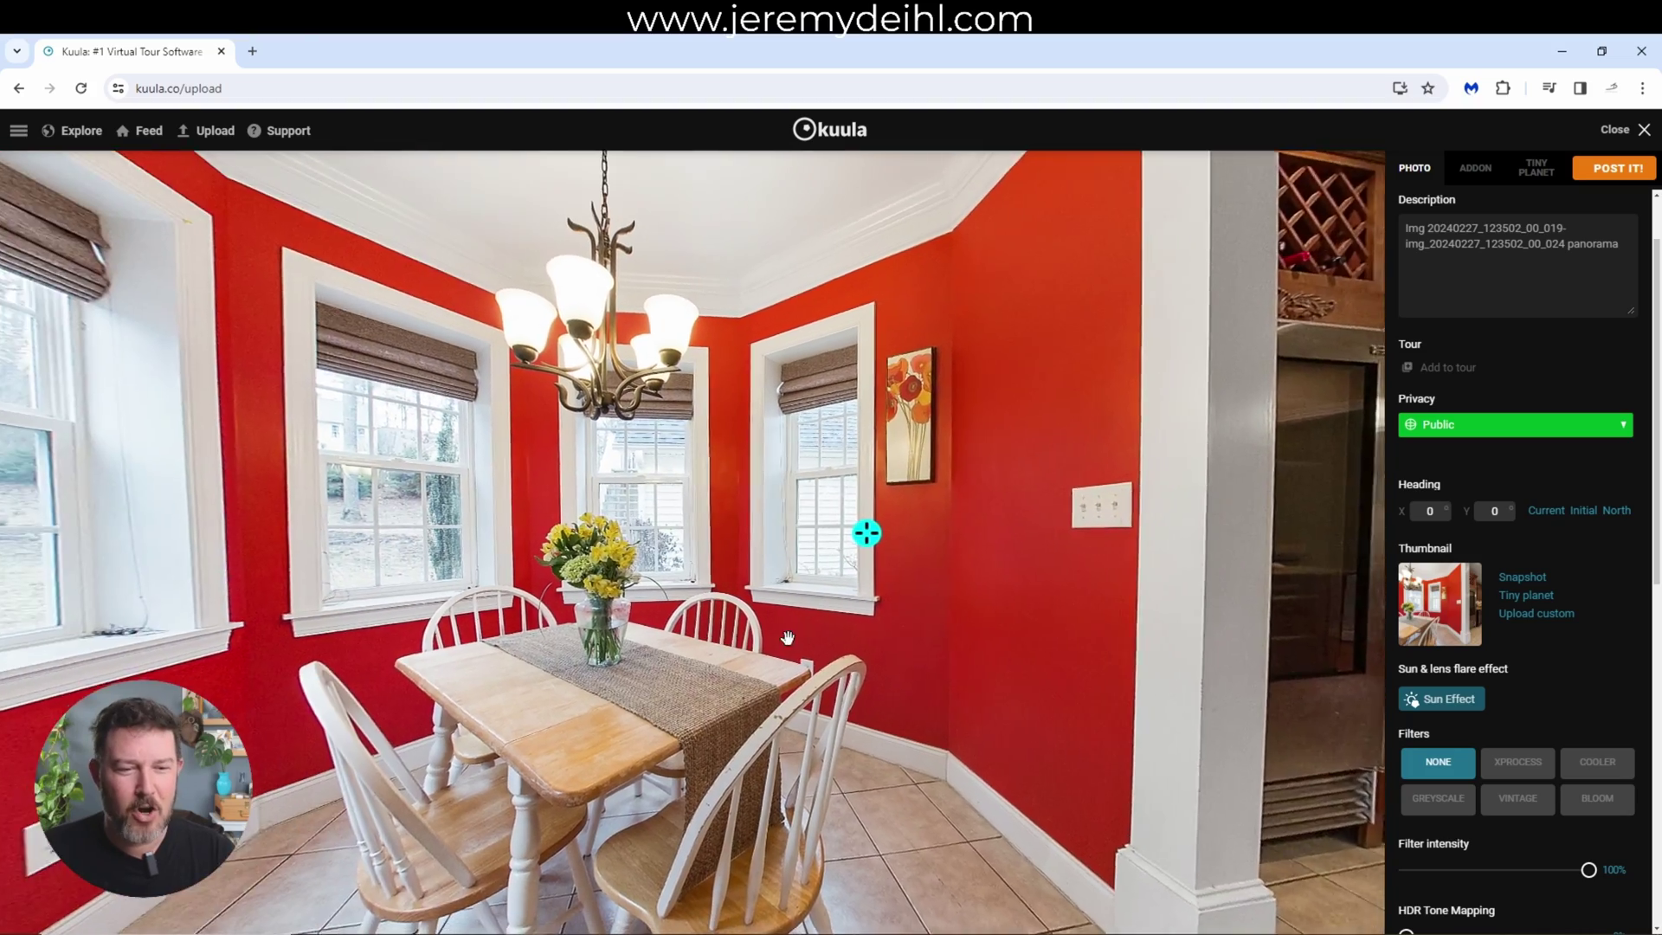
Try initial heading X values of 10 and -47, keeping the photo when asked about discarding it.
left_click_drag(788, 637, 1001, 649)
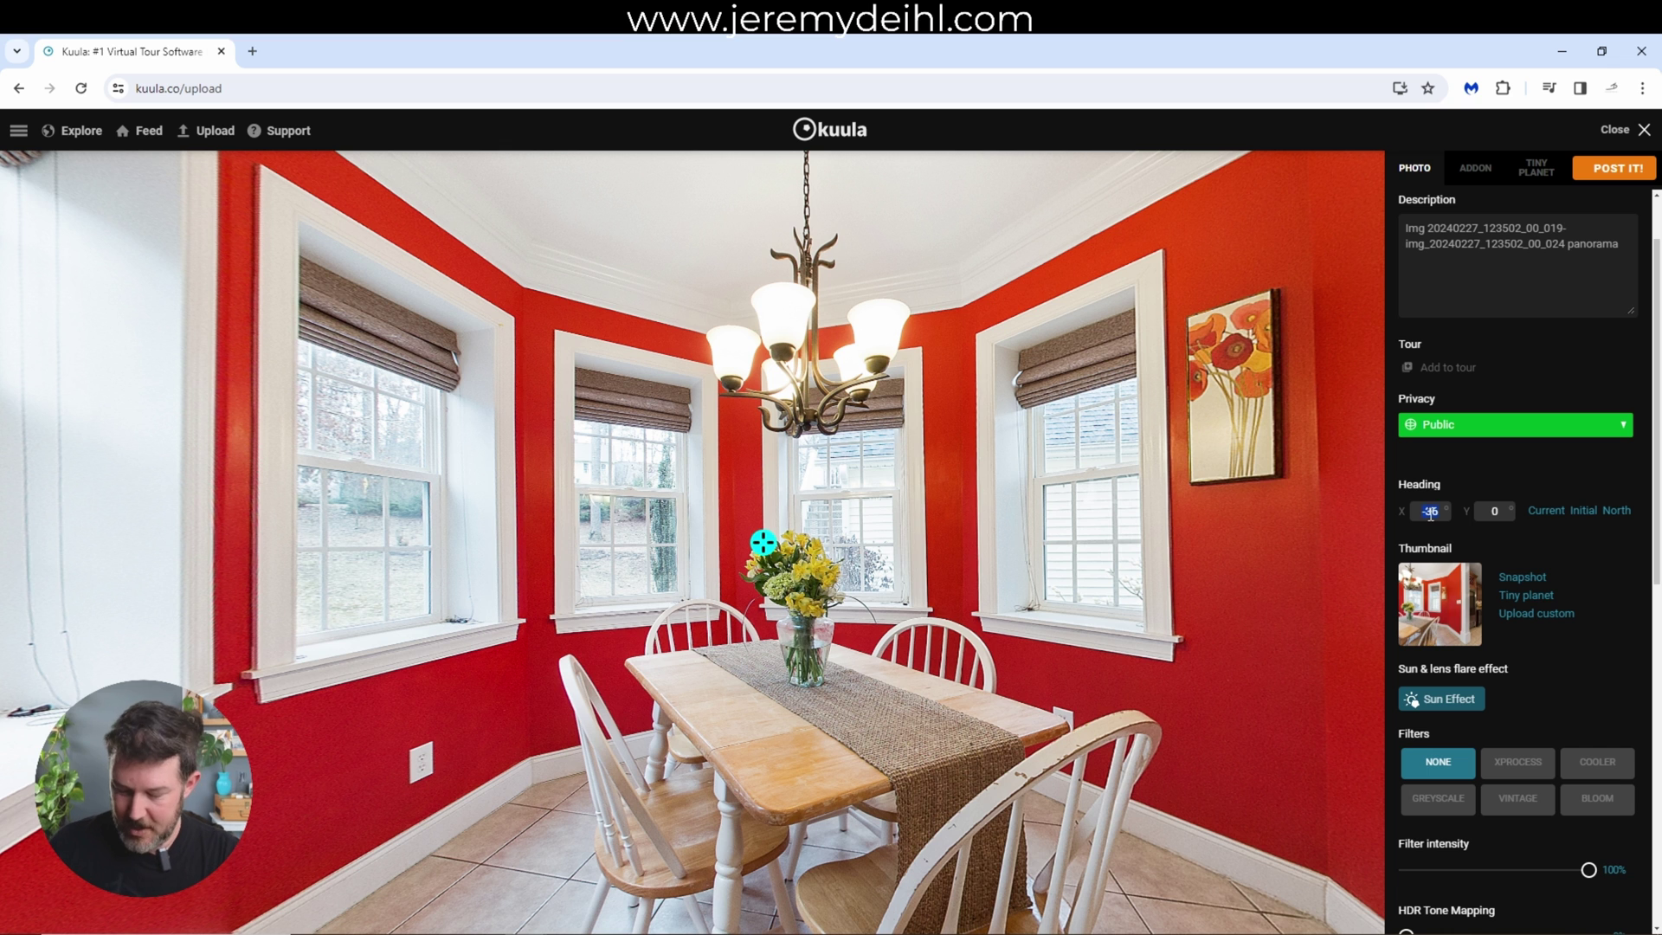
type("10")
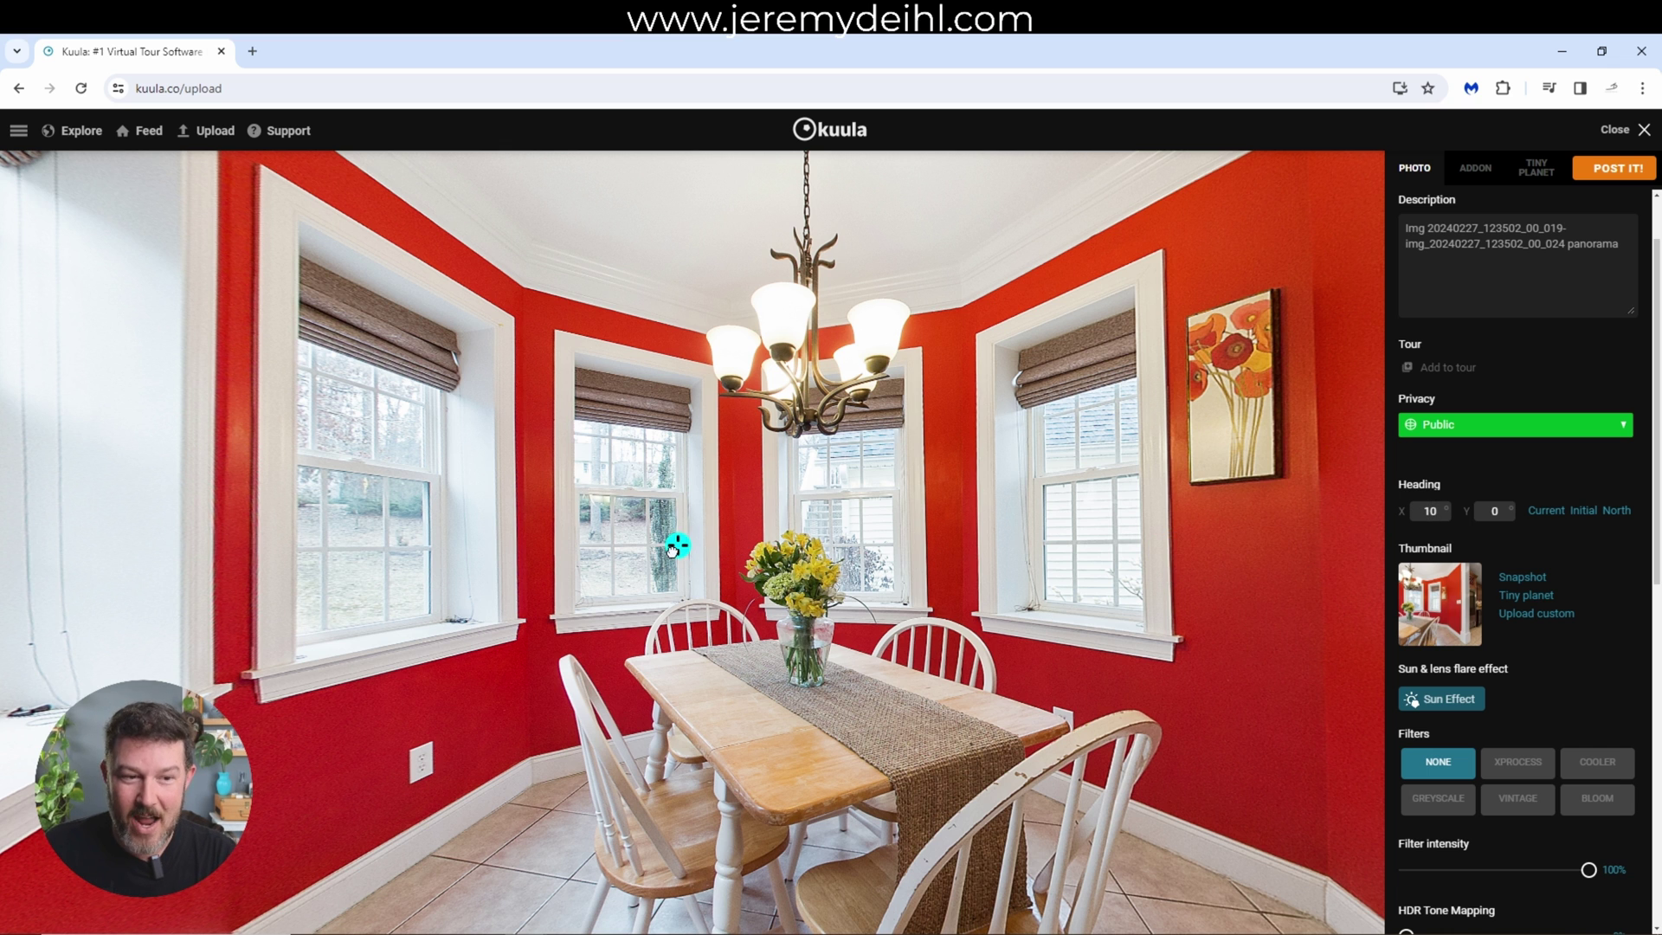
left_click(673, 546)
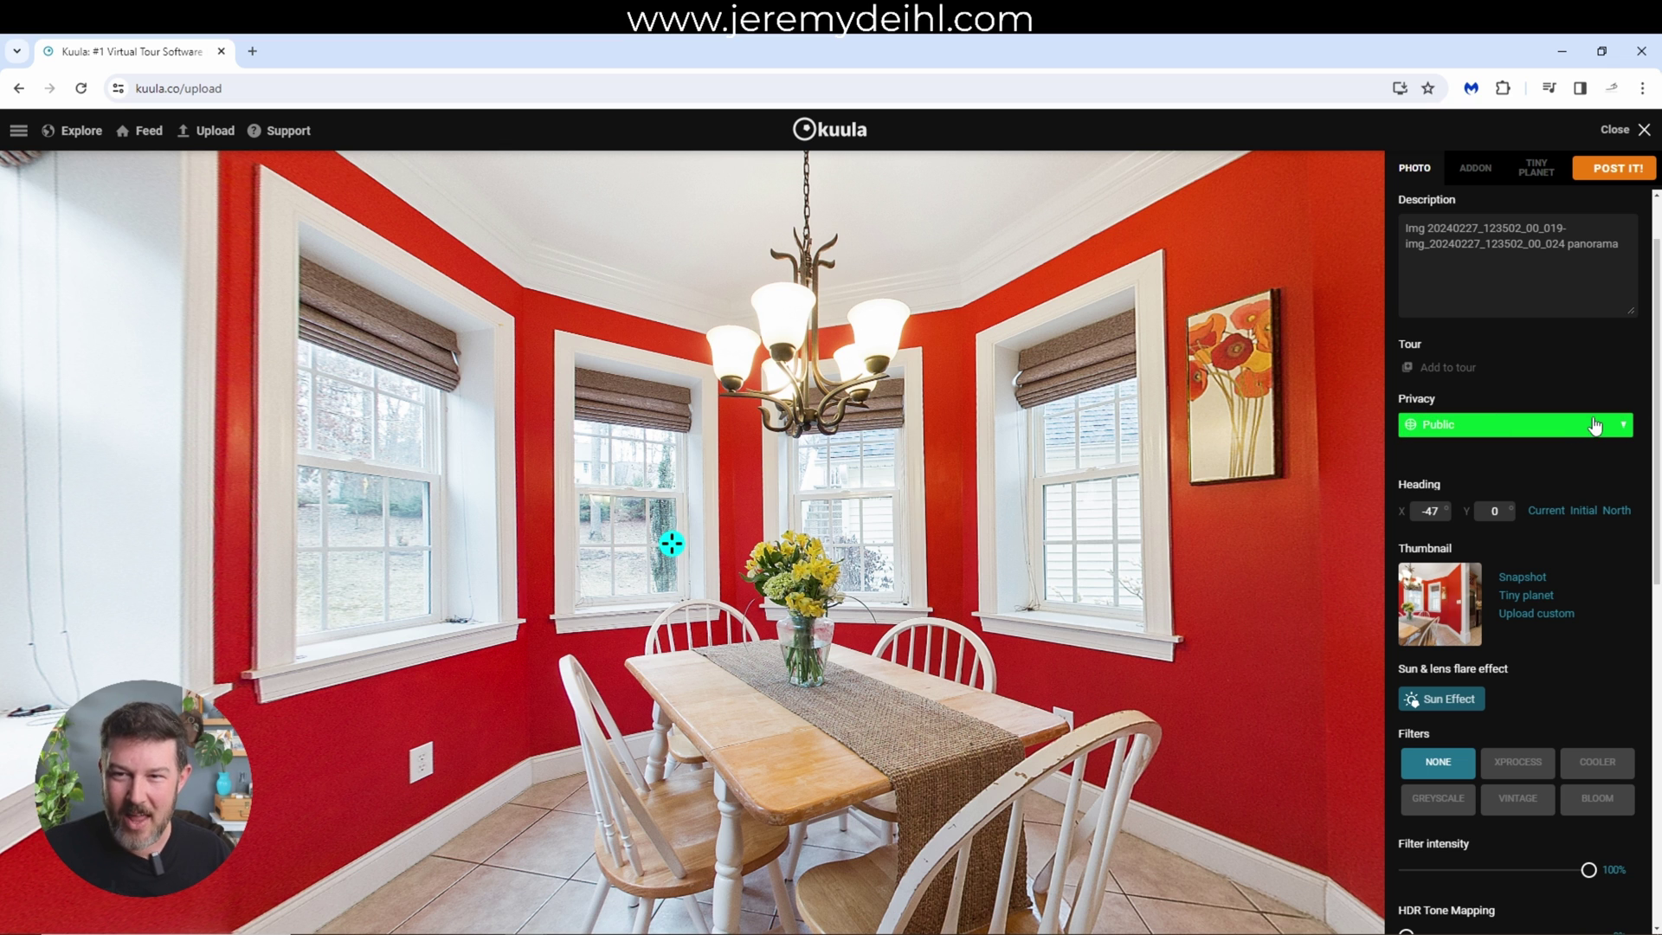
left_click(1638, 139)
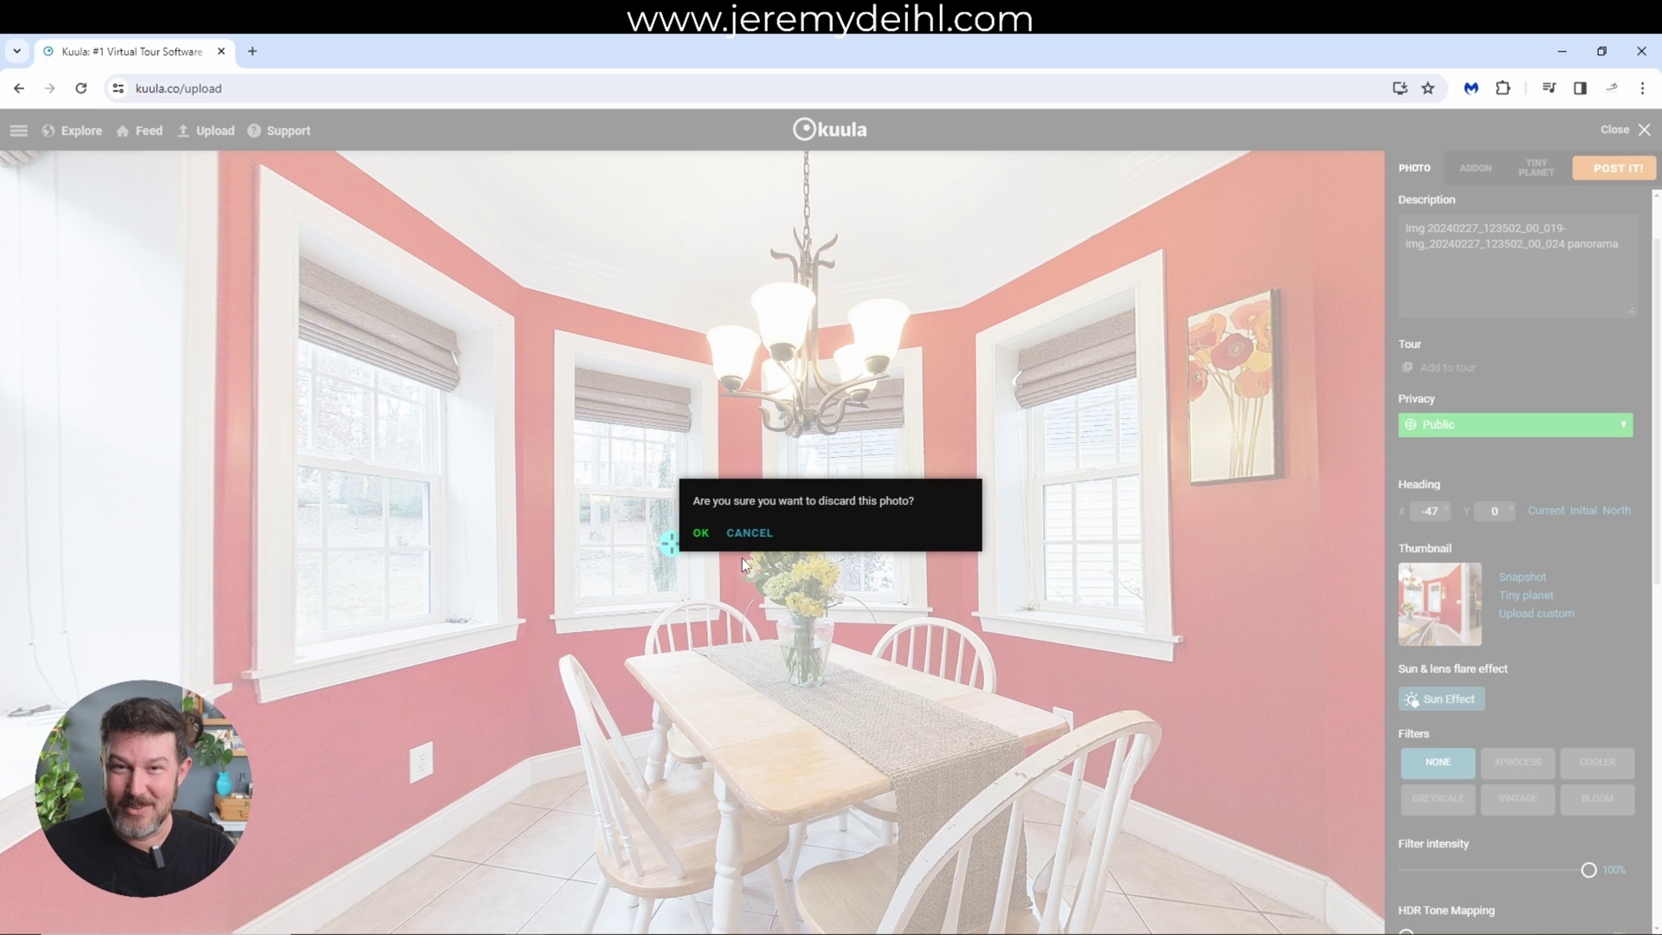
left_click(755, 531)
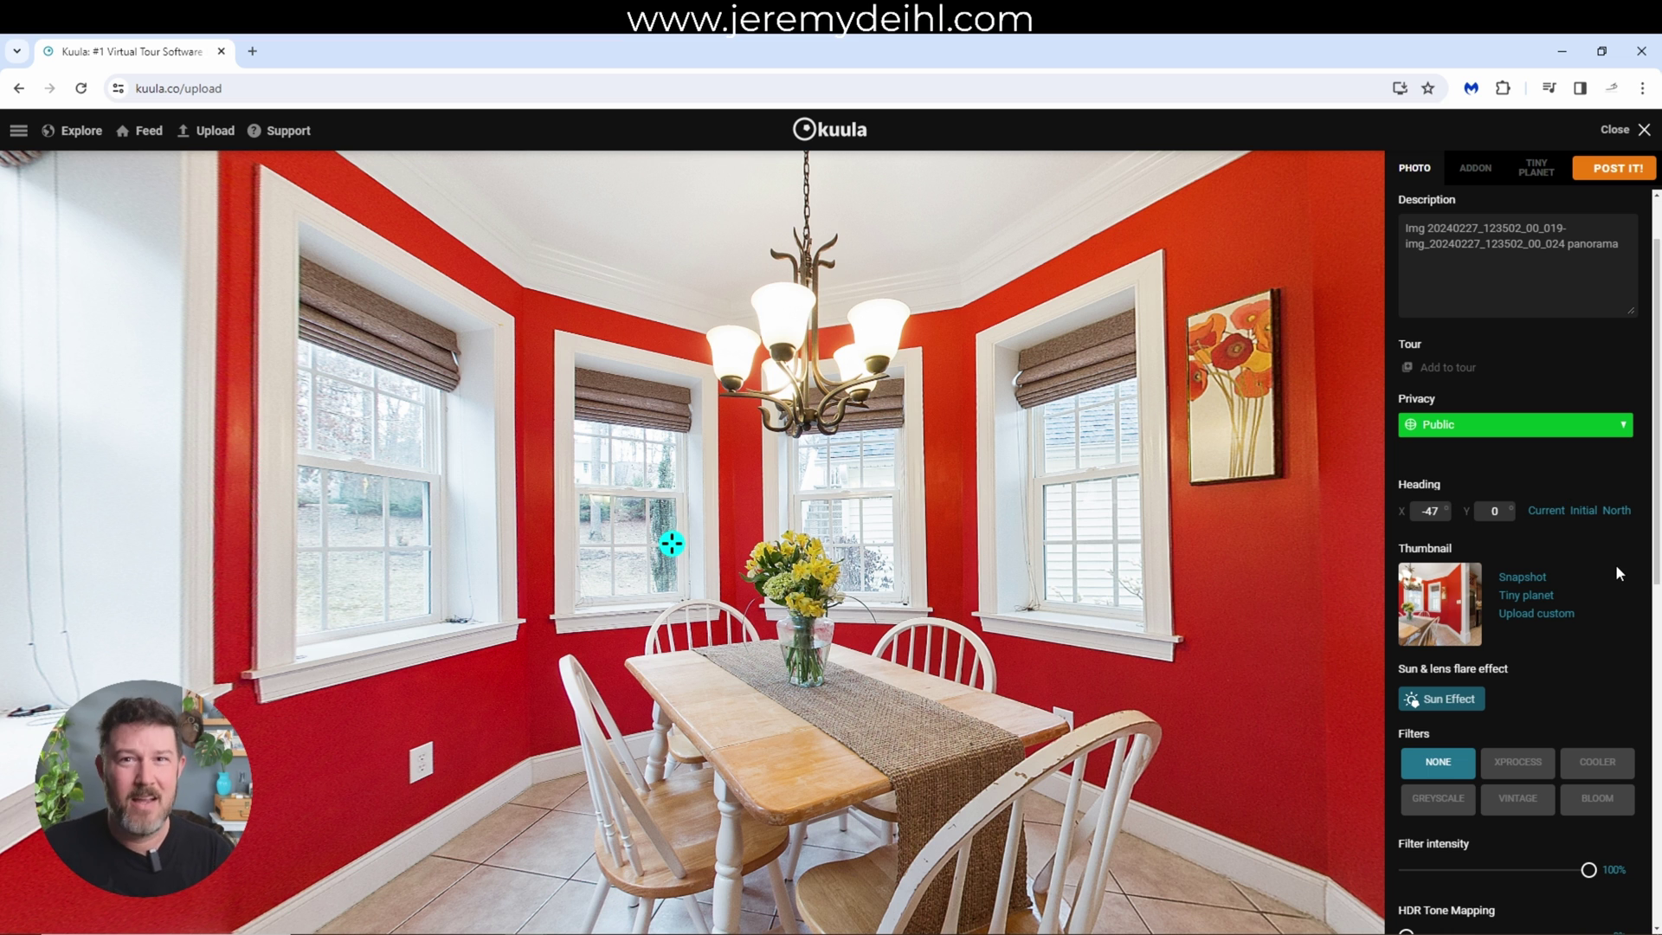
Move the heading marker to X -45 on the window beside the flowers and set the heading's Y value to 0.
left_click_drag(655, 552, 685, 540)
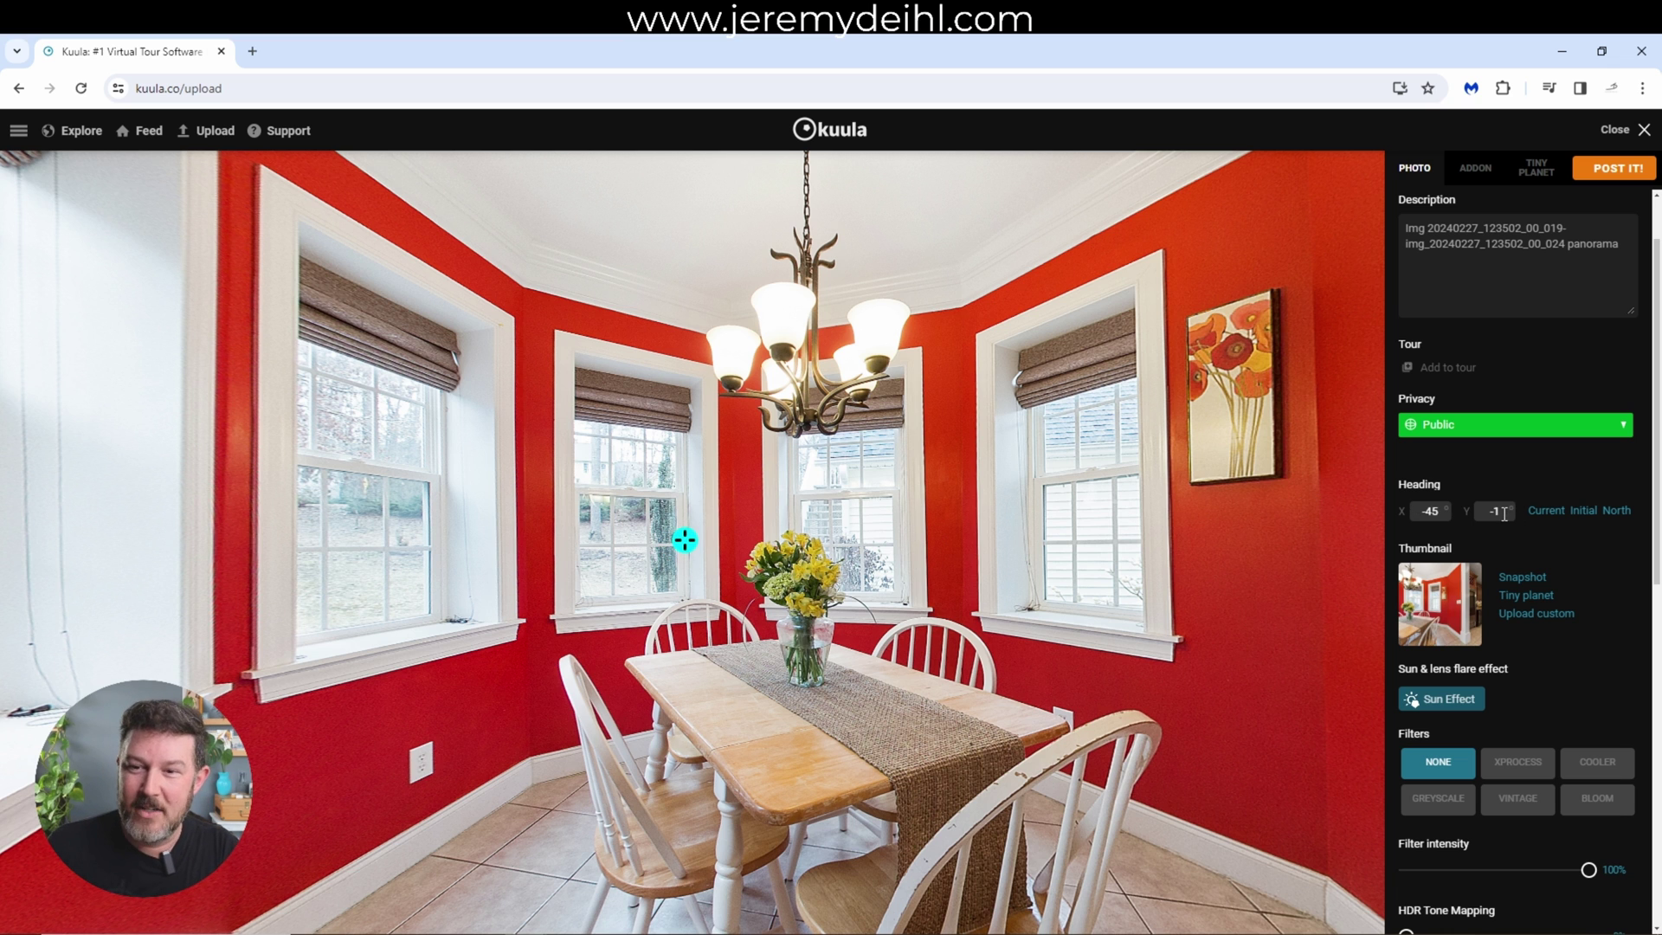
mouse_move(684, 540)
left_mouse_down()
mouse_move(678, 597)
mouse_move(688, 459)
mouse_move(689, 489)
left_mouse_up()
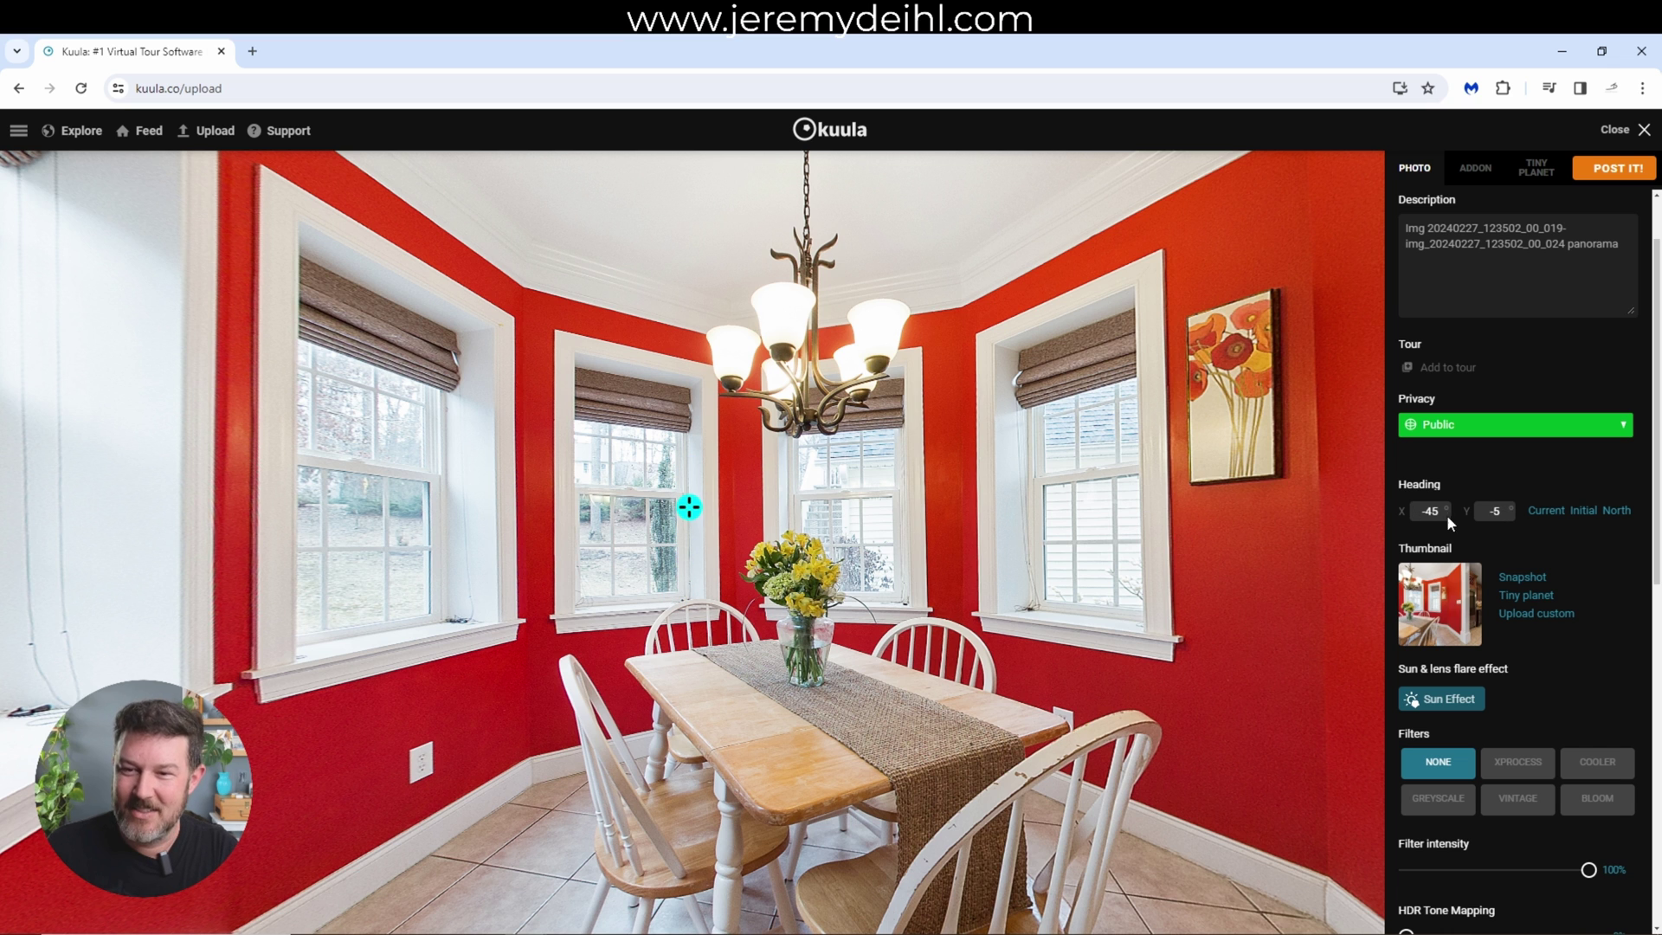
double_click(1495, 508)
type("0")
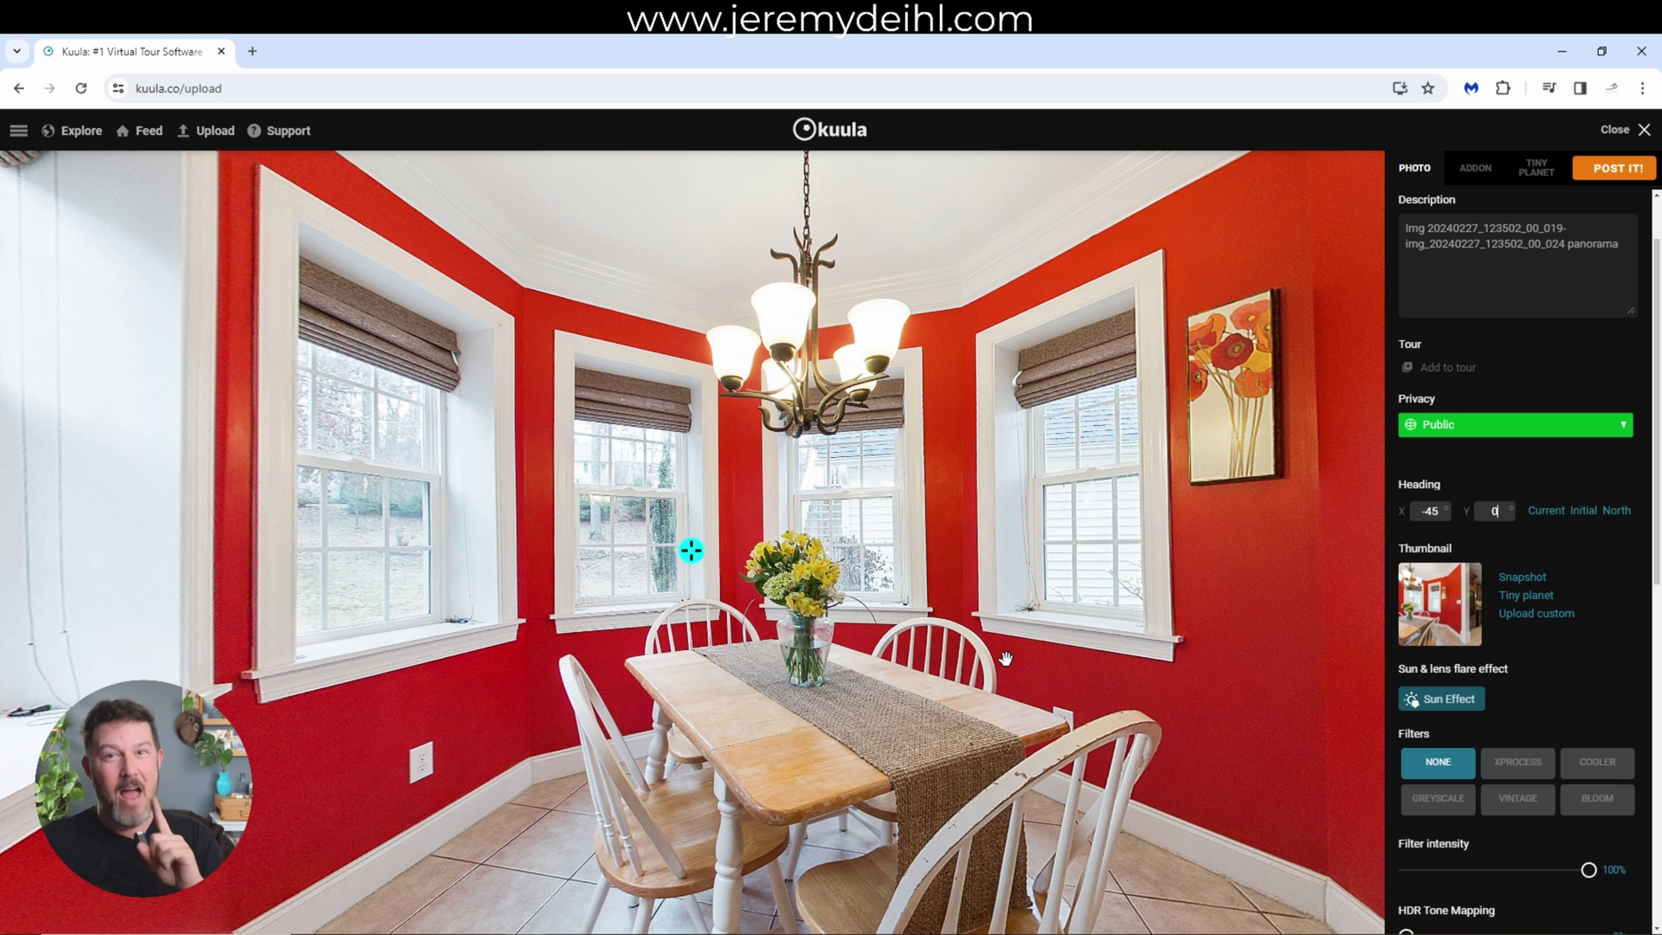
Frame the dining table, chandelier and windows and capture that view as the thumbnail snapshot.
mouse_move(1439, 589)
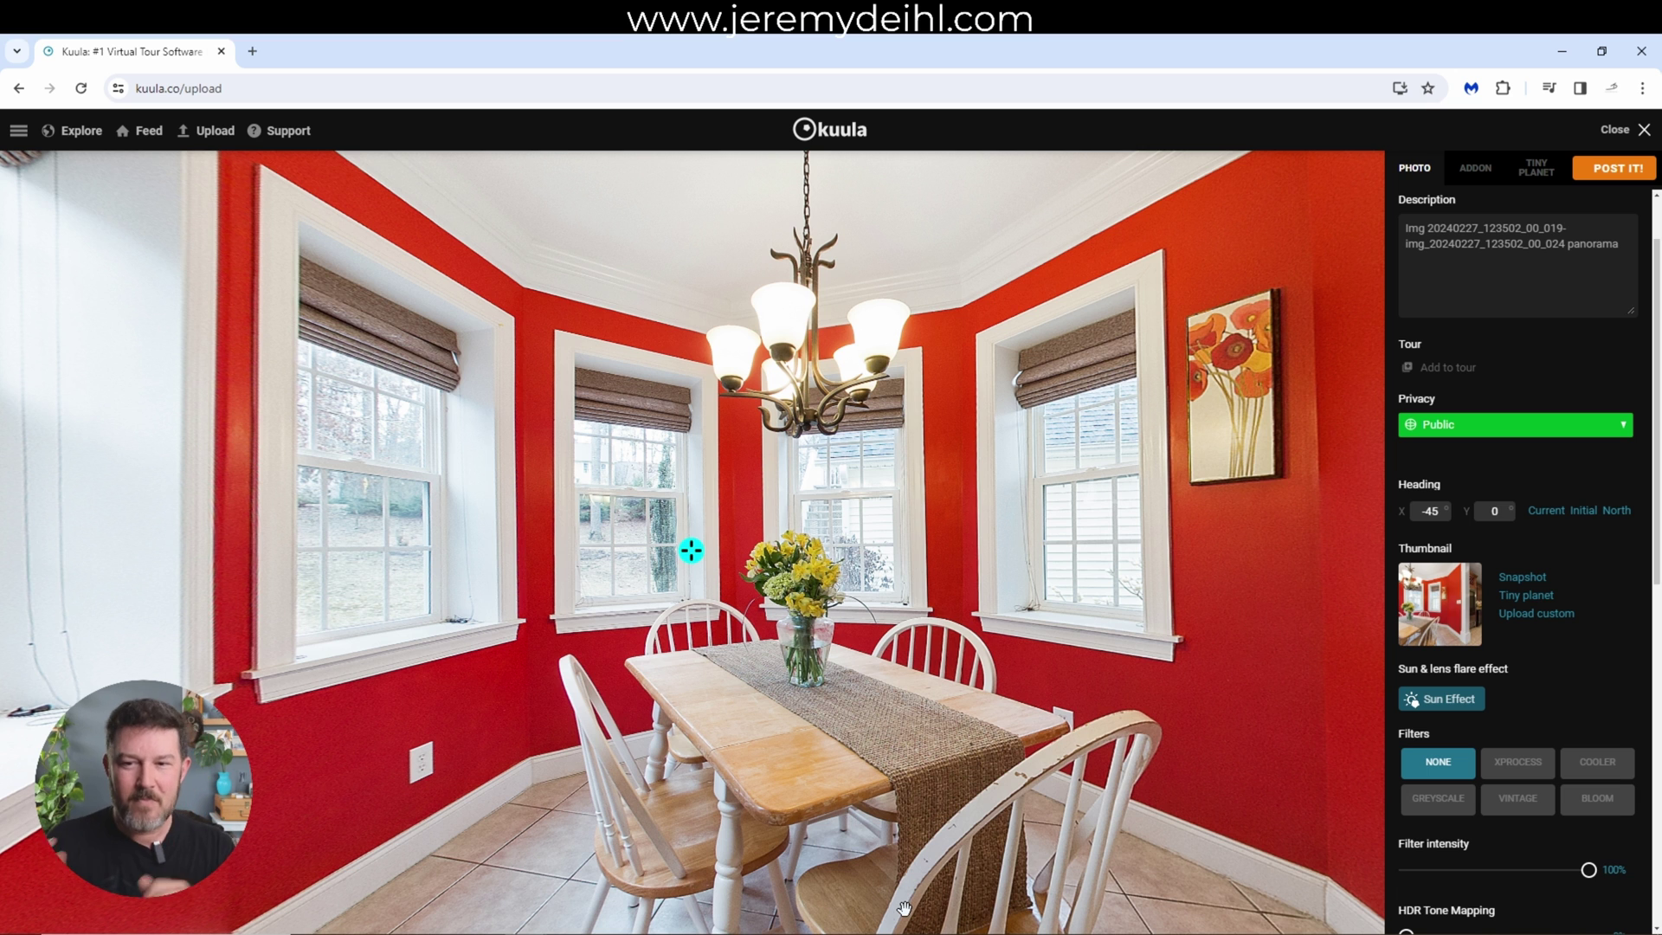
mouse_move(1452, 620)
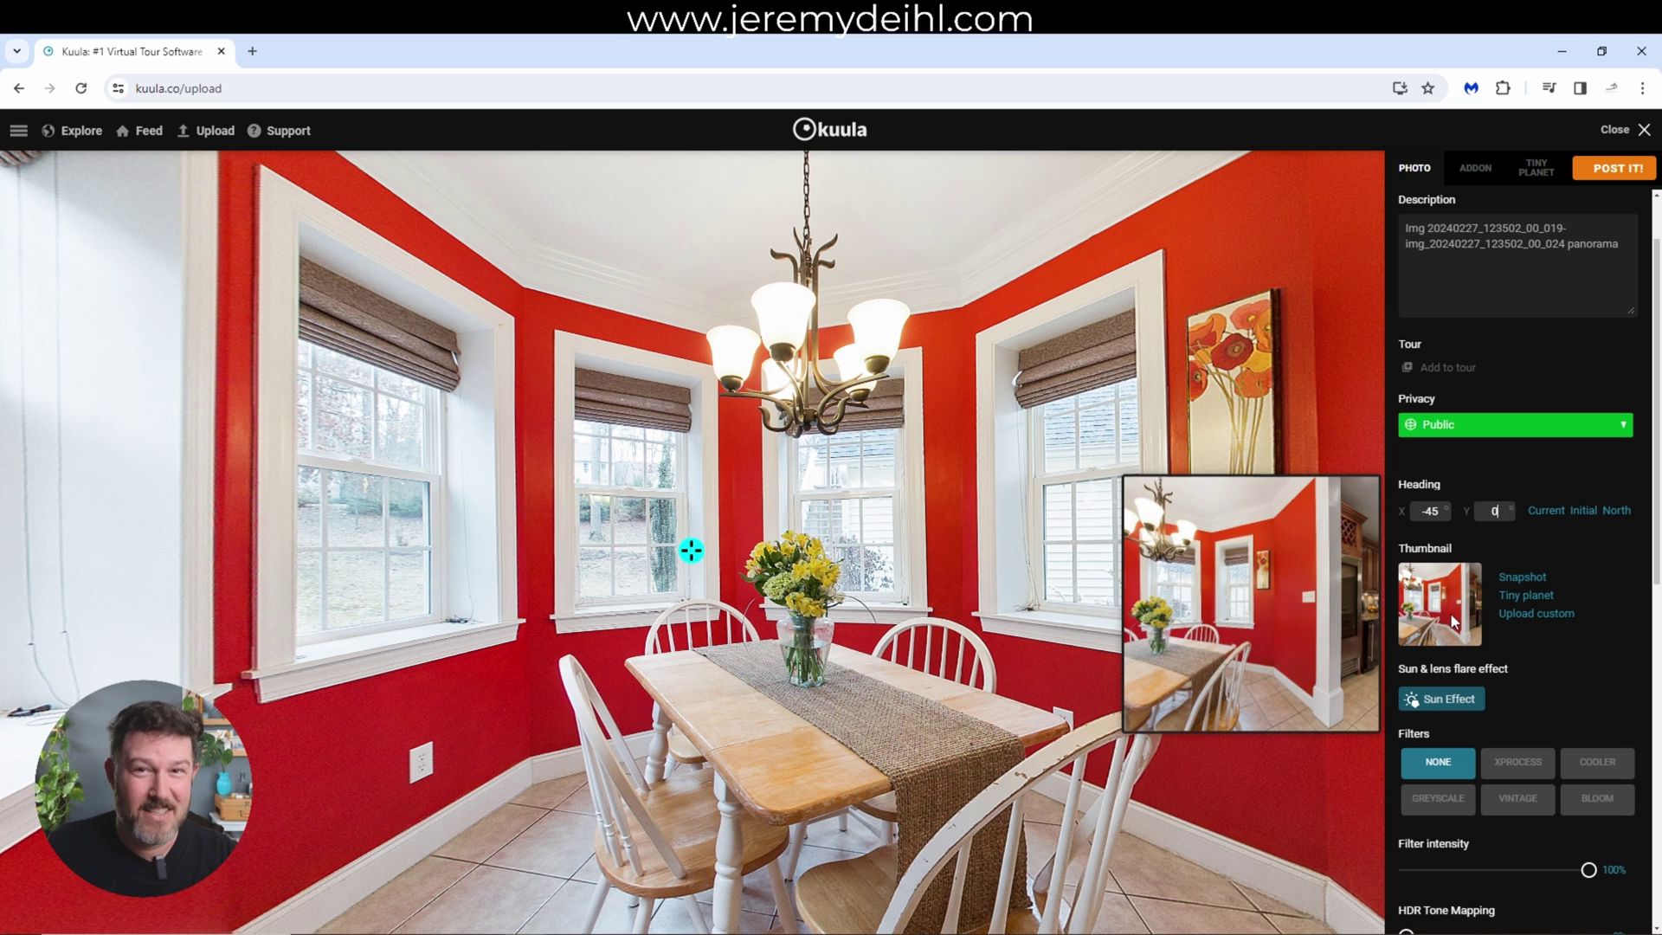
left_click_drag(835, 474, 955, 488)
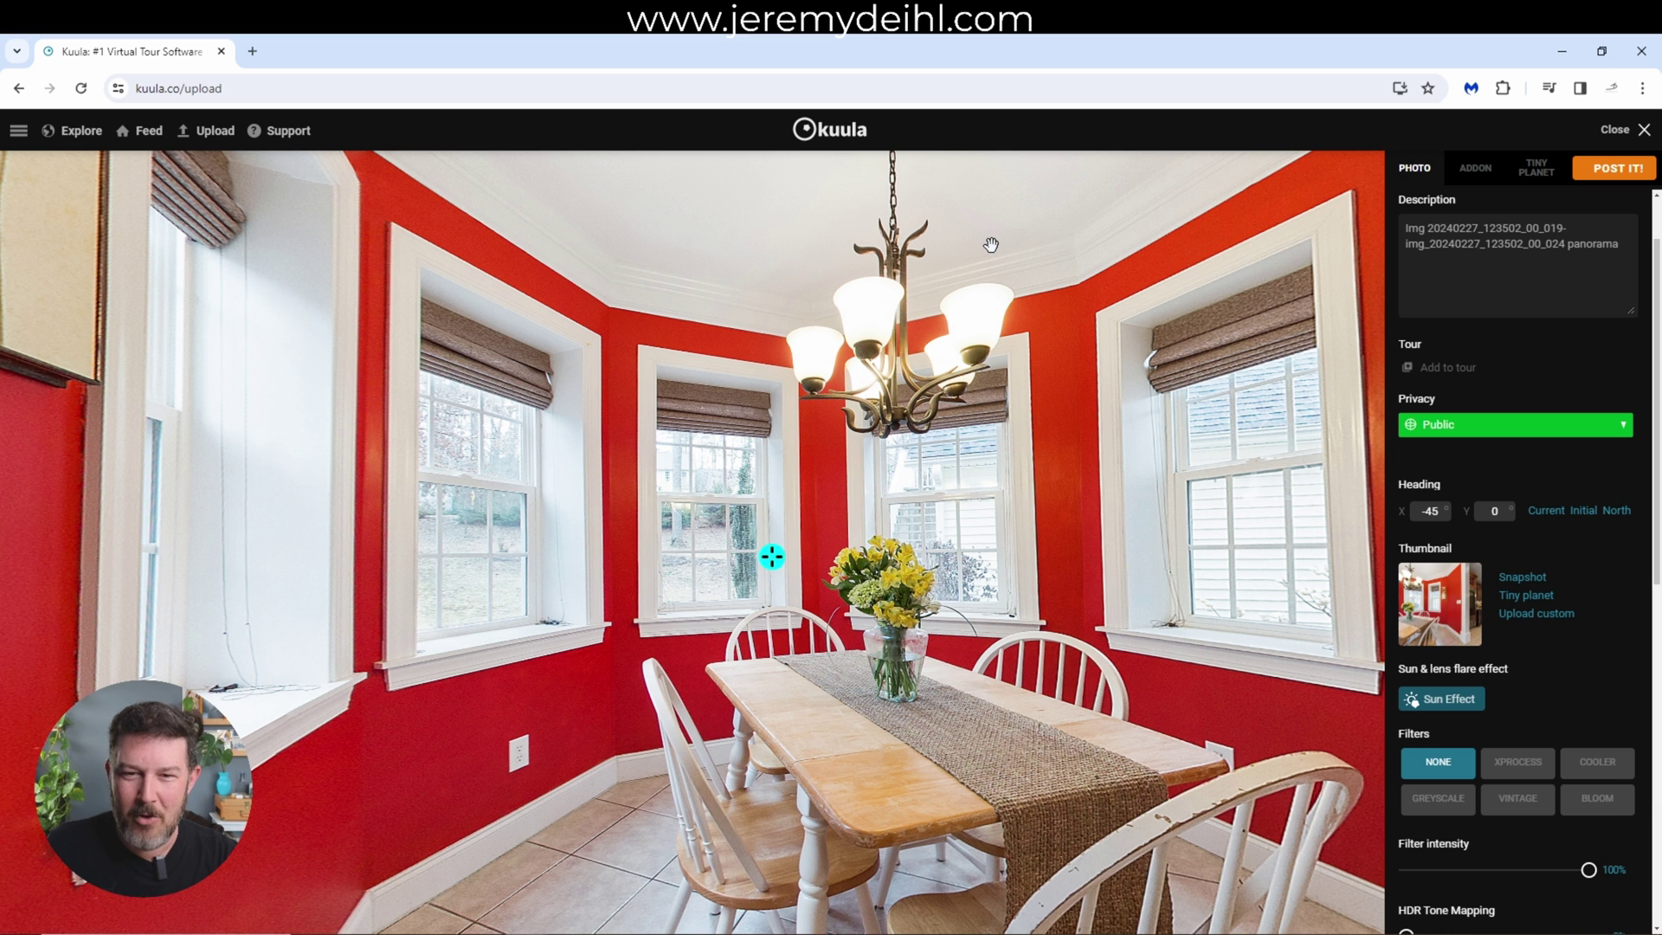
left_click(1539, 580)
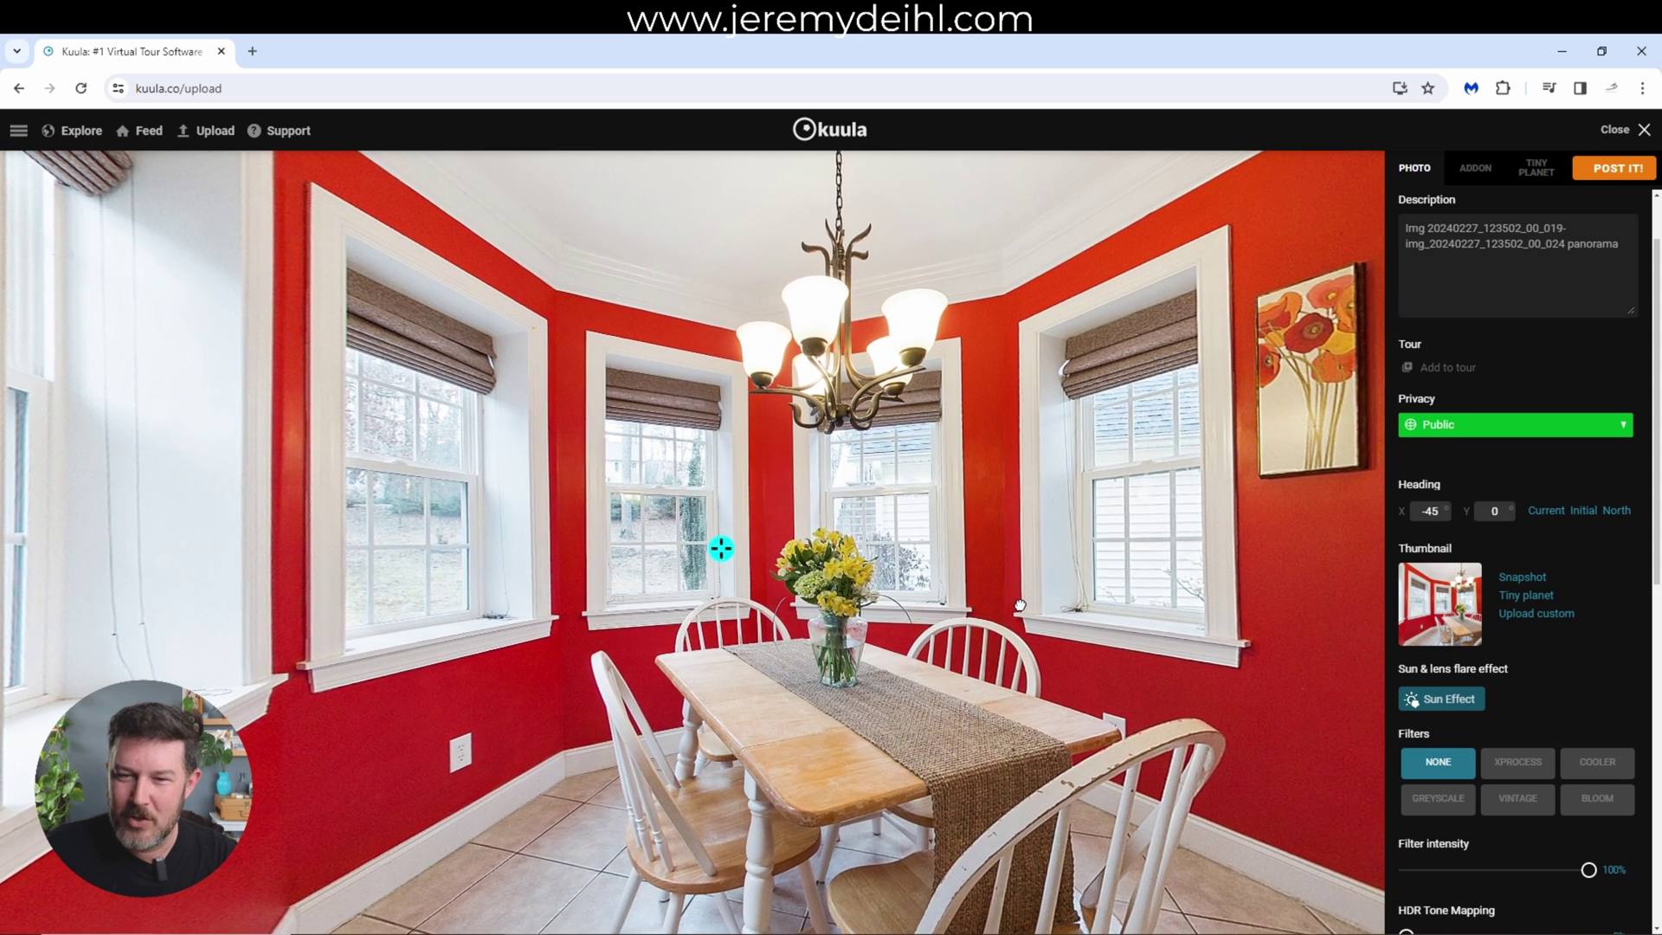
left_click(1507, 578)
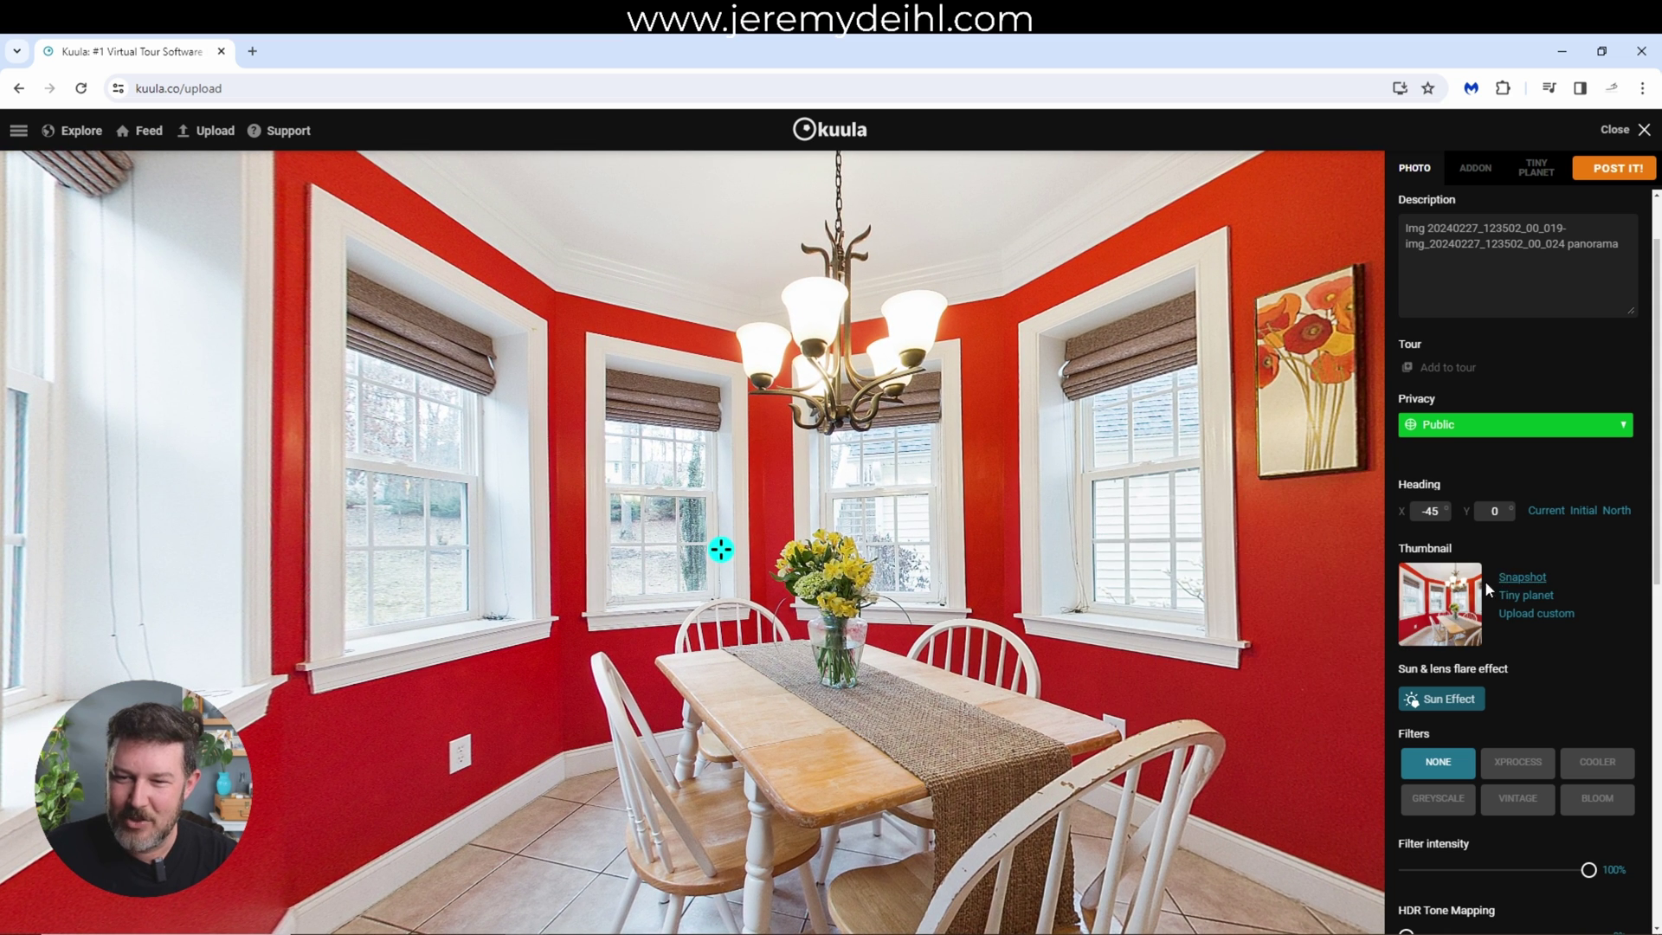
mouse_move(1439, 611)
left_click_drag(904, 575, 852, 578)
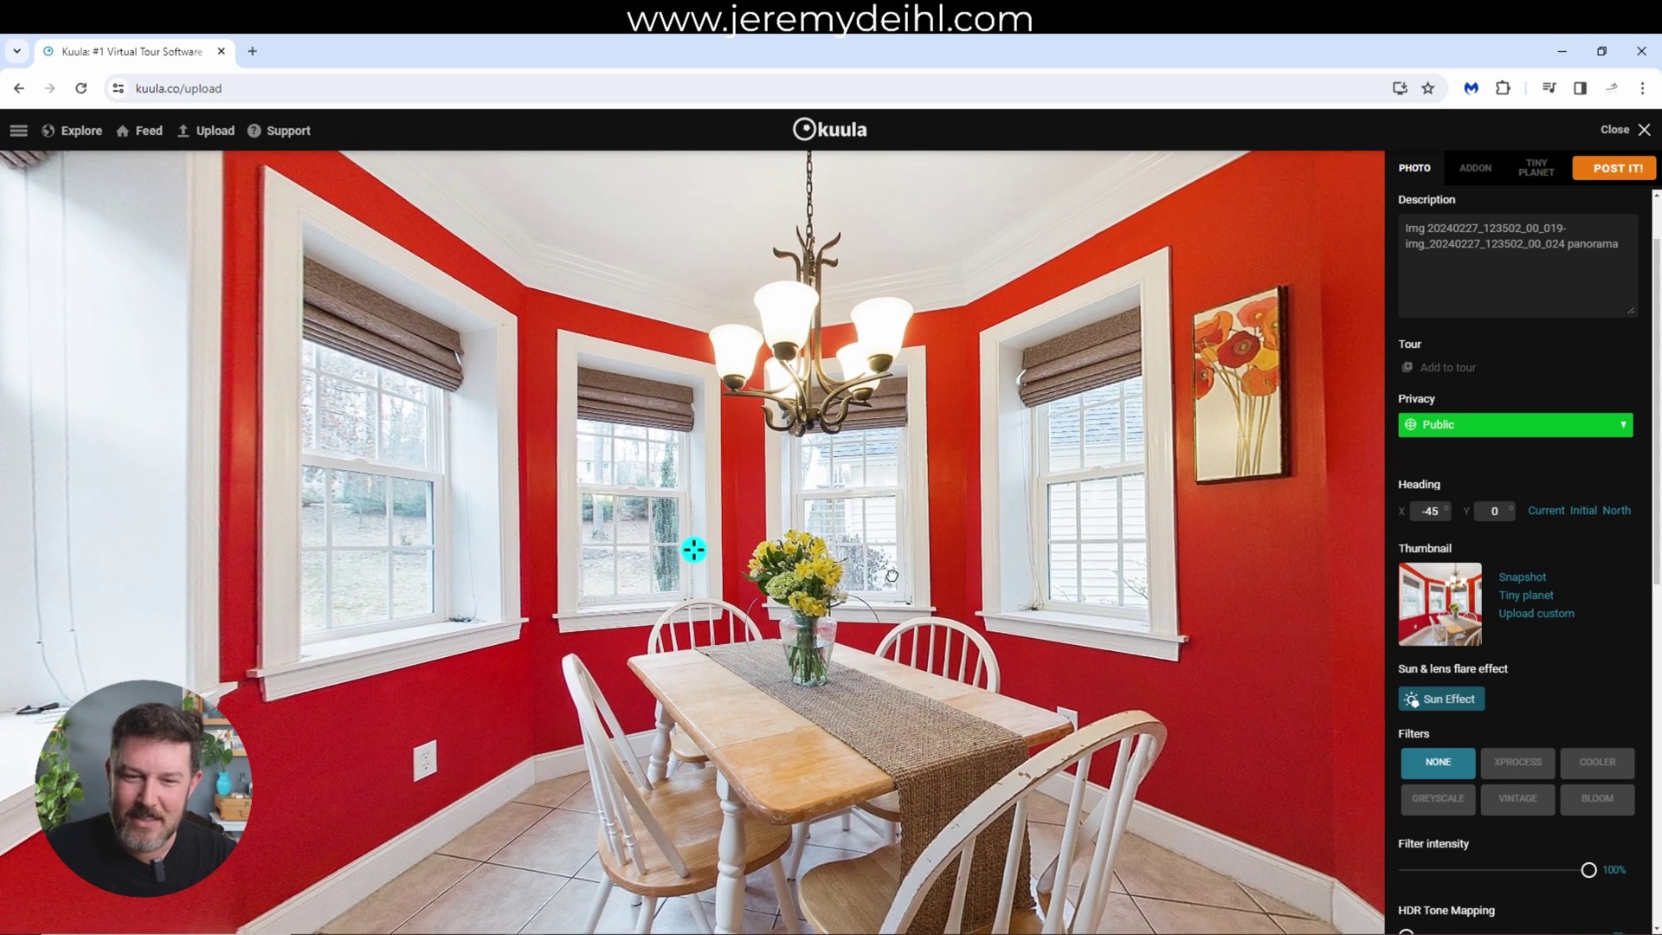
left_click(1527, 579)
mouse_move(1443, 615)
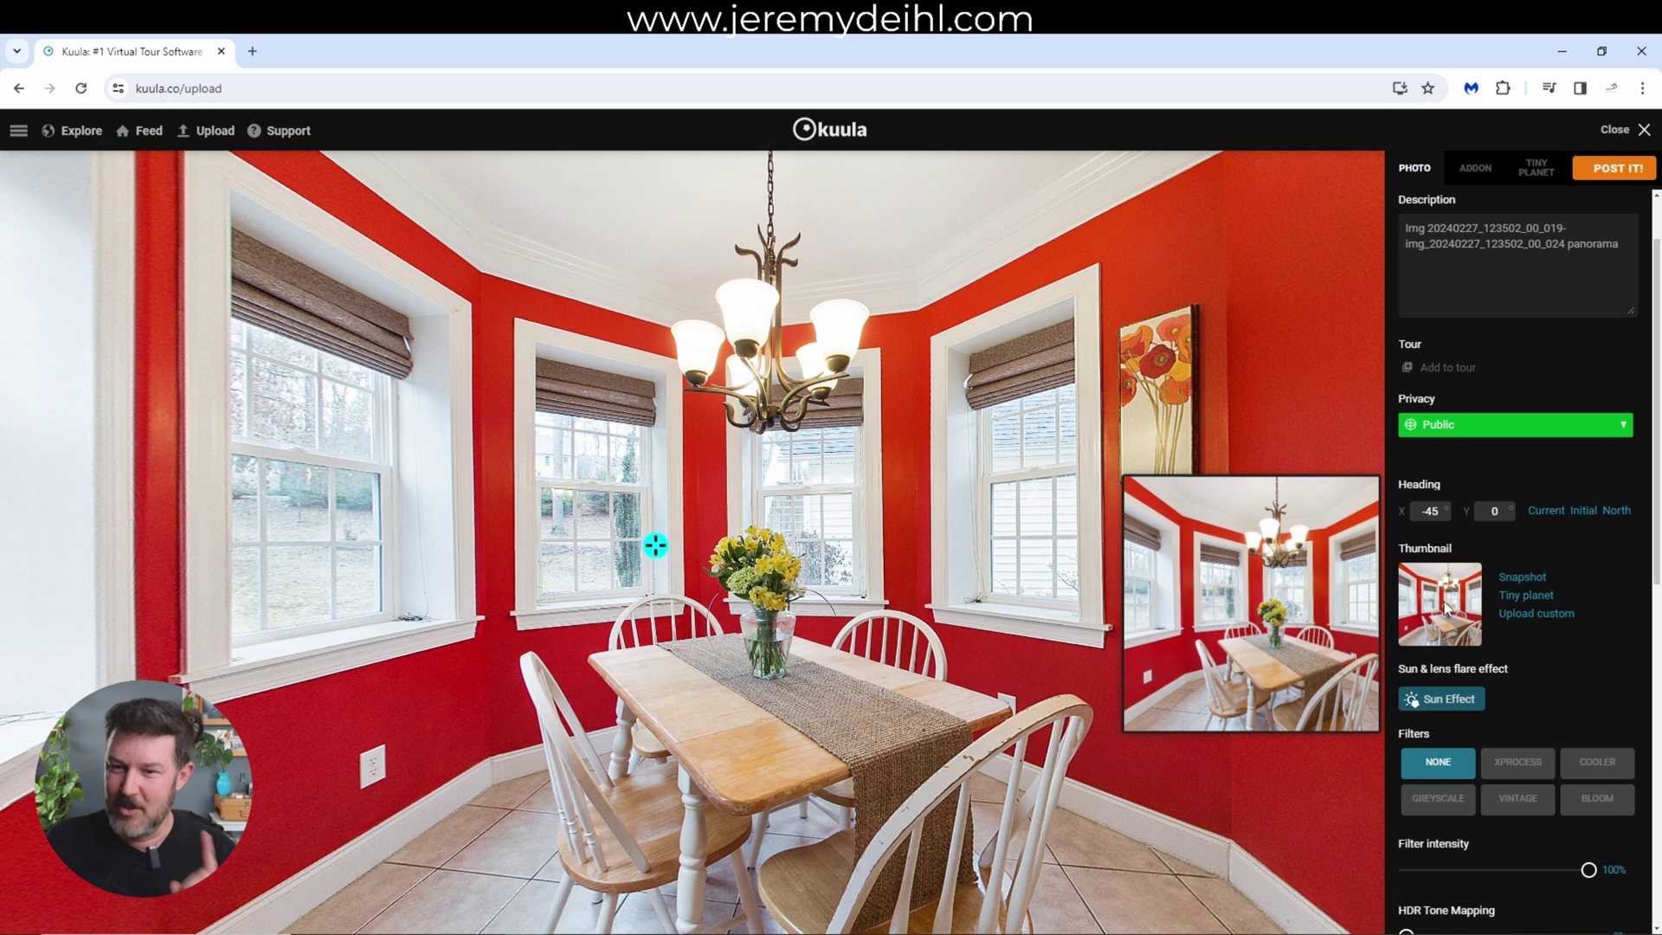
Set the panorama's initial zoom to 20 for a wider starting view.
scroll(1563, 558, "down", 3)
scroll(1559, 512, "down", 3)
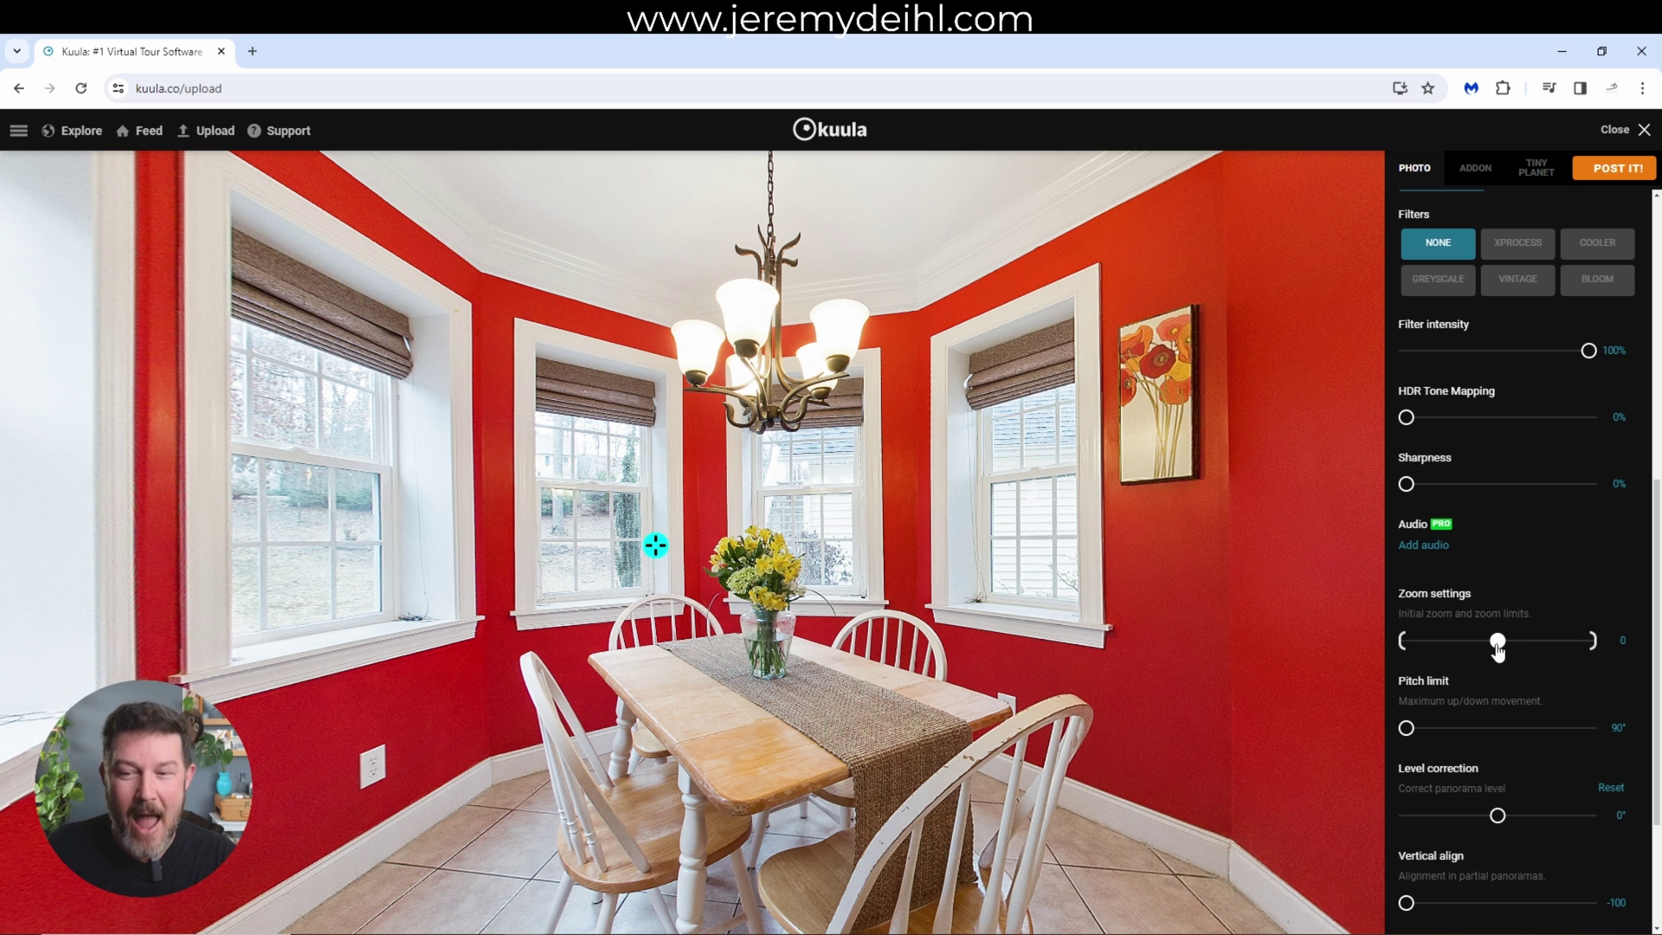
mouse_move(1504, 638)
left_mouse_down()
mouse_move(1447, 642)
mouse_move(1533, 650)
left_mouse_up()
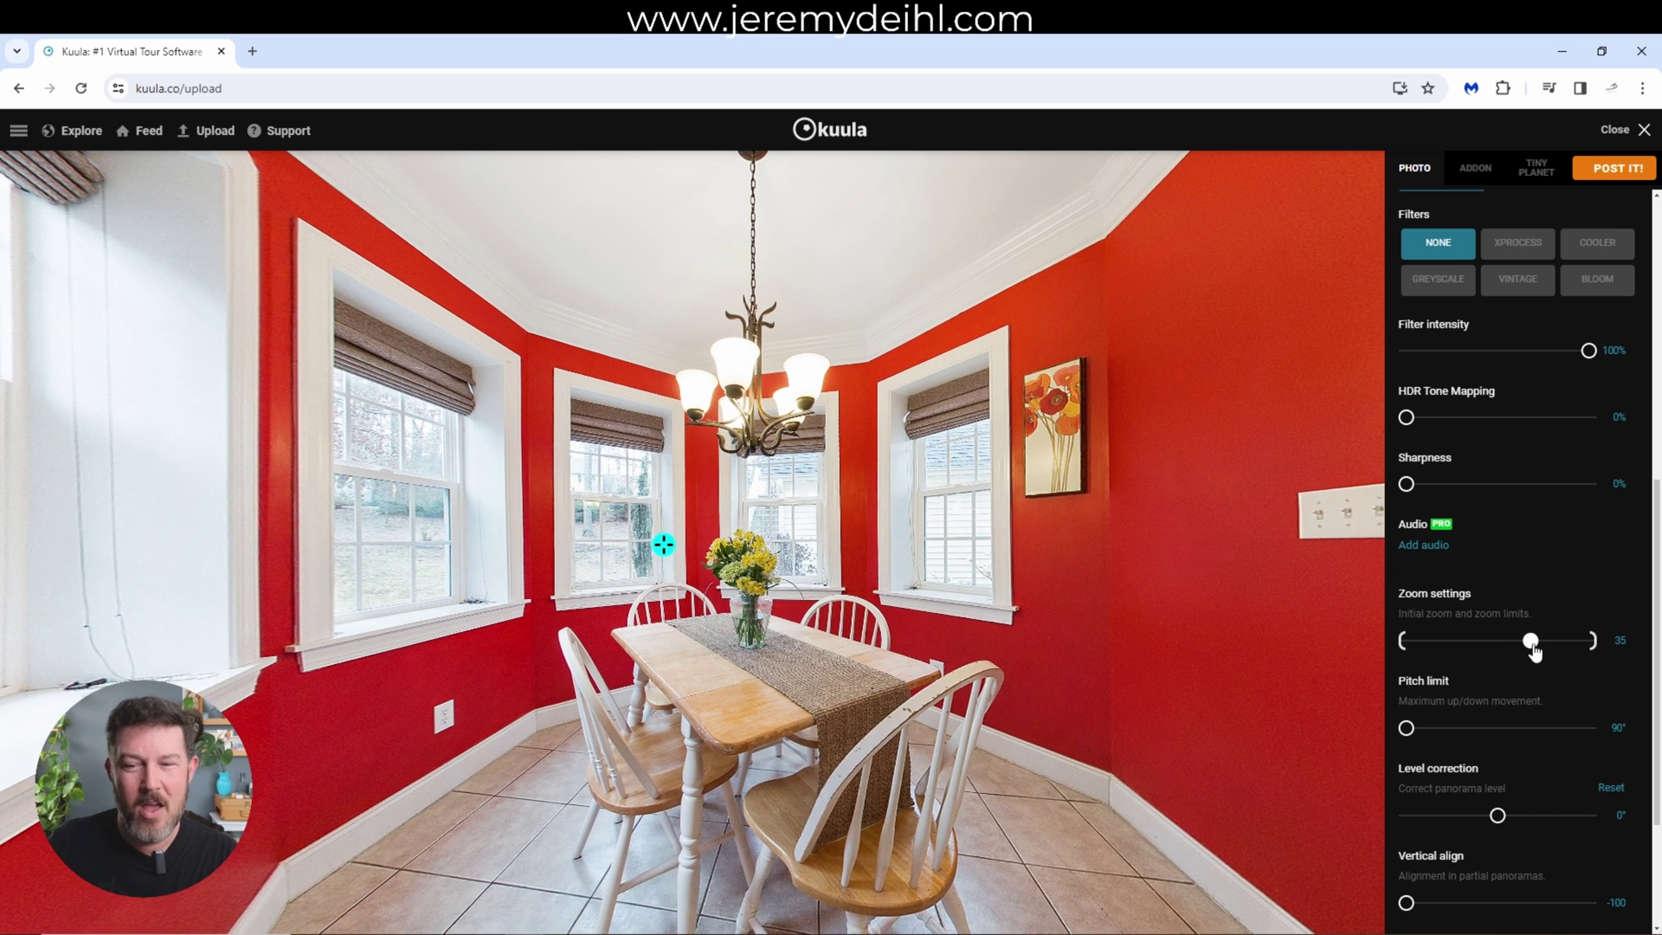
mouse_move(1530, 640)
left_mouse_down()
mouse_move(1500, 647)
mouse_move(1519, 651)
left_mouse_up()
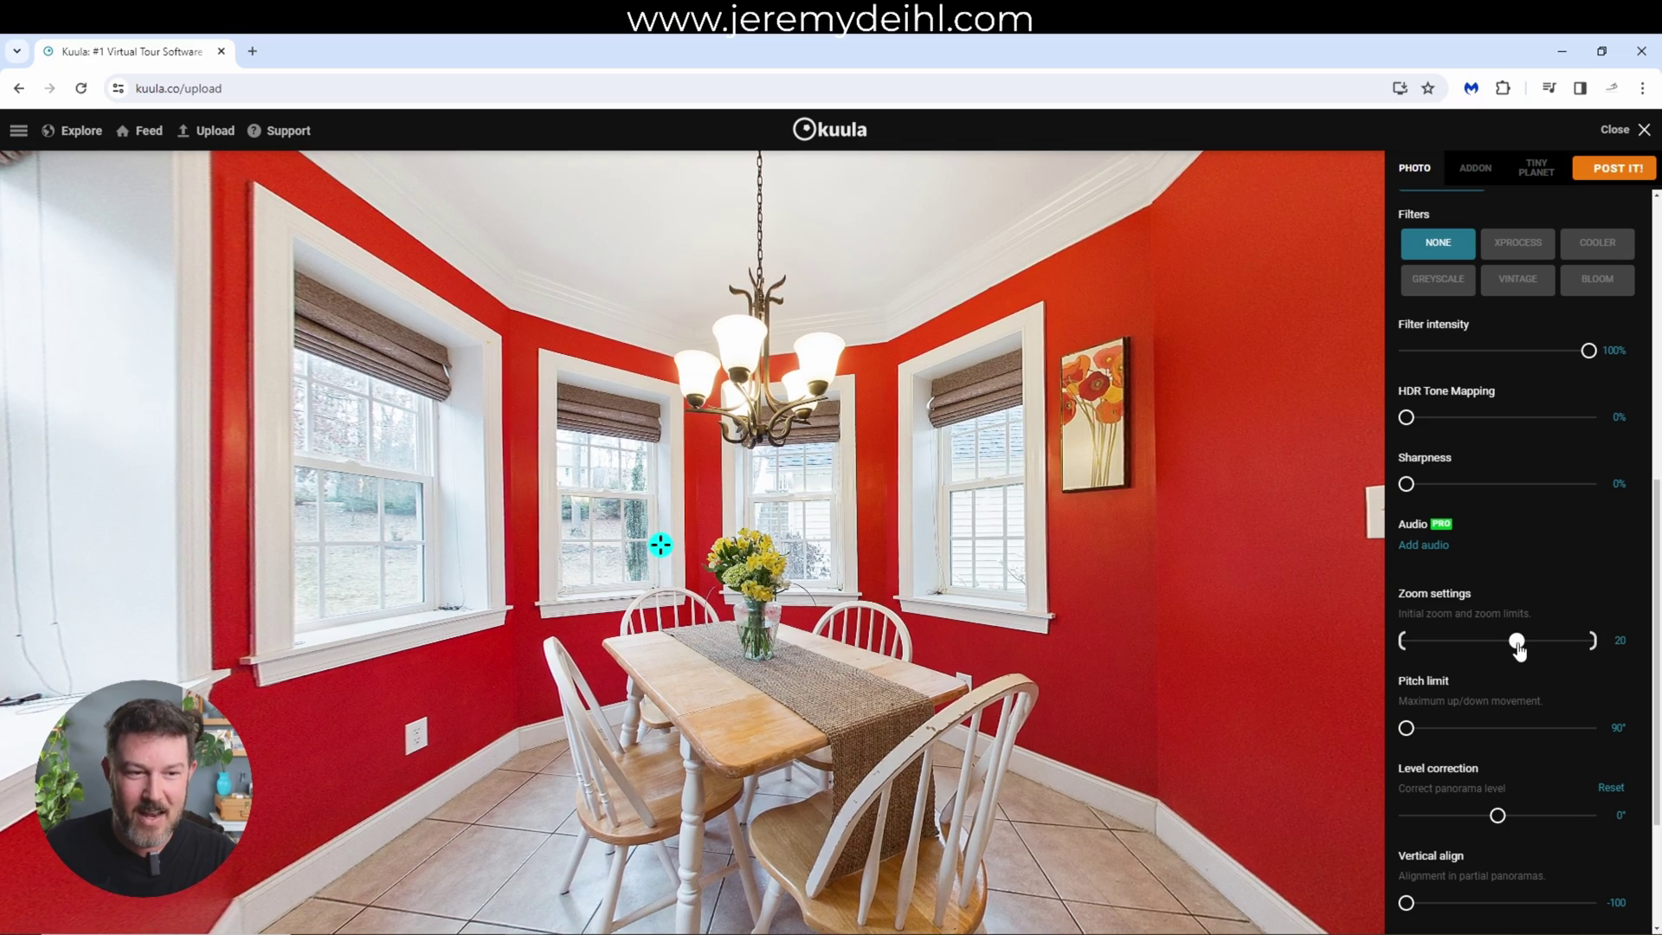
Set the pitch limit to 20° and test the up/down movement across the kitchen, living room and dining area.
left_click_drag(167, 600, 835, 524)
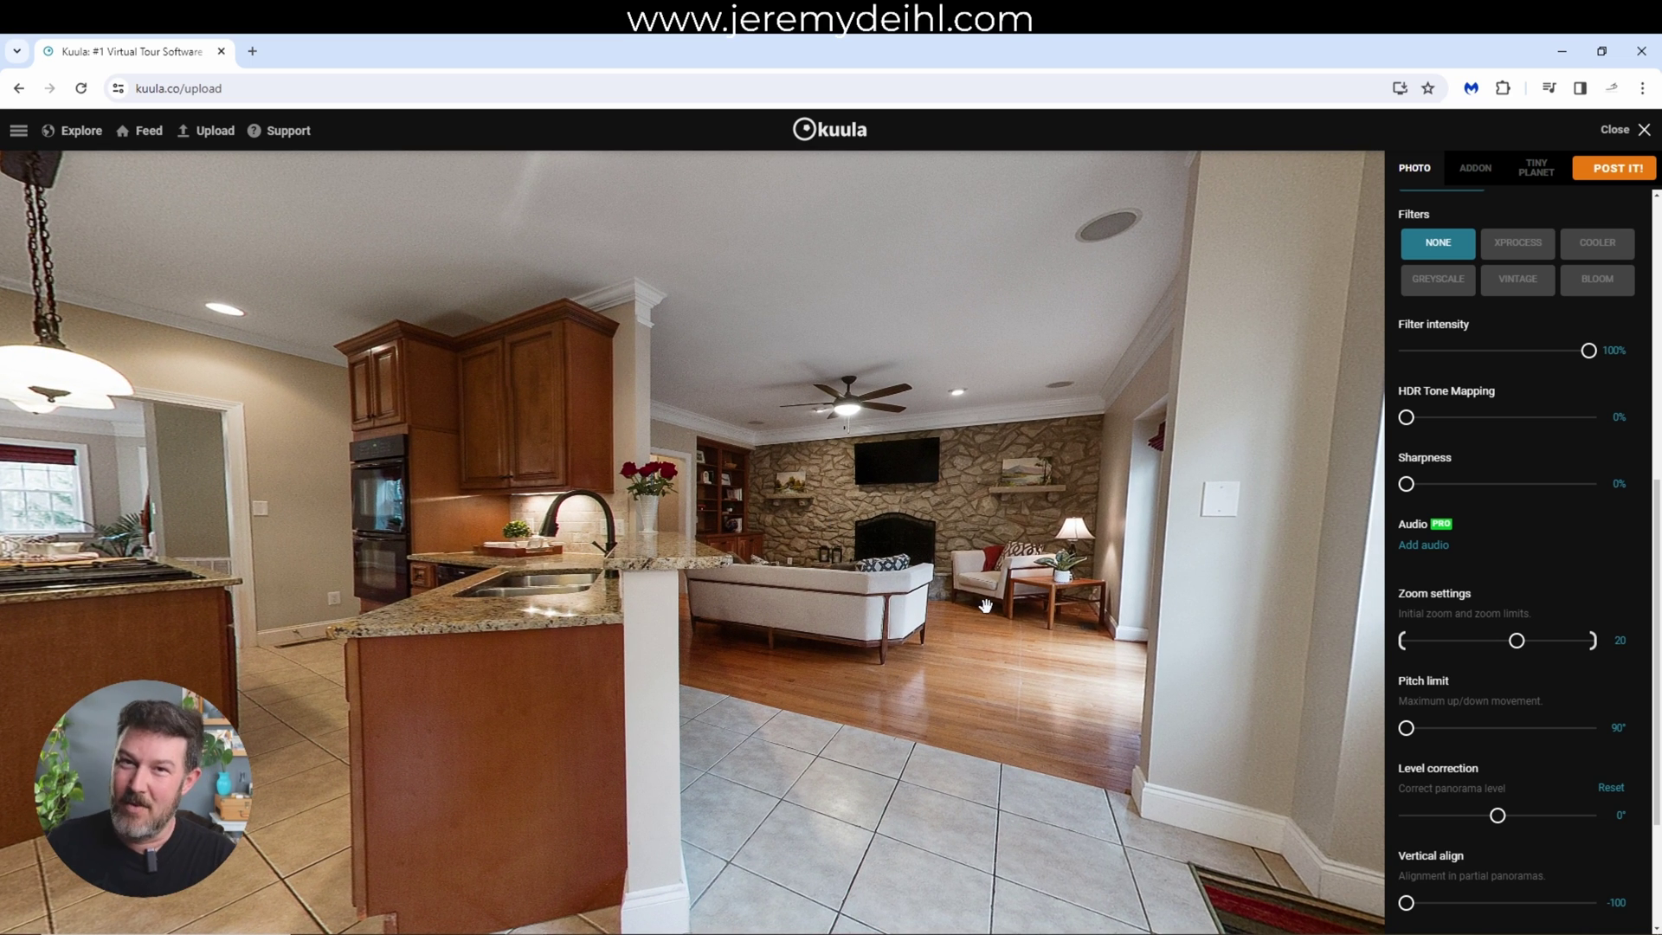
scroll(1447, 688, "down", 1)
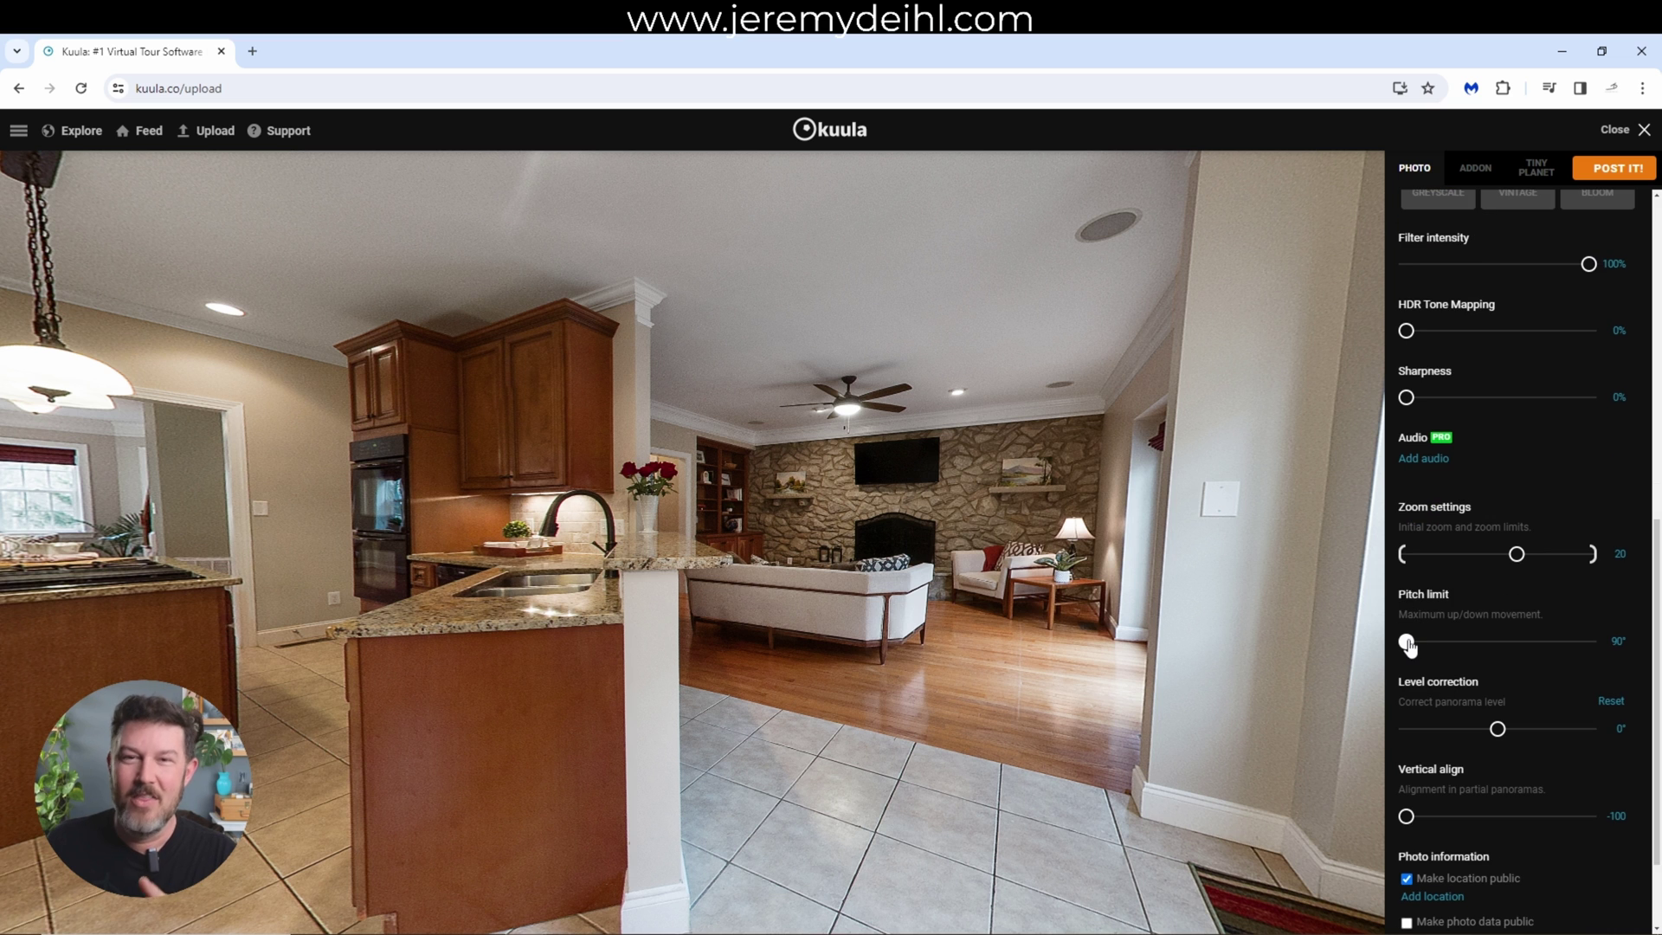
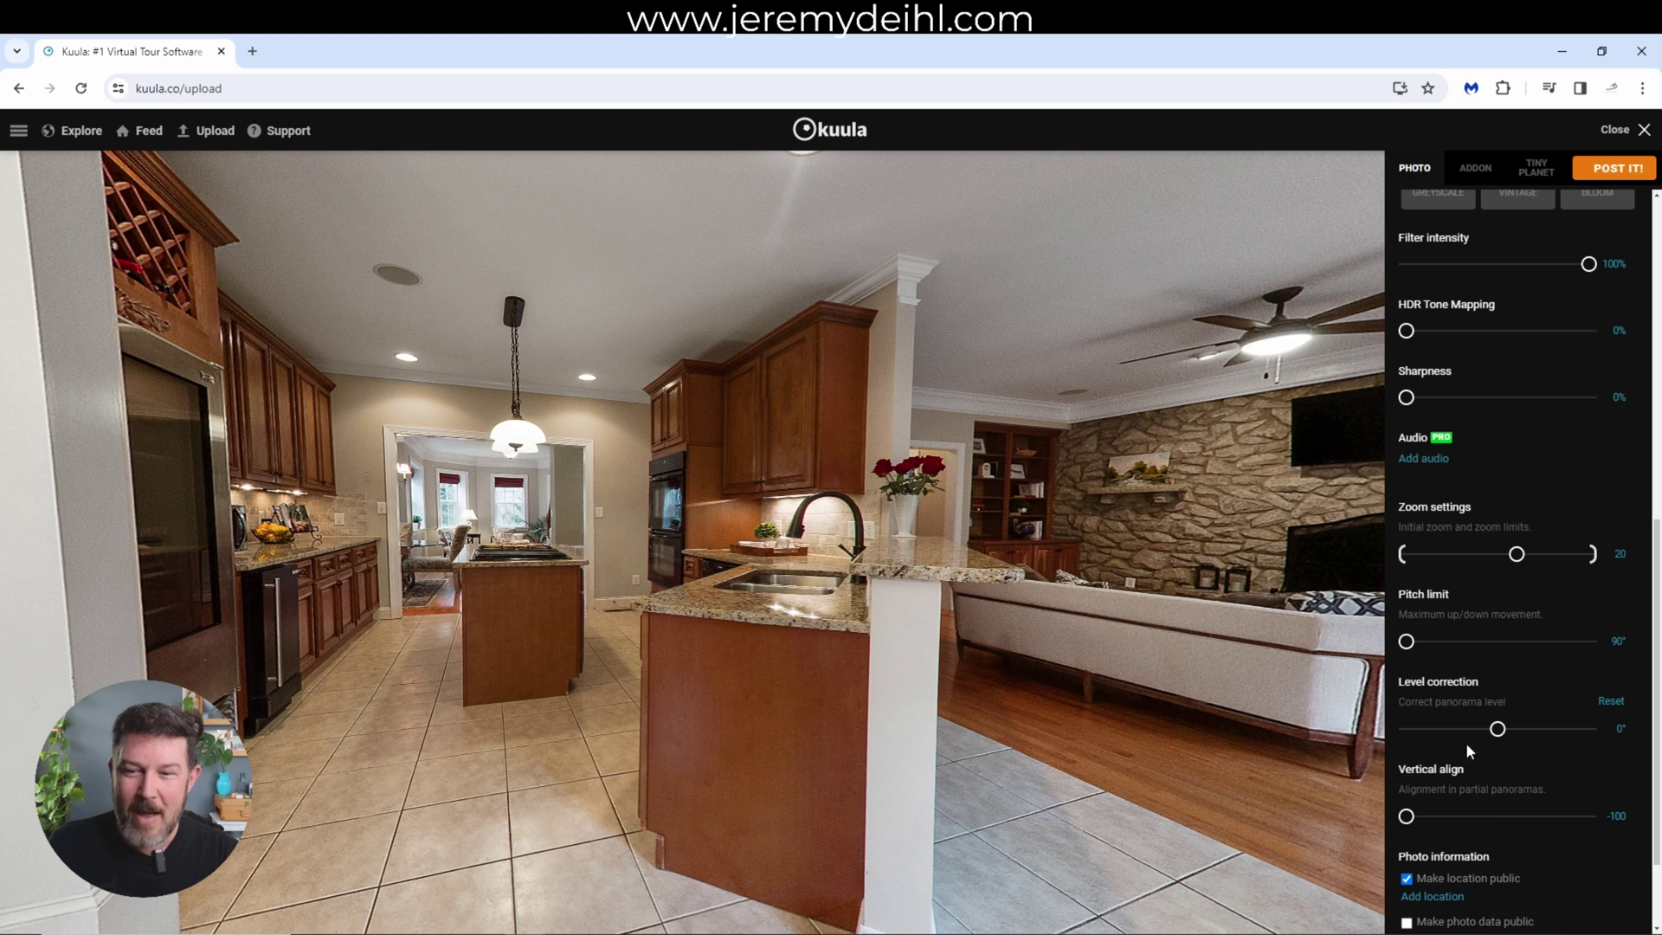
left_click_drag(1414, 644, 1519, 649)
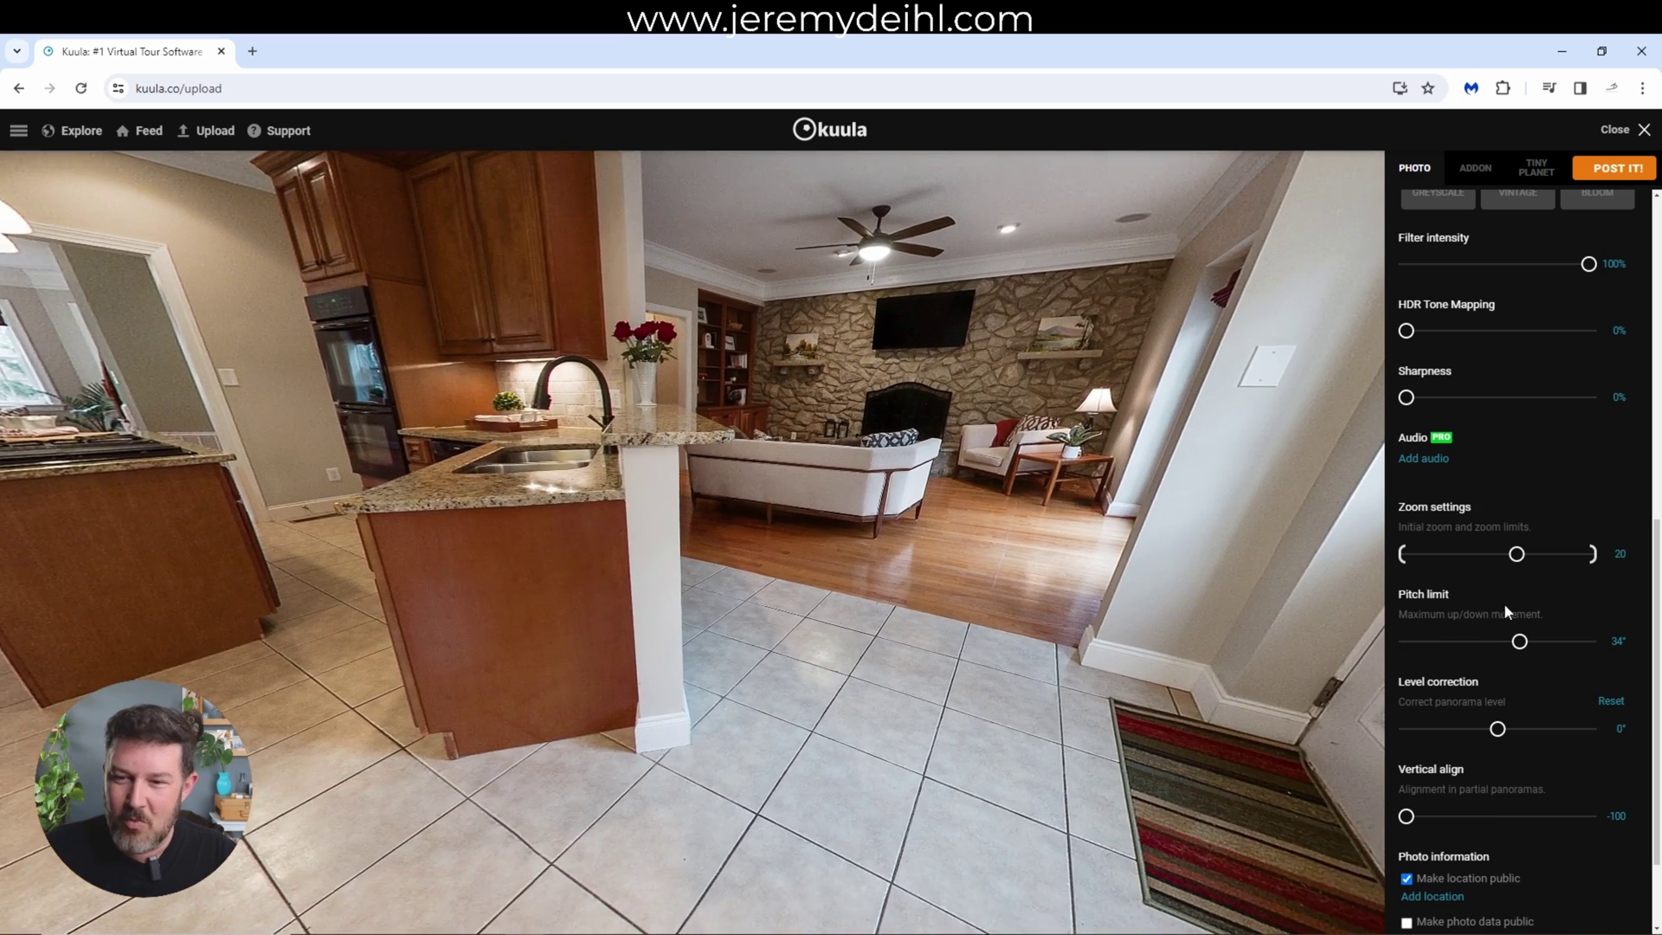
left_click_drag(1520, 640, 1546, 641)
left_click_drag(757, 690, 870, 610)
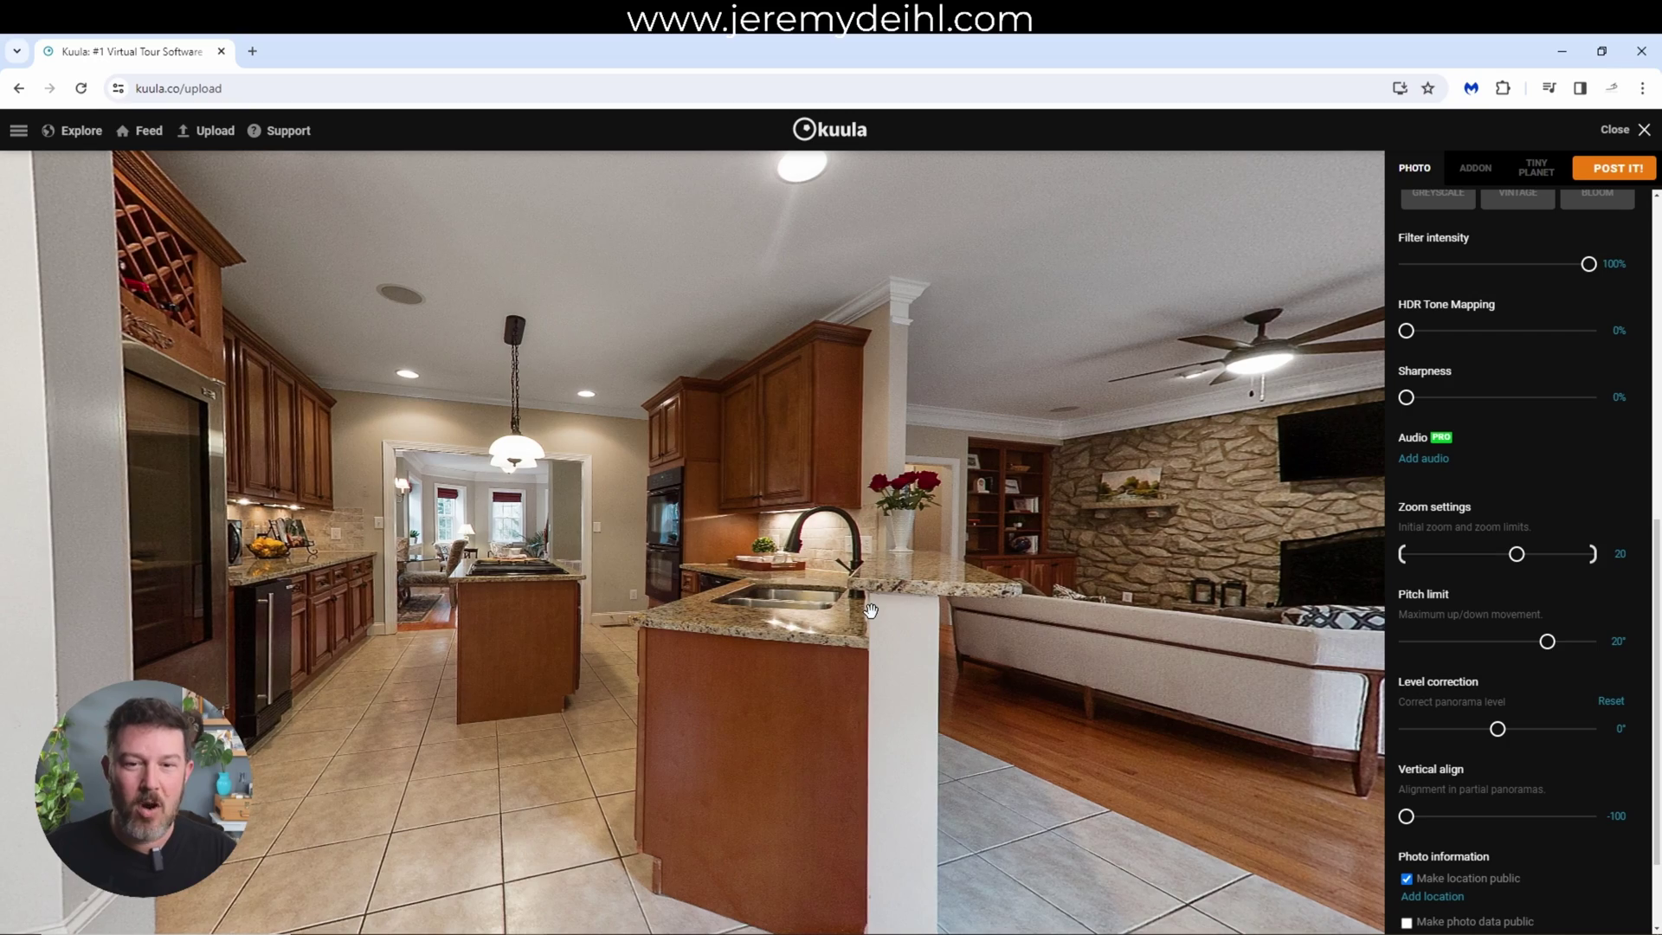
left_click_drag(971, 604, 809, 842)
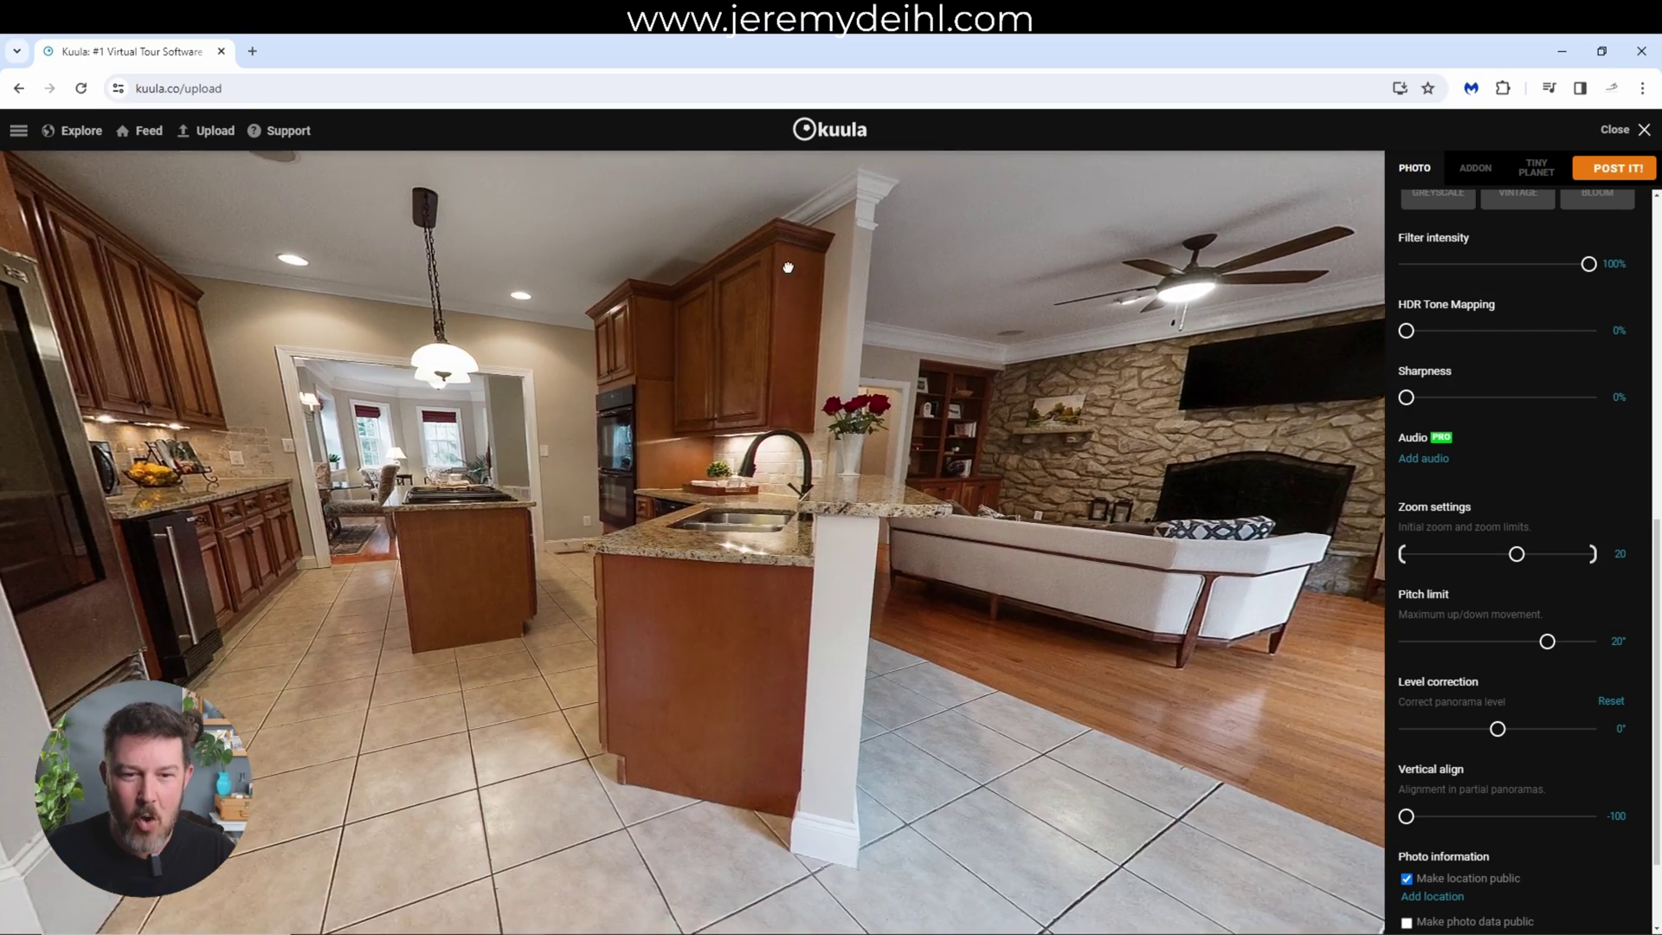
left_click_drag(693, 739, 866, 693)
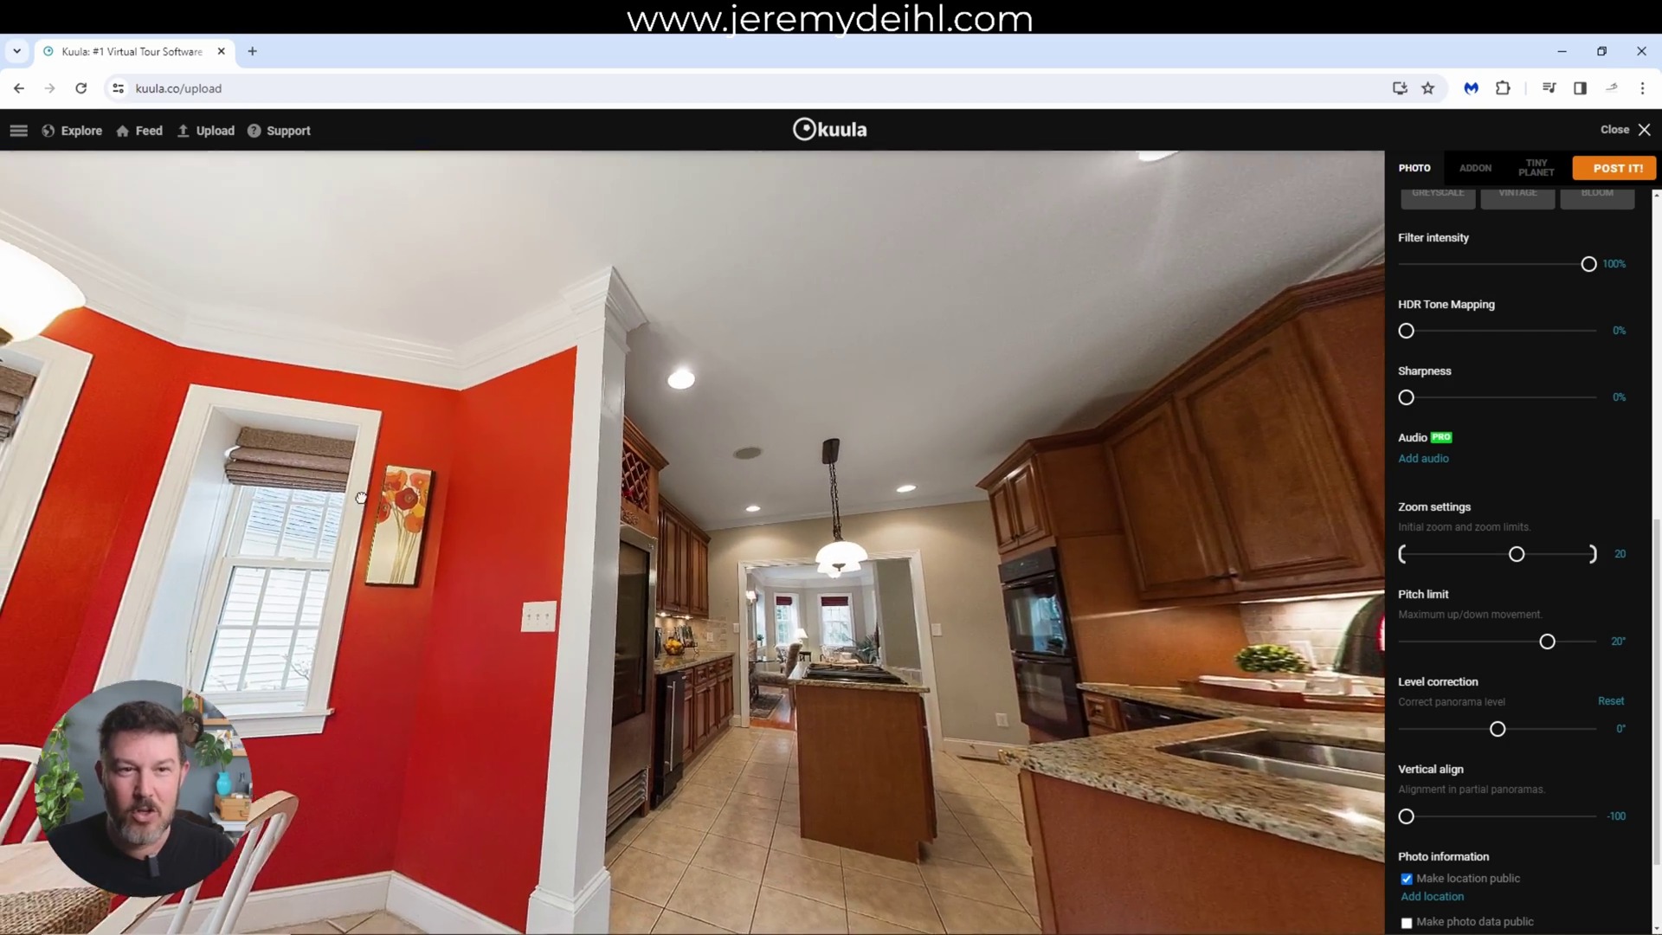
left_click_drag(361, 498, 604, 478)
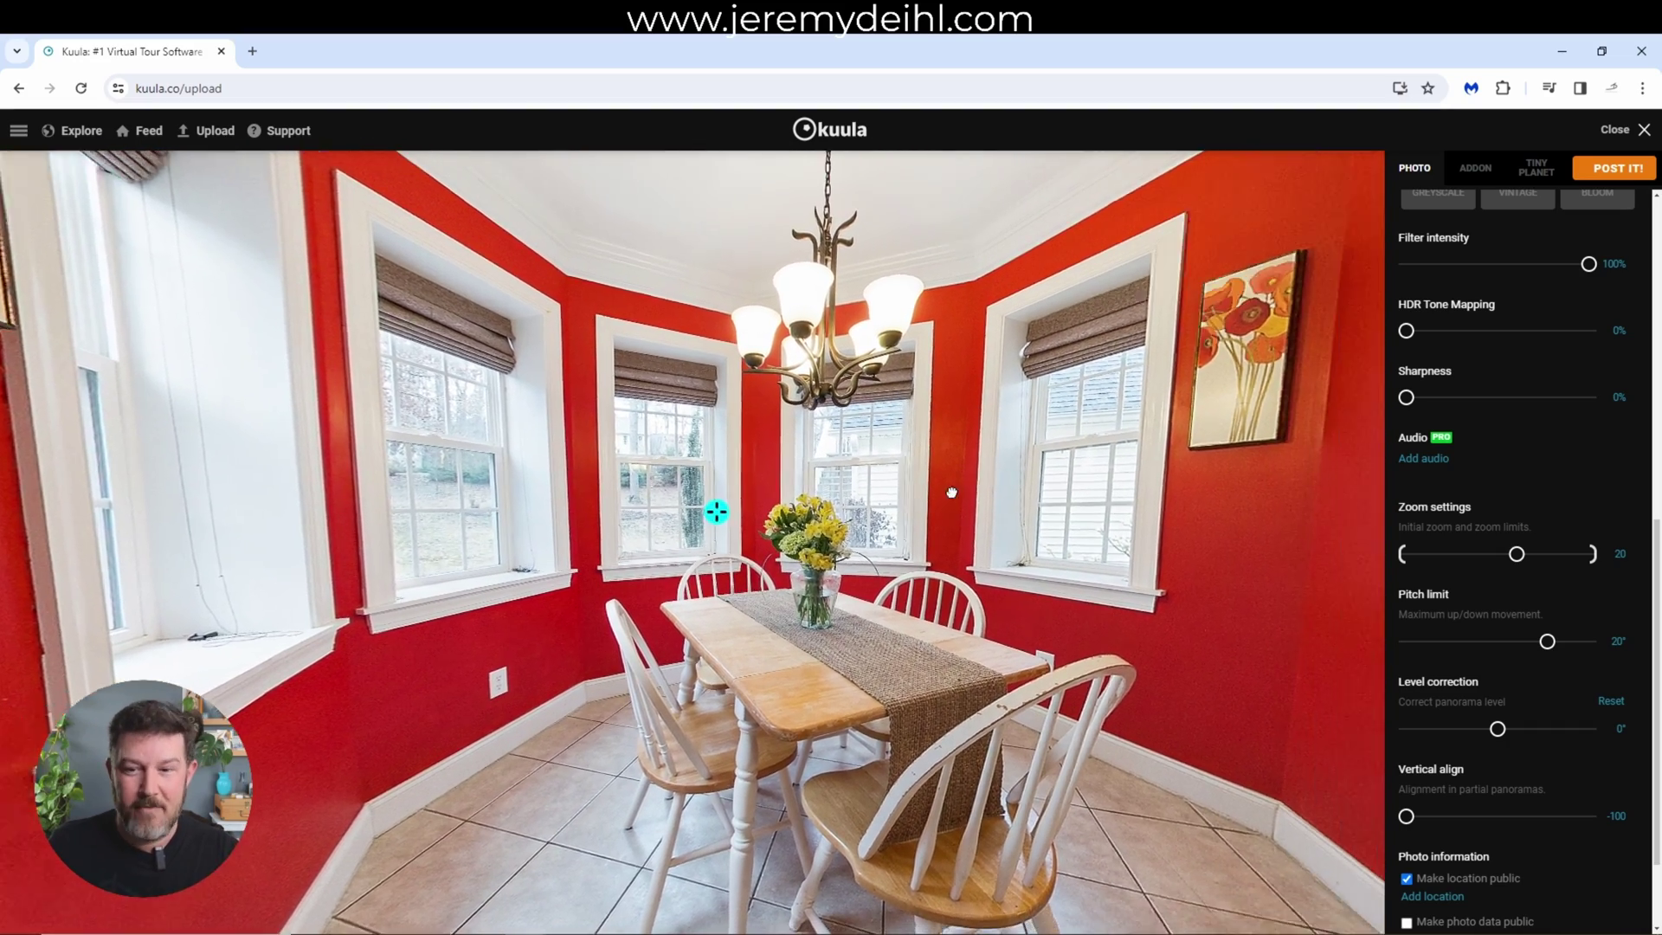
left_click_drag(951, 493, 301, 437)
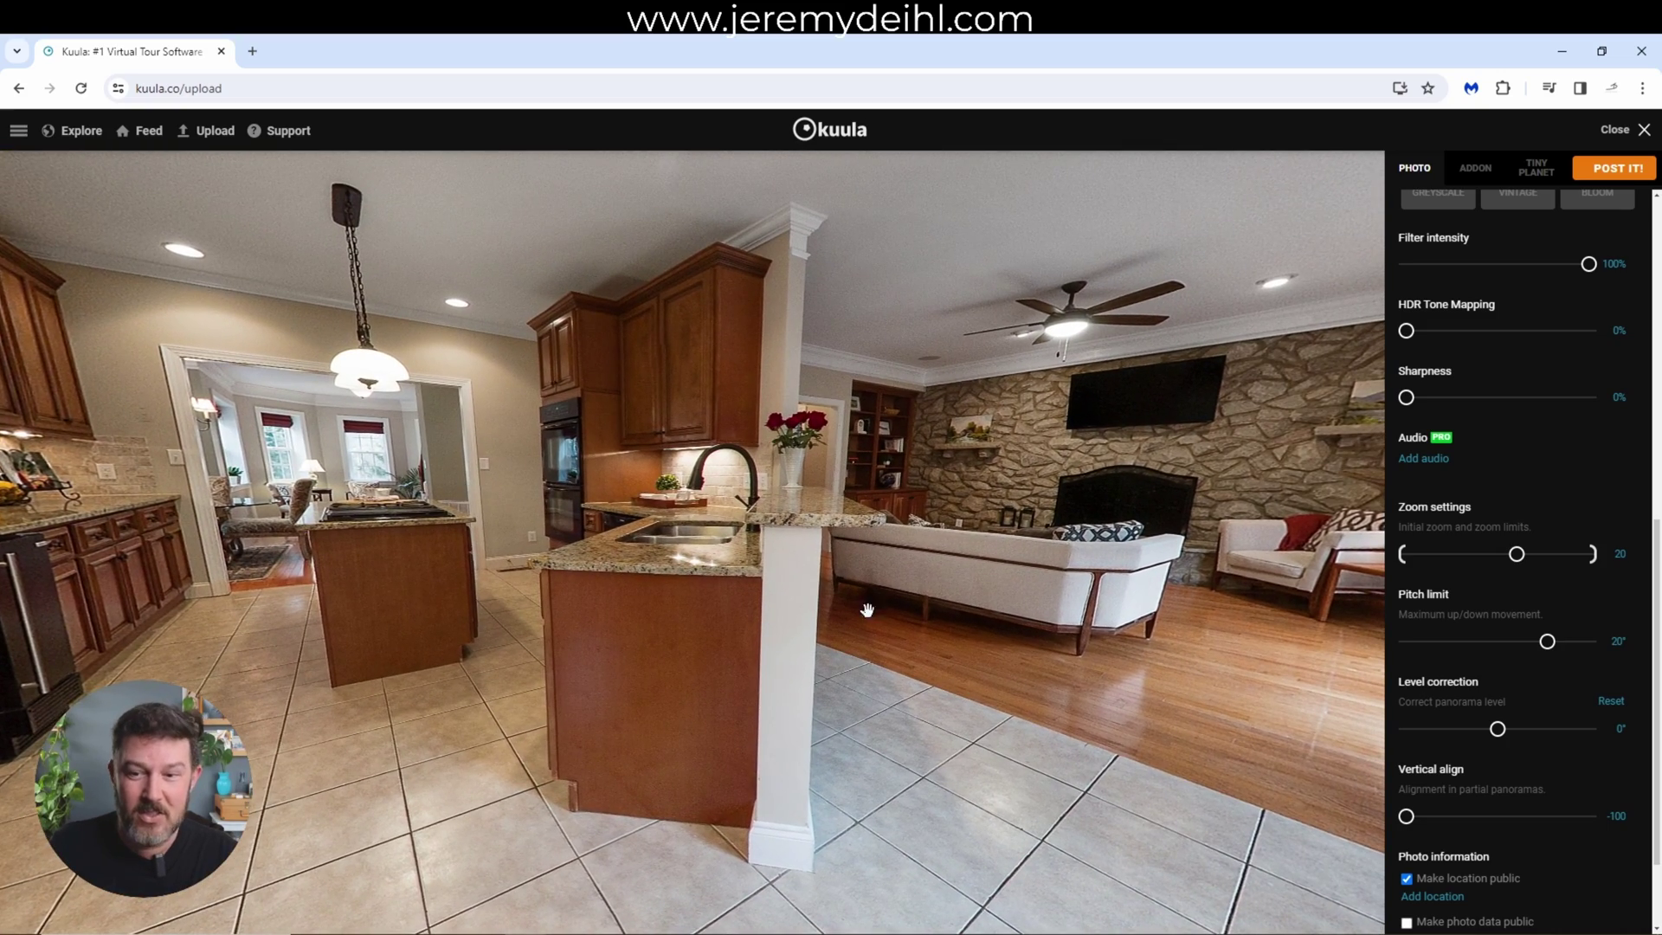
Try a pitch limit of 50°, test looking up at the ceiling, and return the limit to 20°.
left_click_drag(1547, 645, 1487, 649)
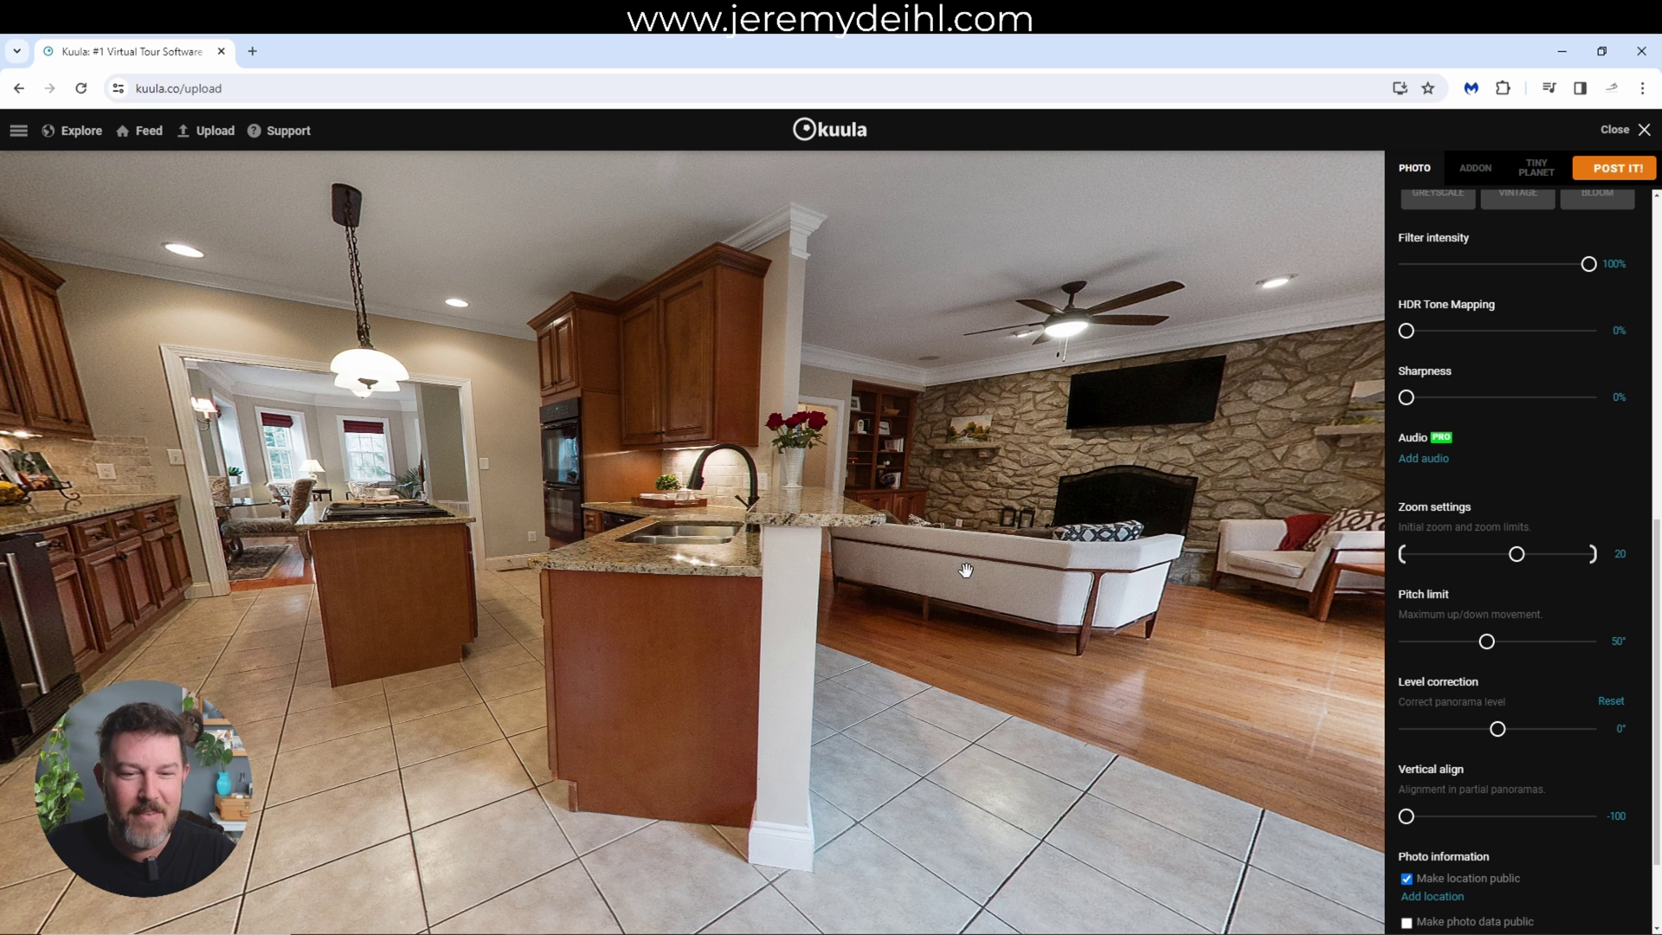
left_click_drag(830, 554, 834, 896)
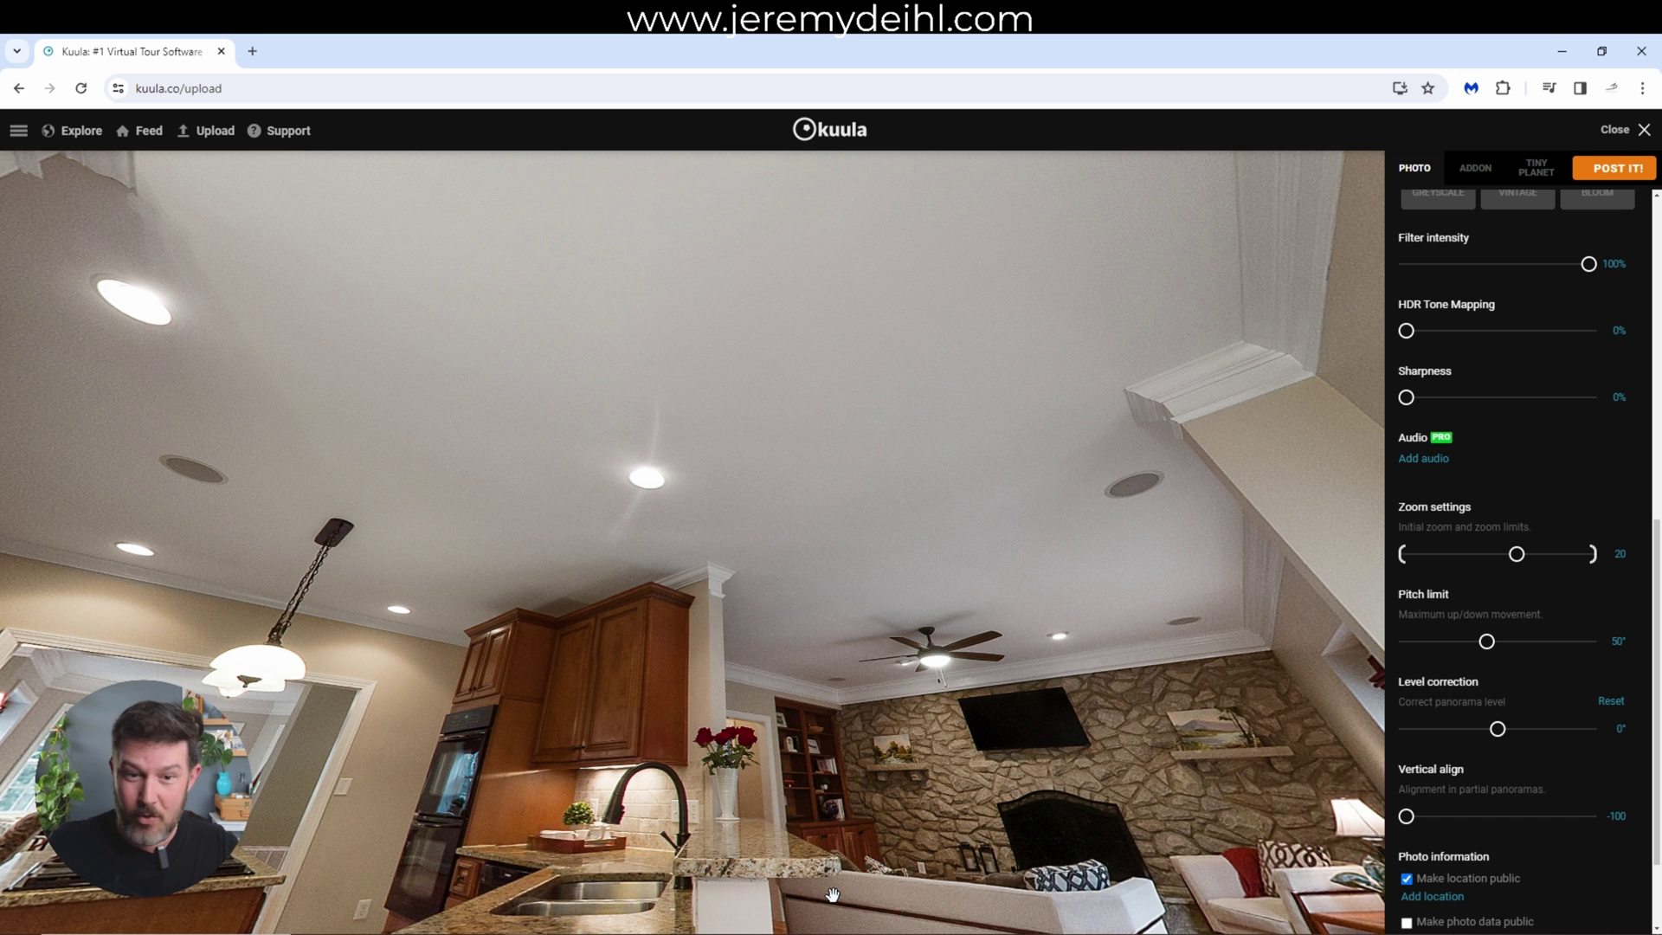
left_click_drag(736, 754, 912, 660)
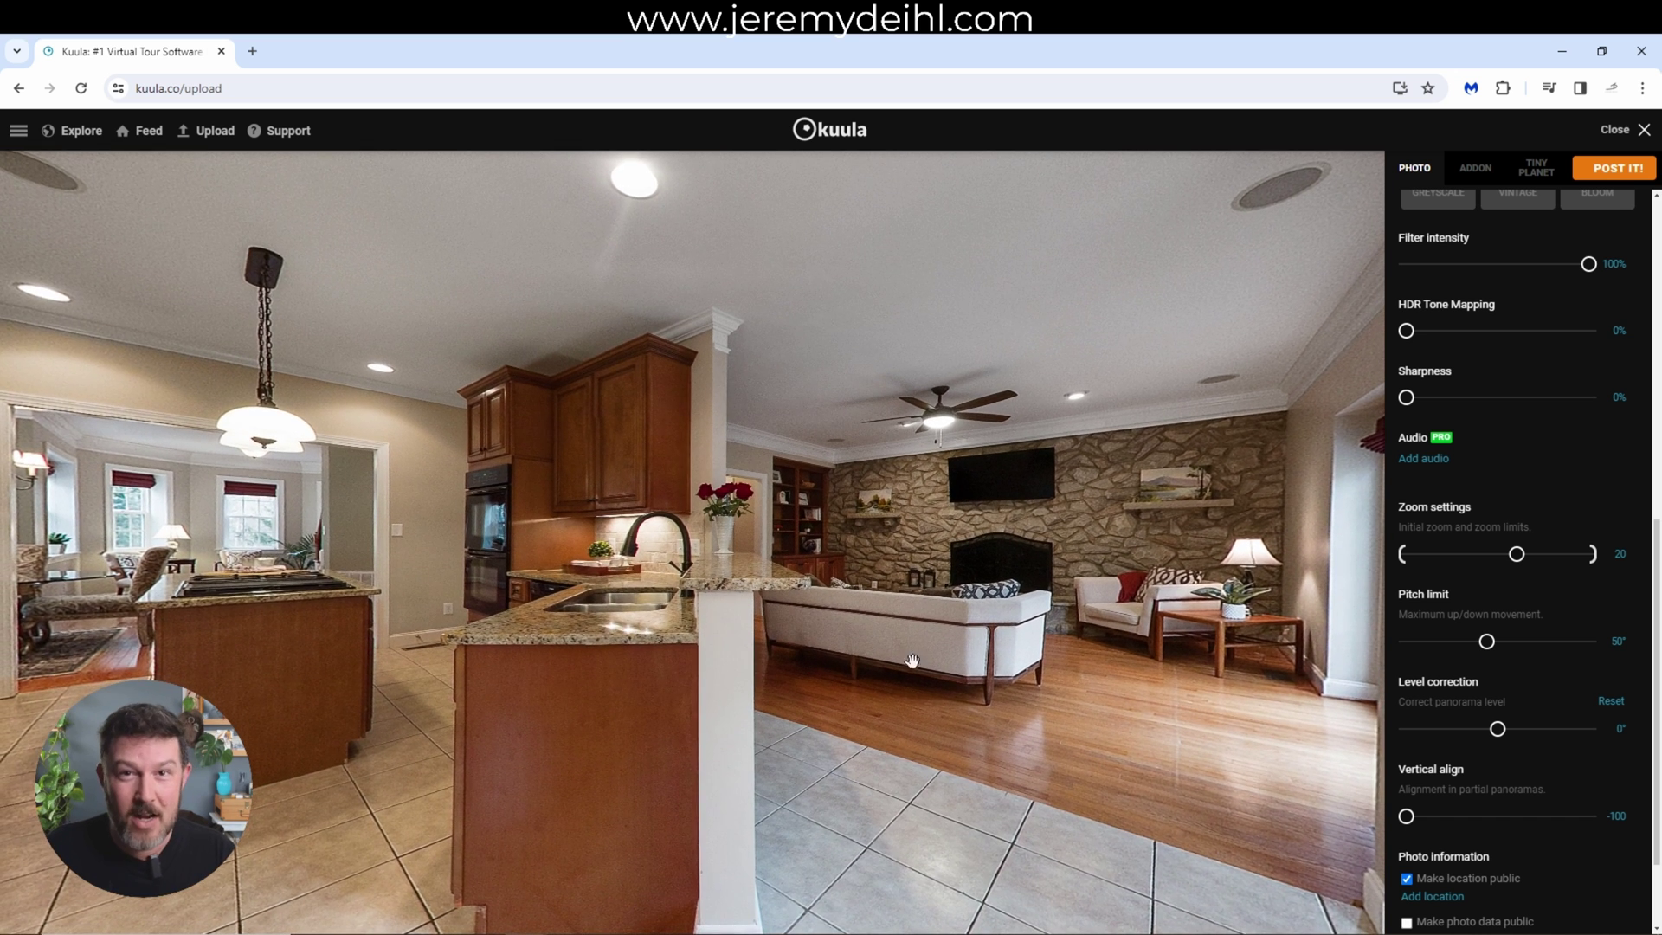
left_click_drag(1493, 644, 1545, 645)
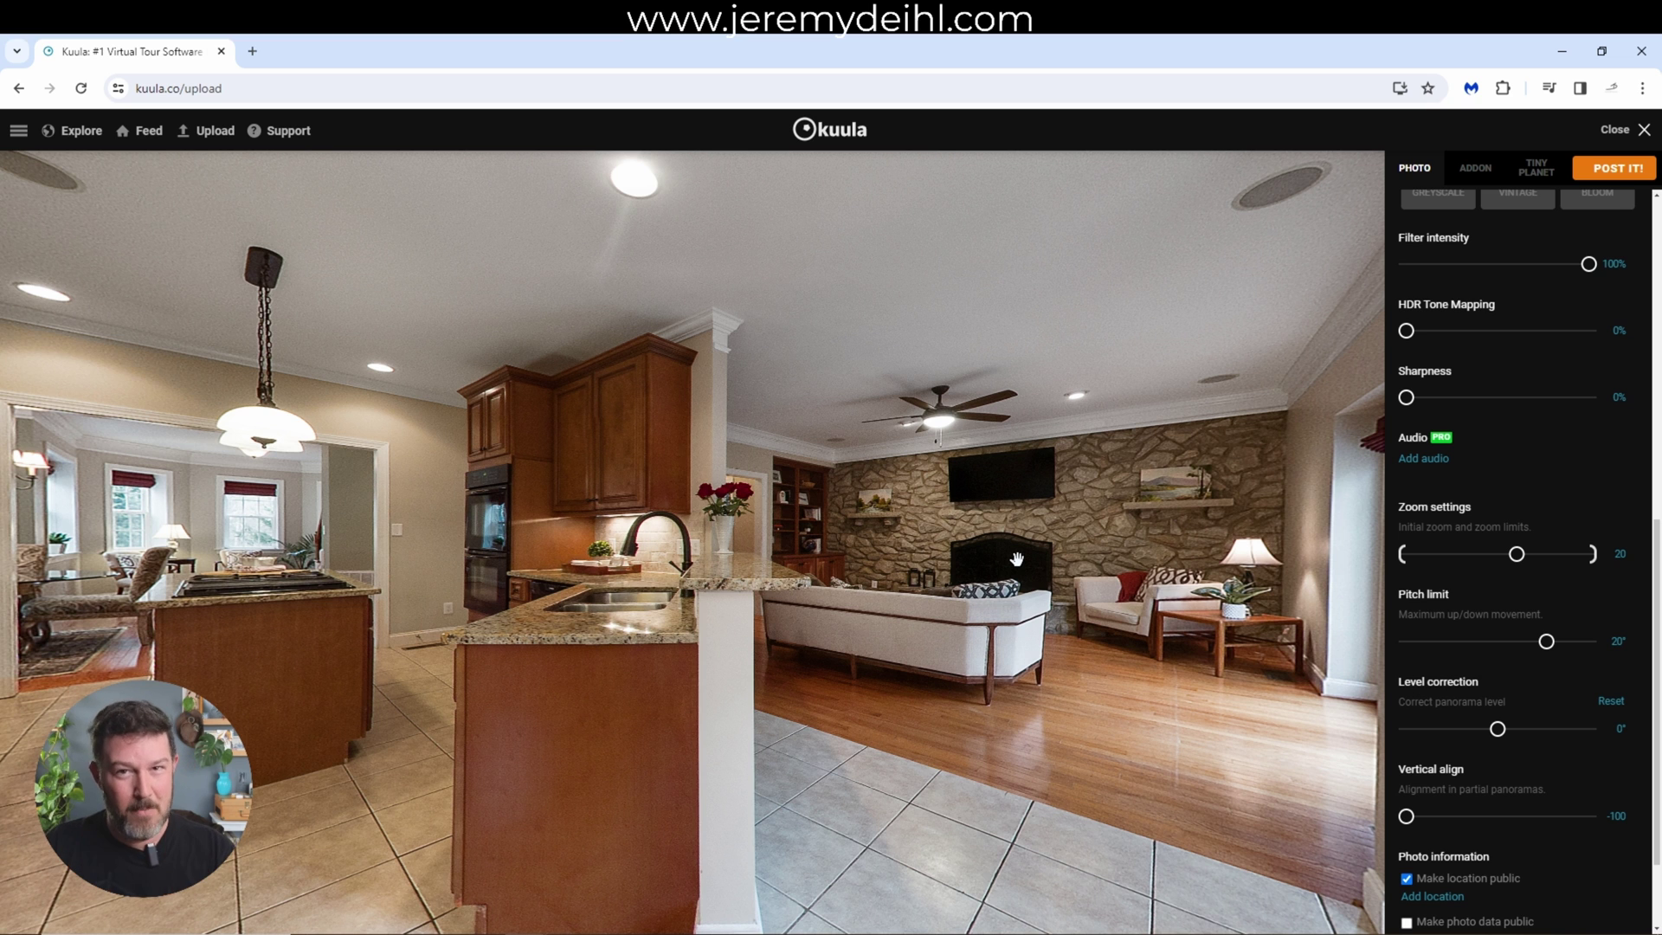
Test the panorama's level correction and return it to 0°.
scroll(1482, 687, "down", 2)
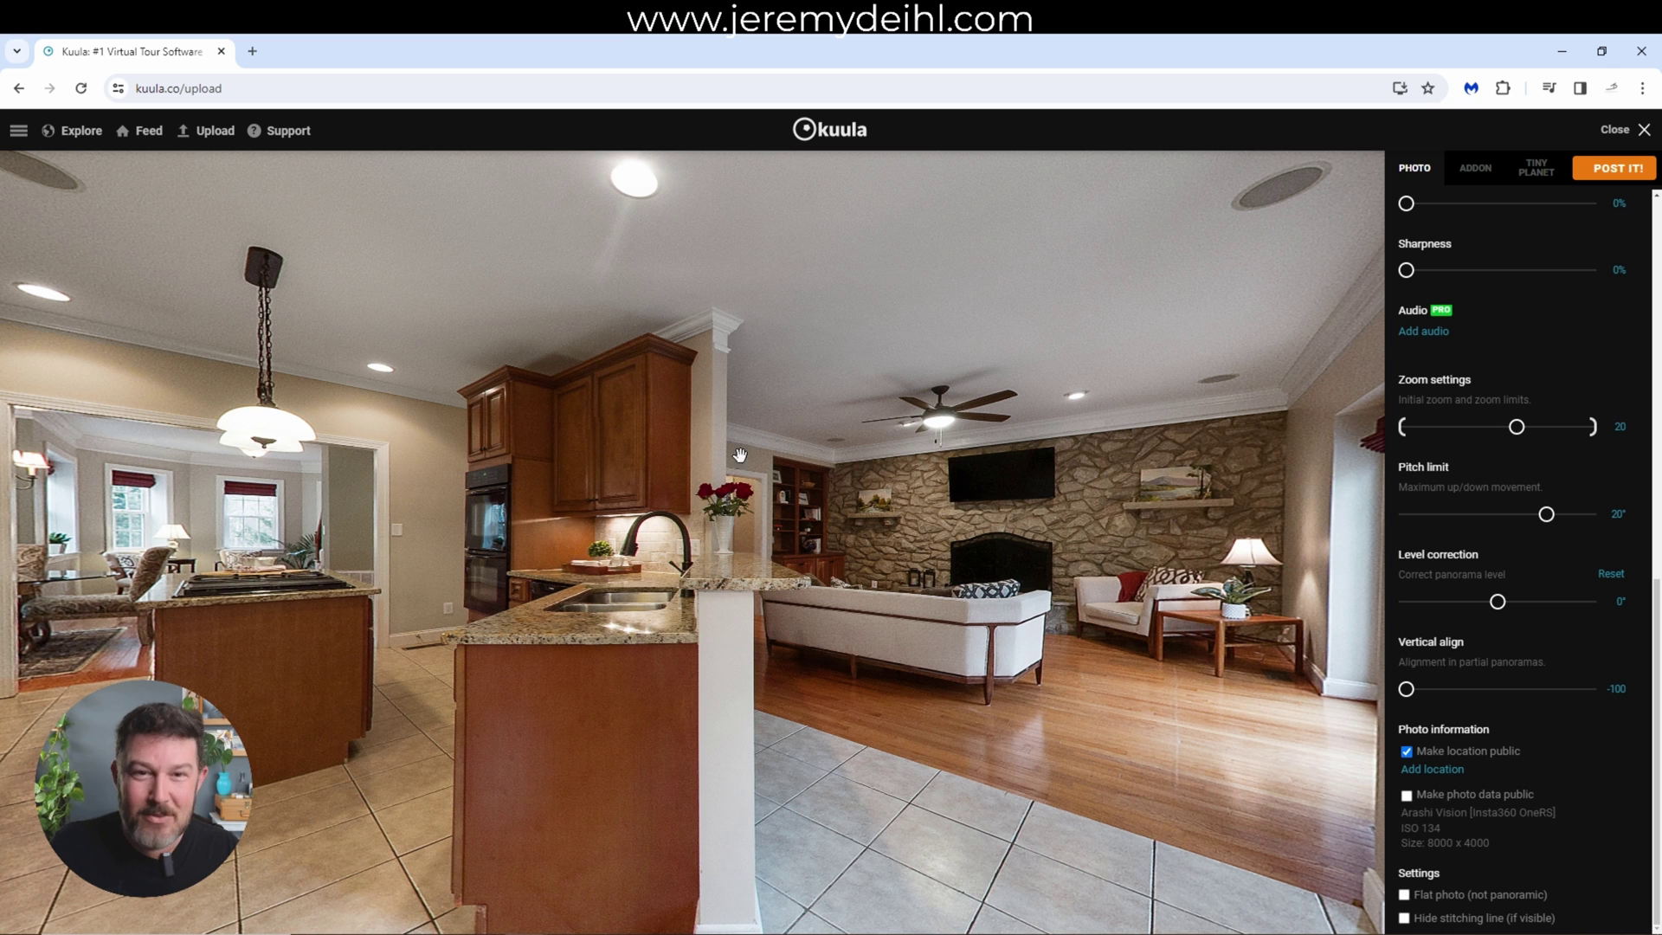
left_click_drag(1406, 703, 1371, 688)
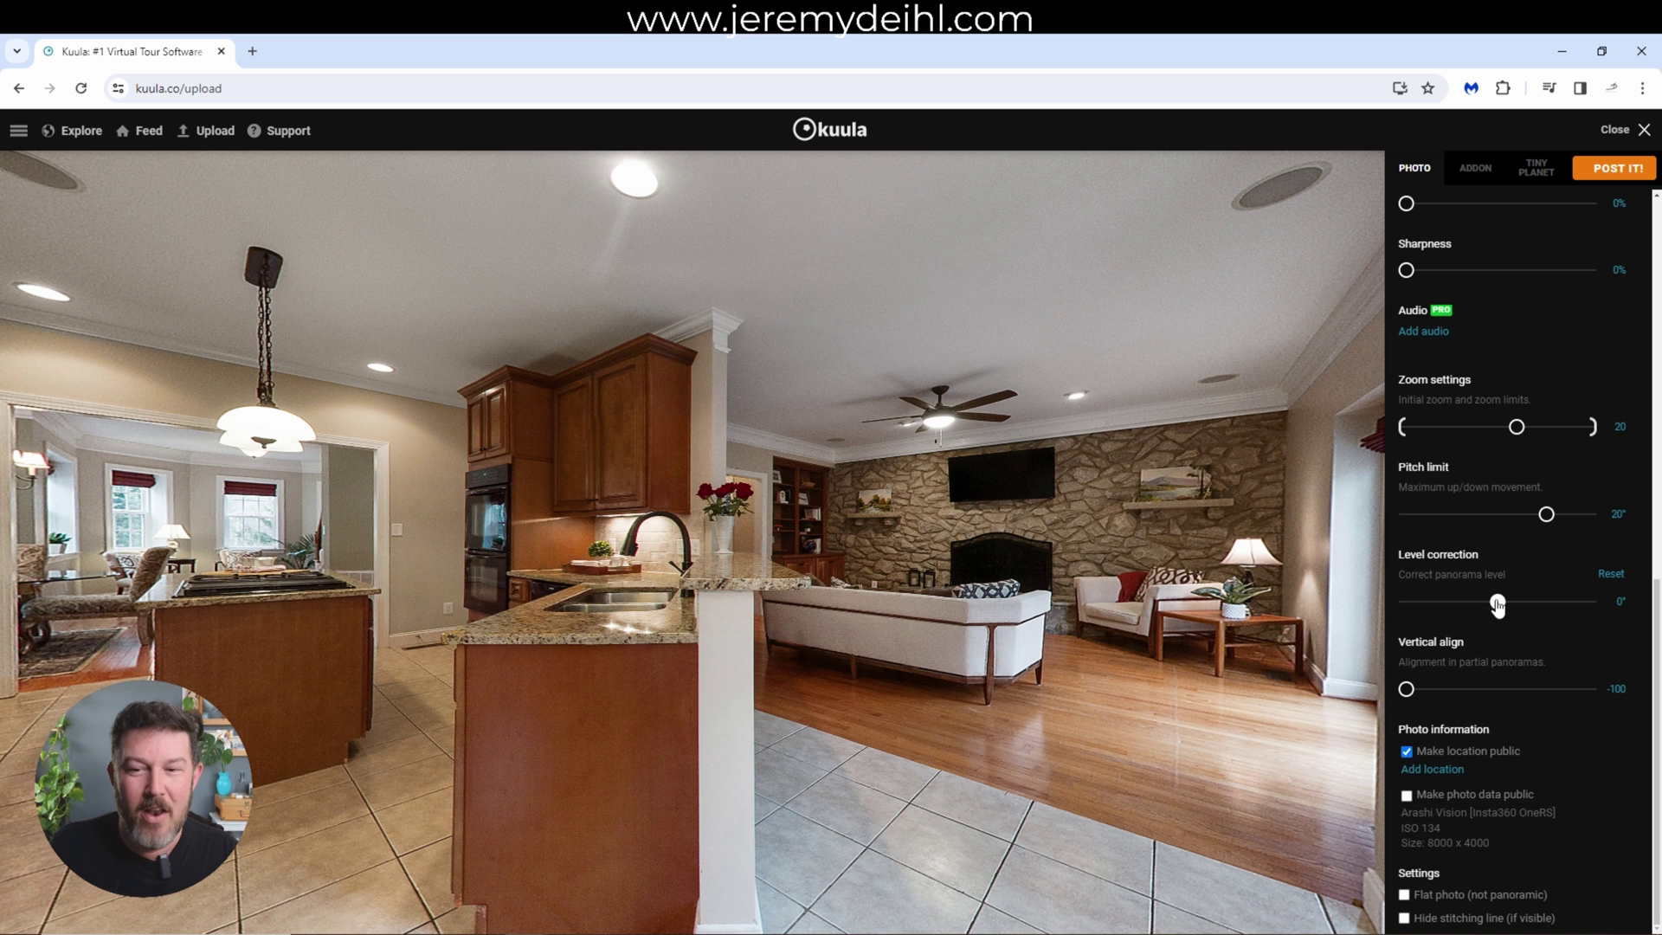
mouse_move(1496, 605)
left_mouse_down()
mouse_move(1513, 605)
mouse_move(1498, 610)
left_mouse_up()
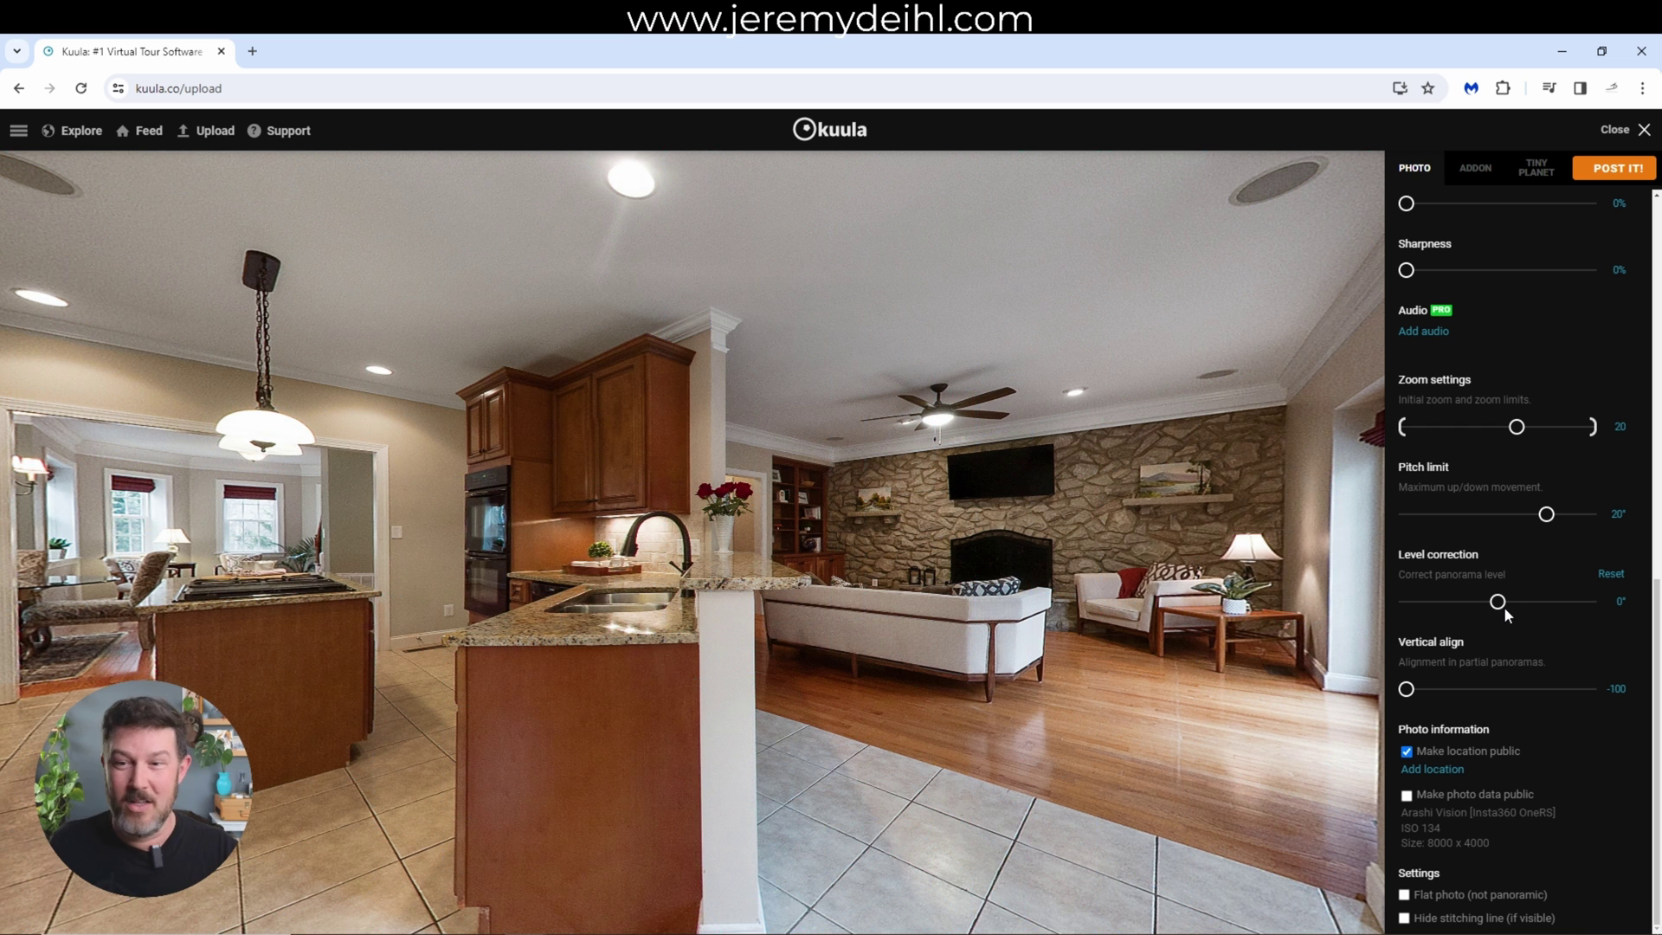
Replace the panorama's description with "octaganal dining room".
scroll(1504, 610, "up", 5)
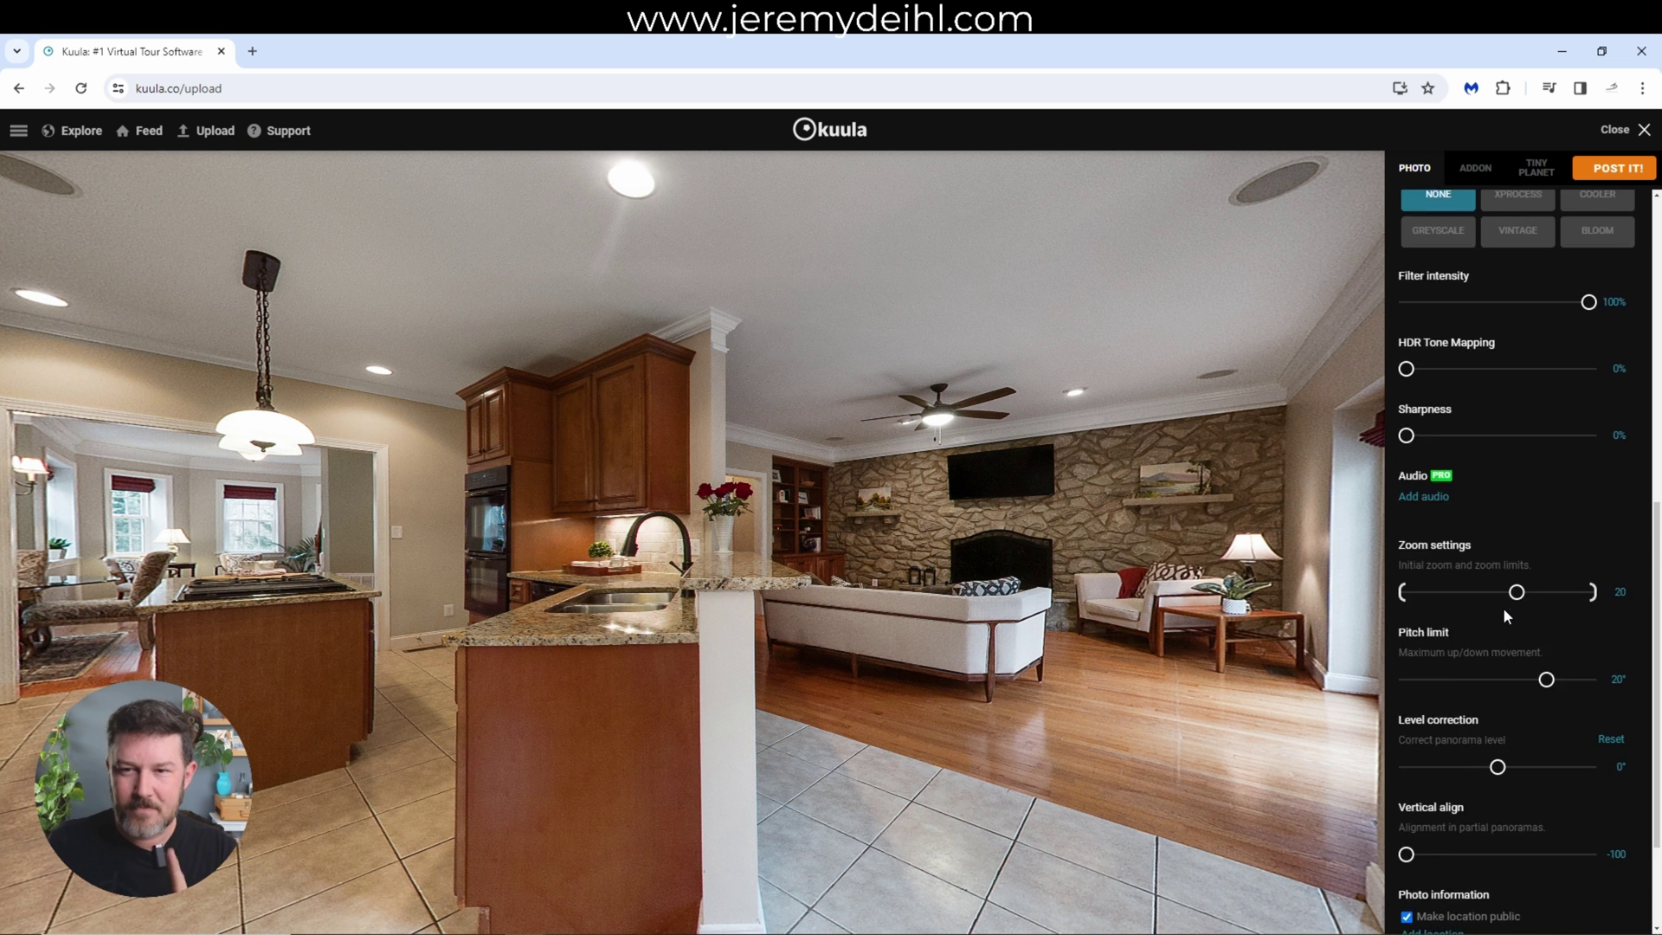
scroll(1502, 606, "up", 5)
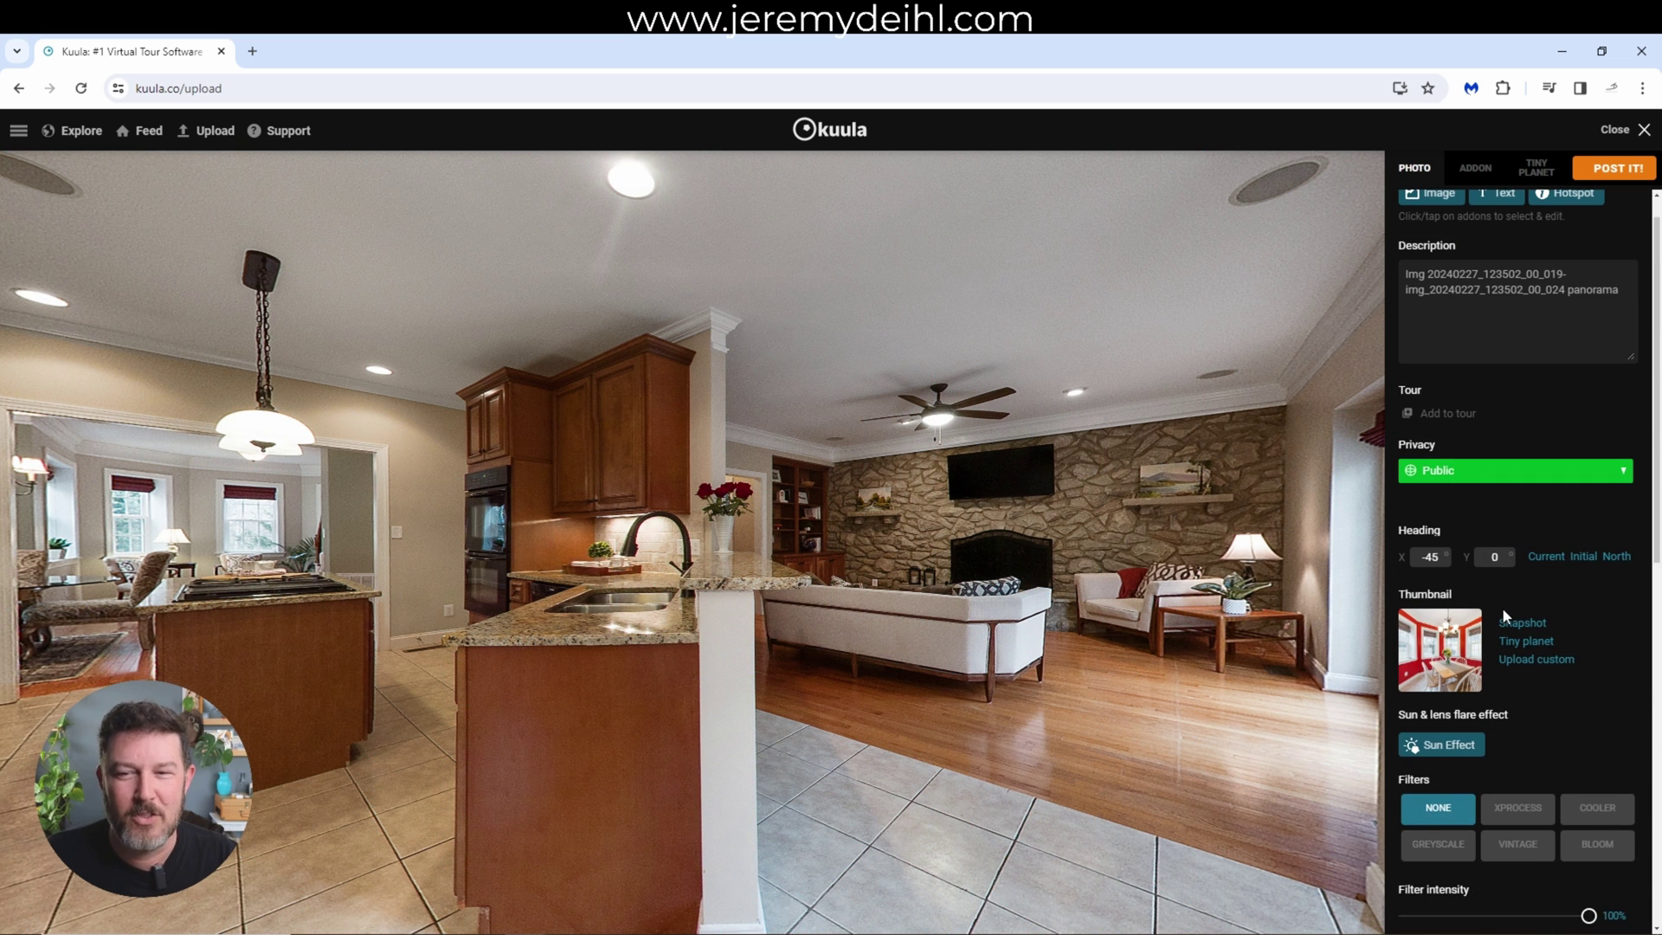
triple_click(1496, 332)
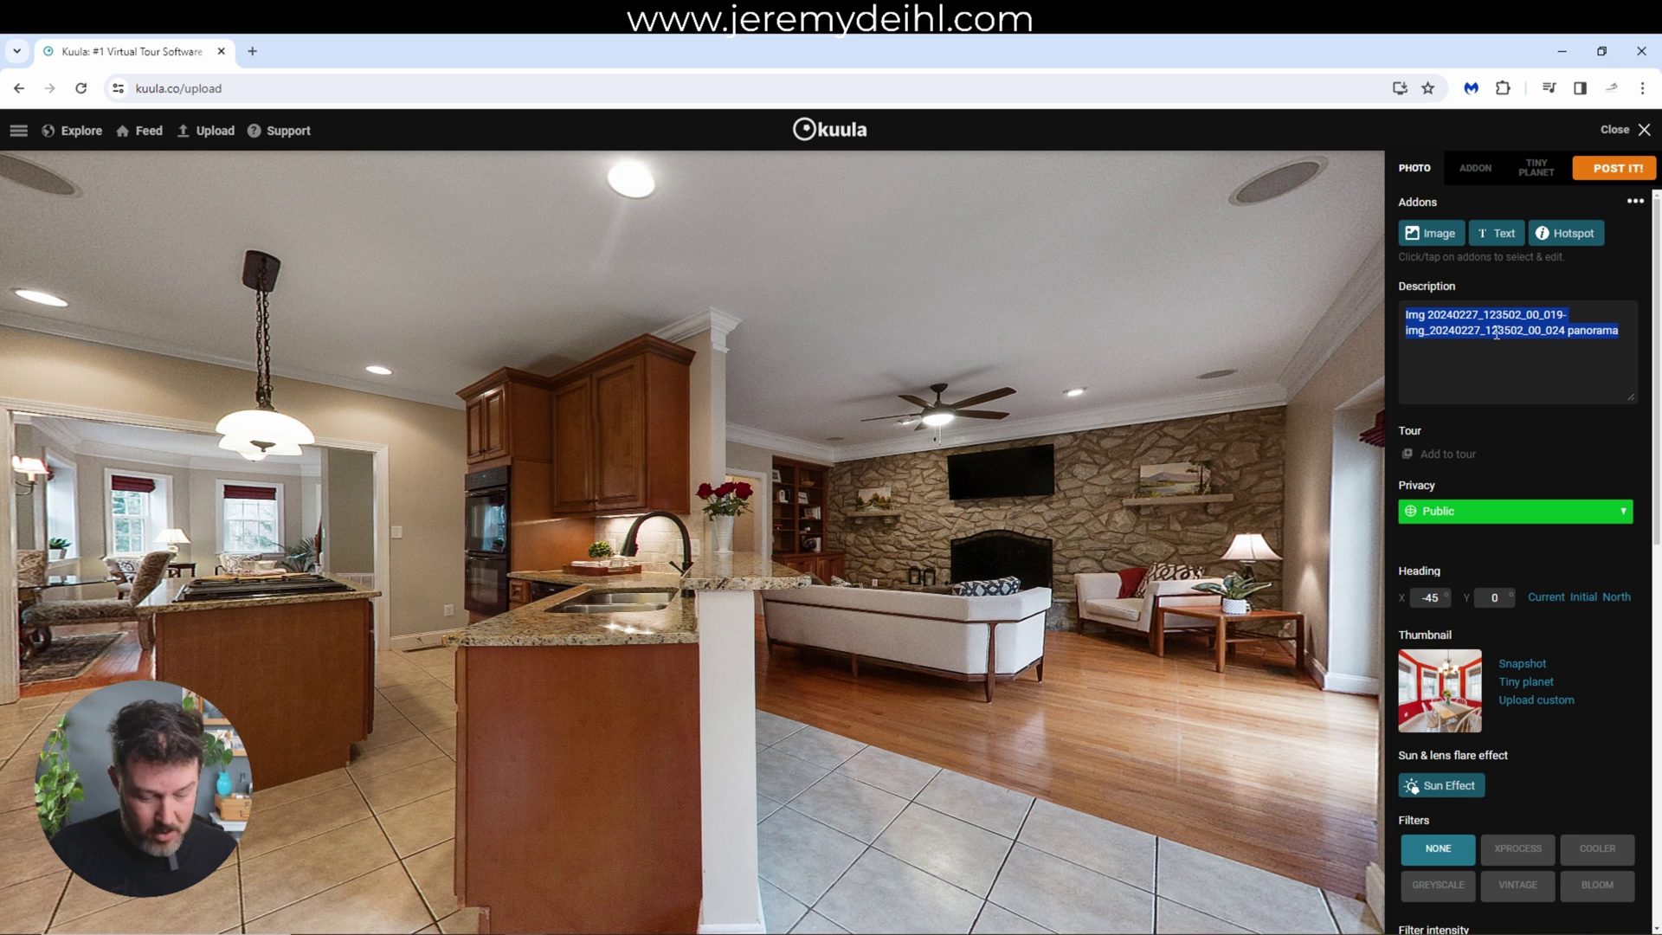
type("octaganal")
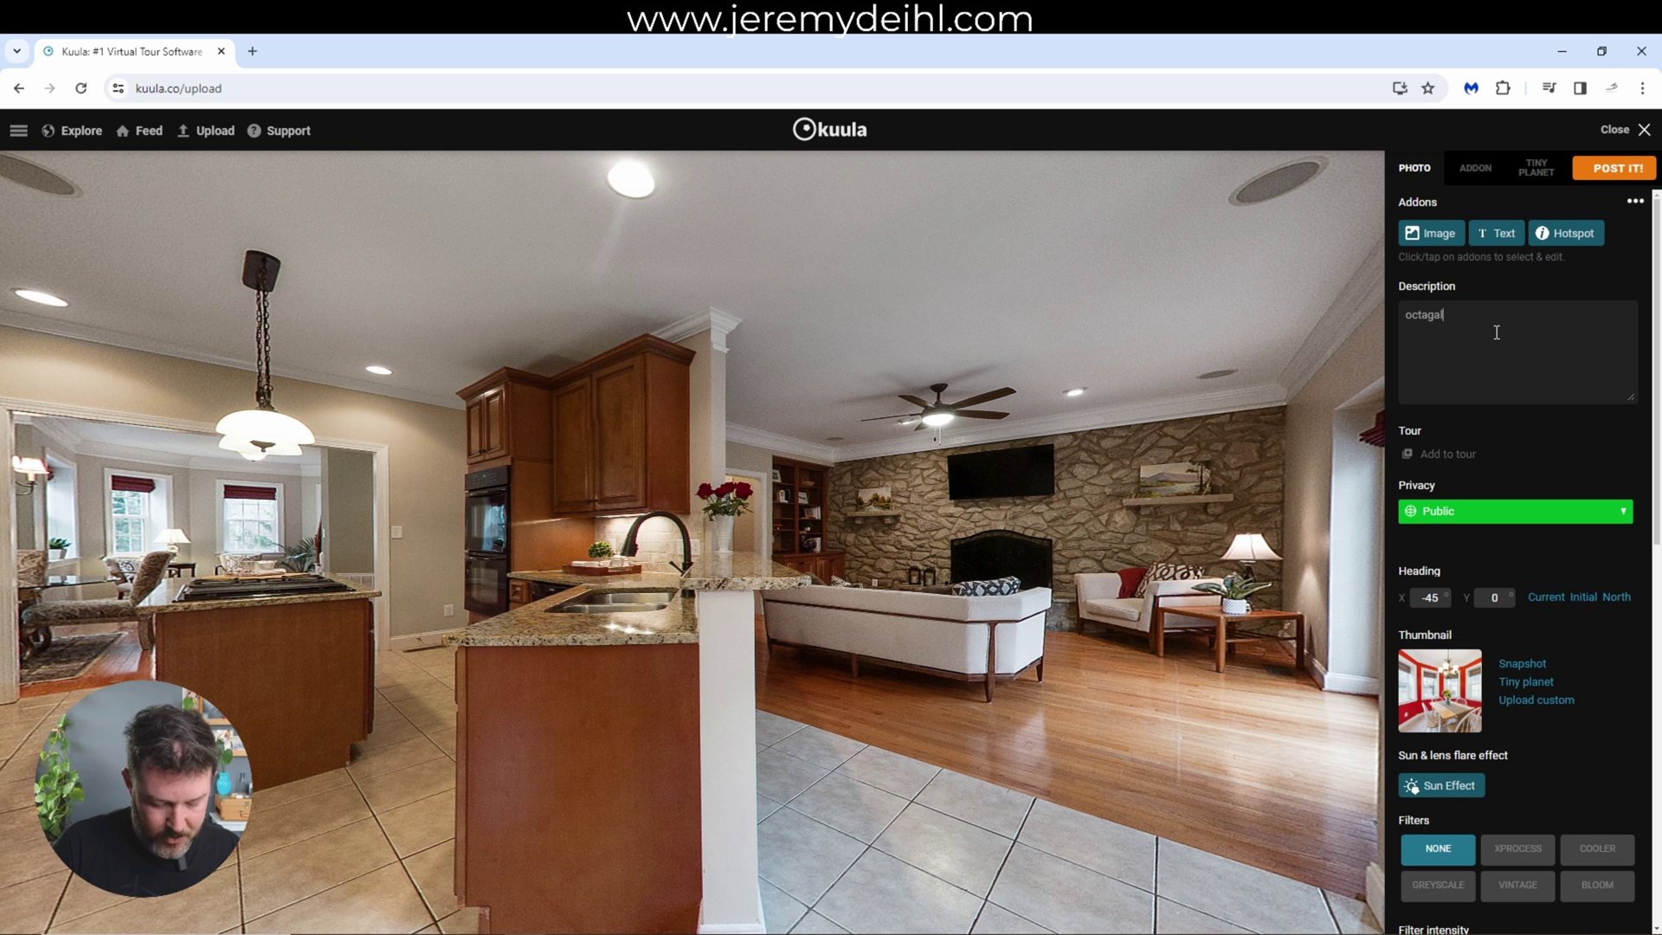
type(" dining room")
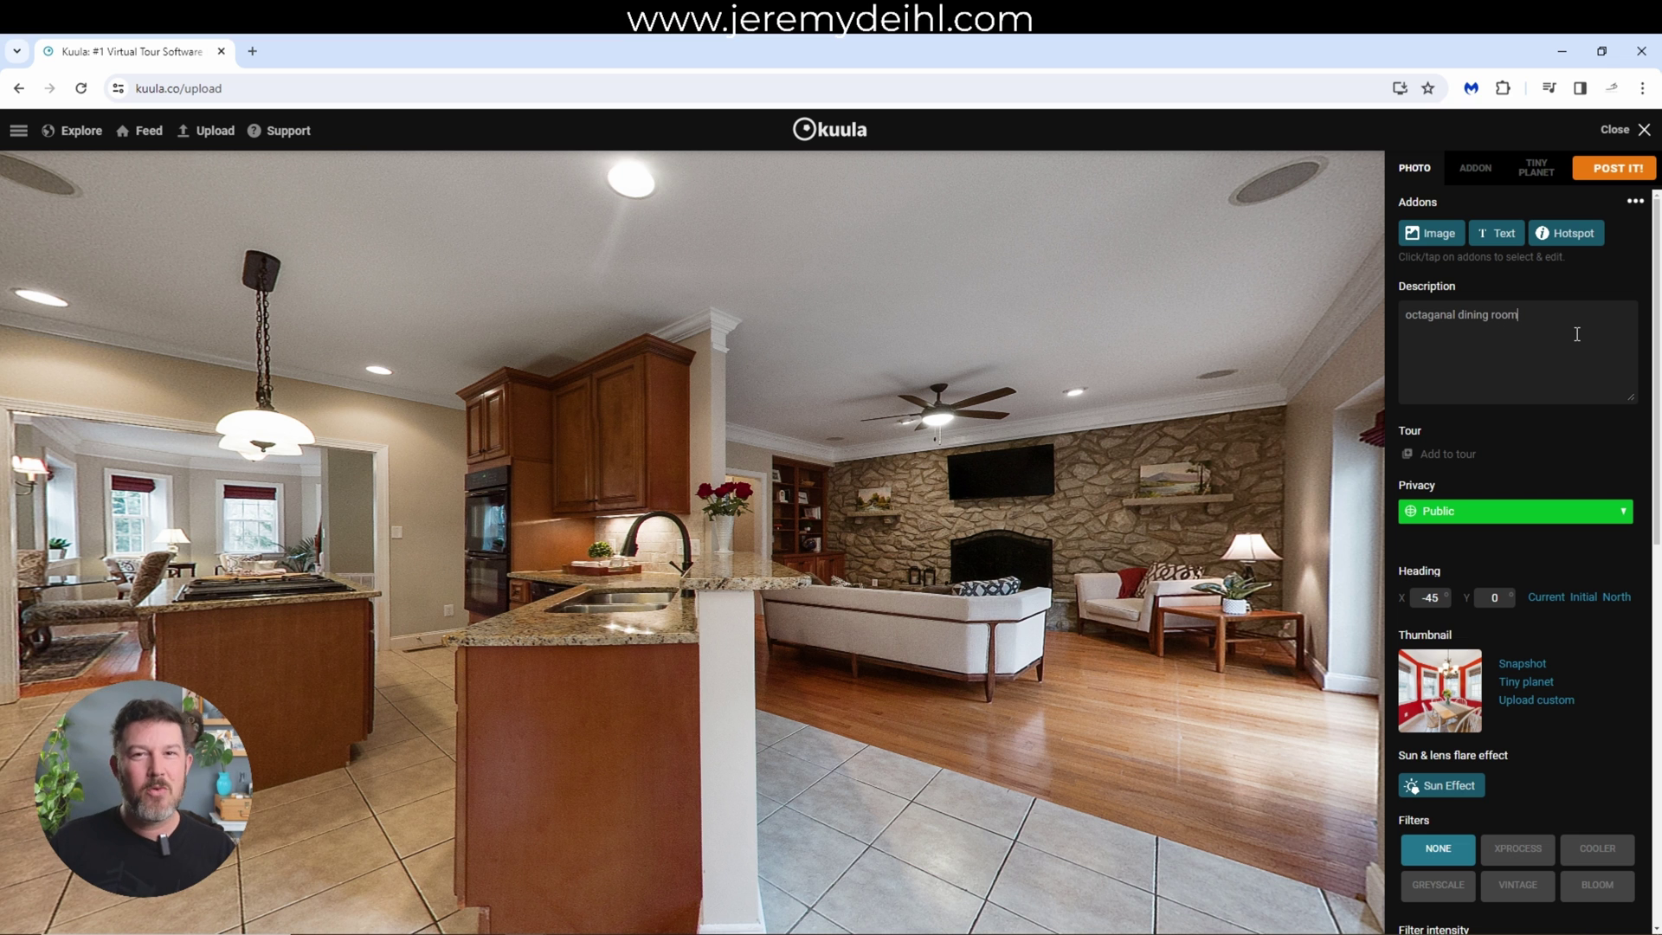
left_click_drag(1594, 312, 1392, 311)
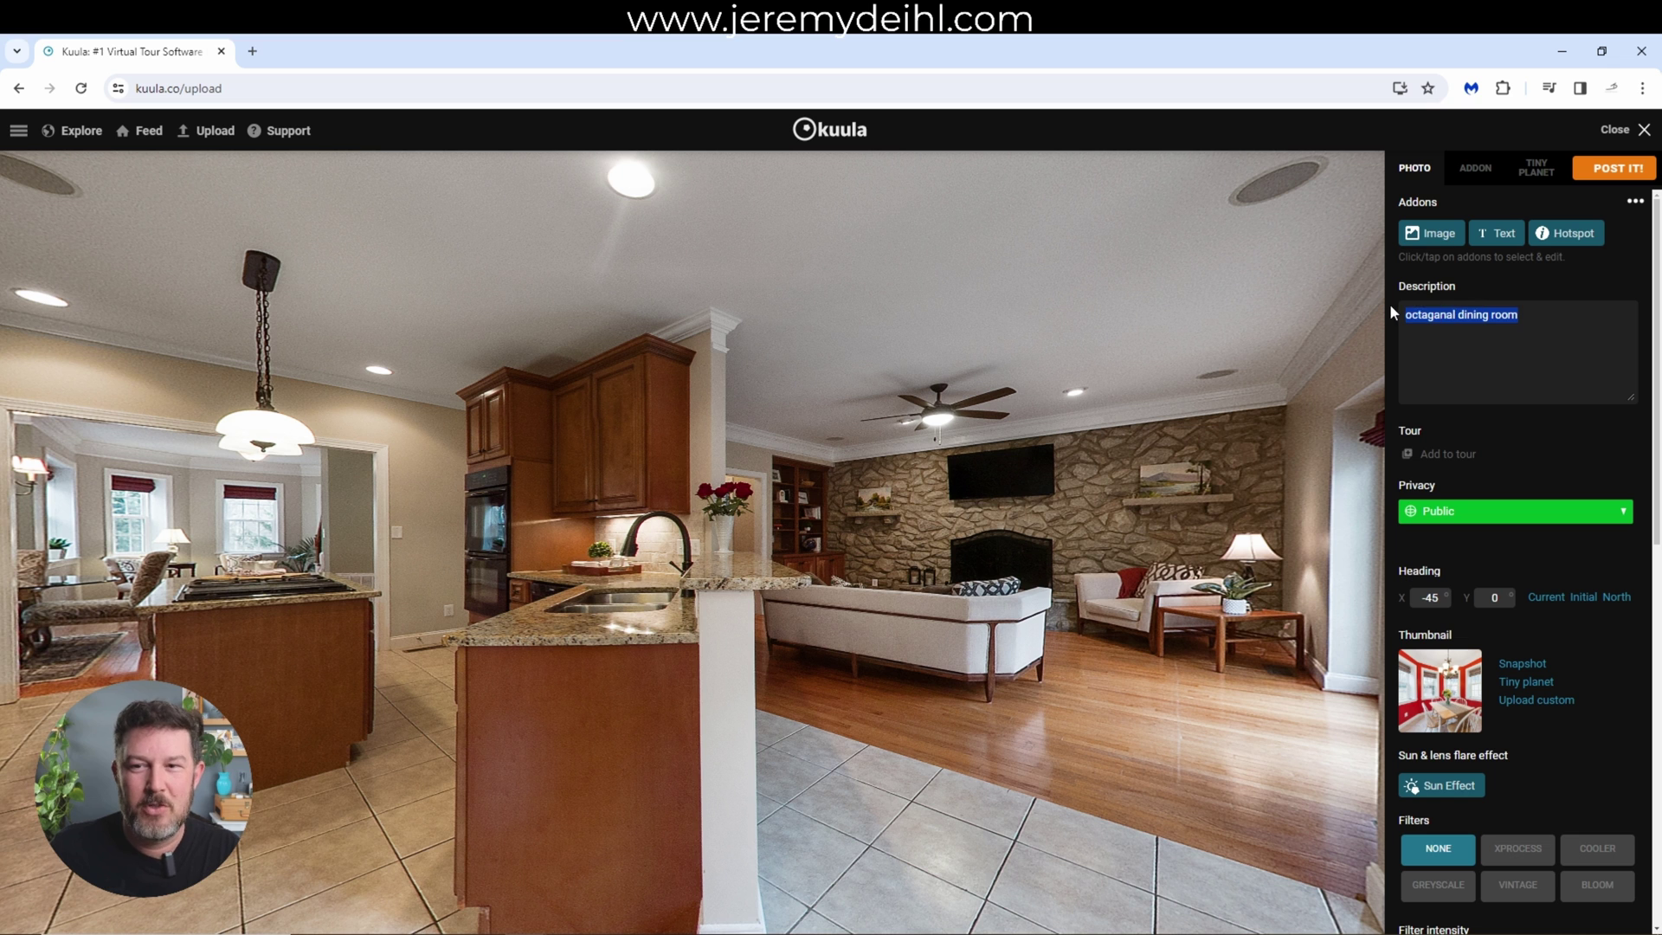
left_click(1470, 322)
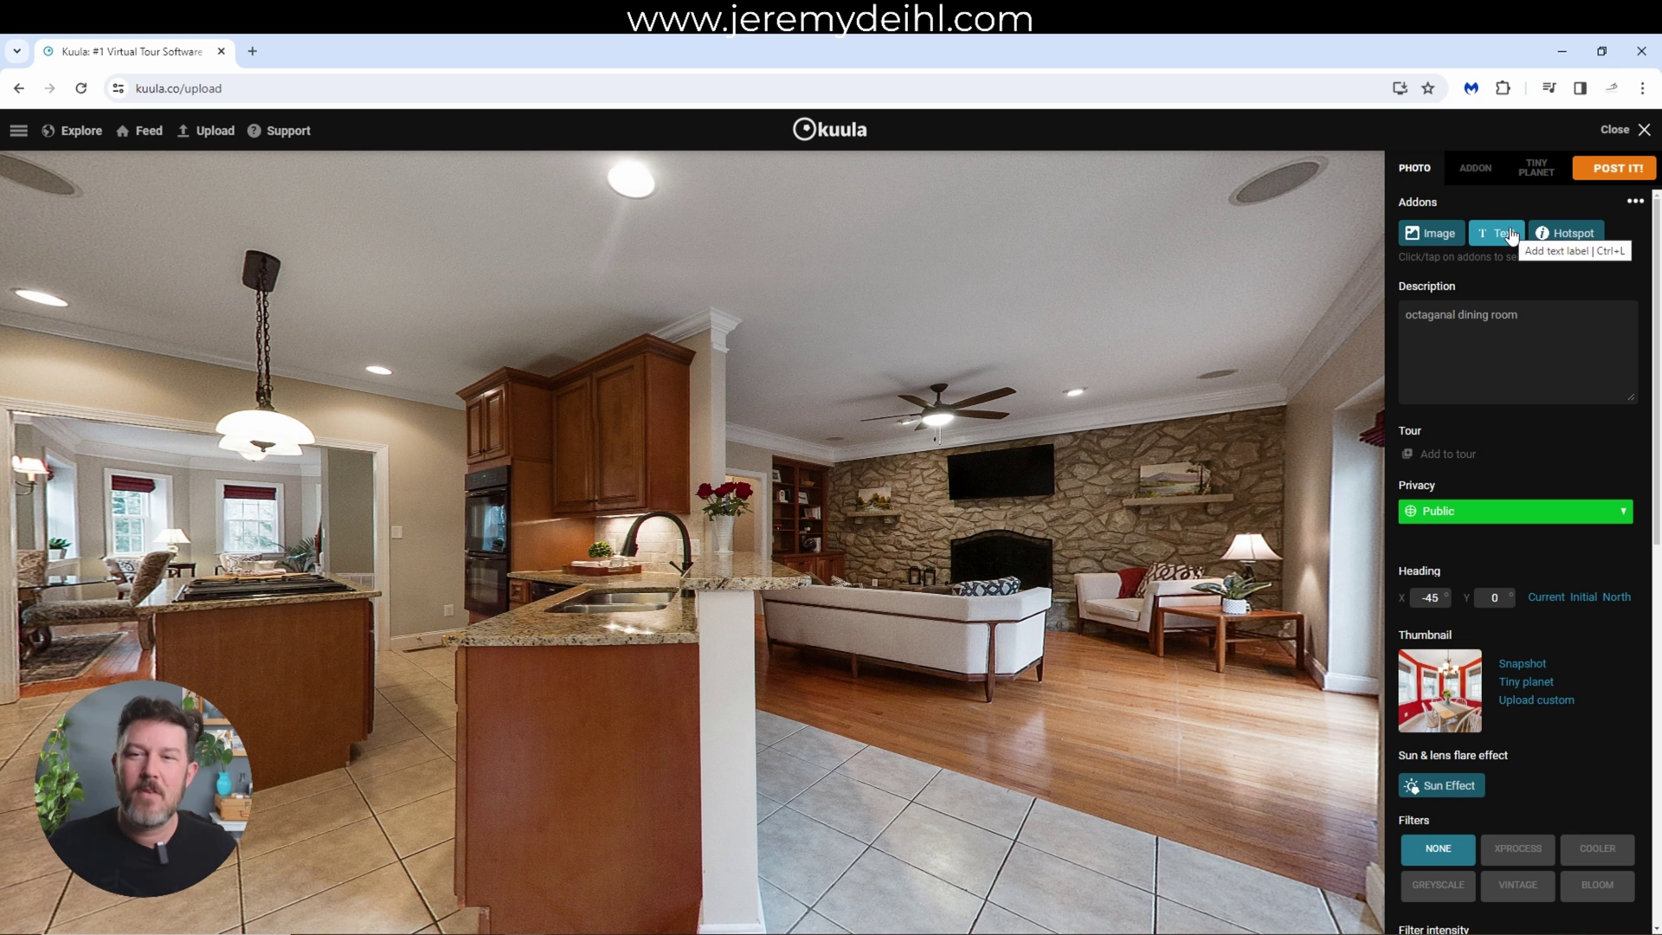
Add the "NOT A SCAM" coin picture from your own assets as an image addon and place it above the living room sofa.
left_click(1426, 237)
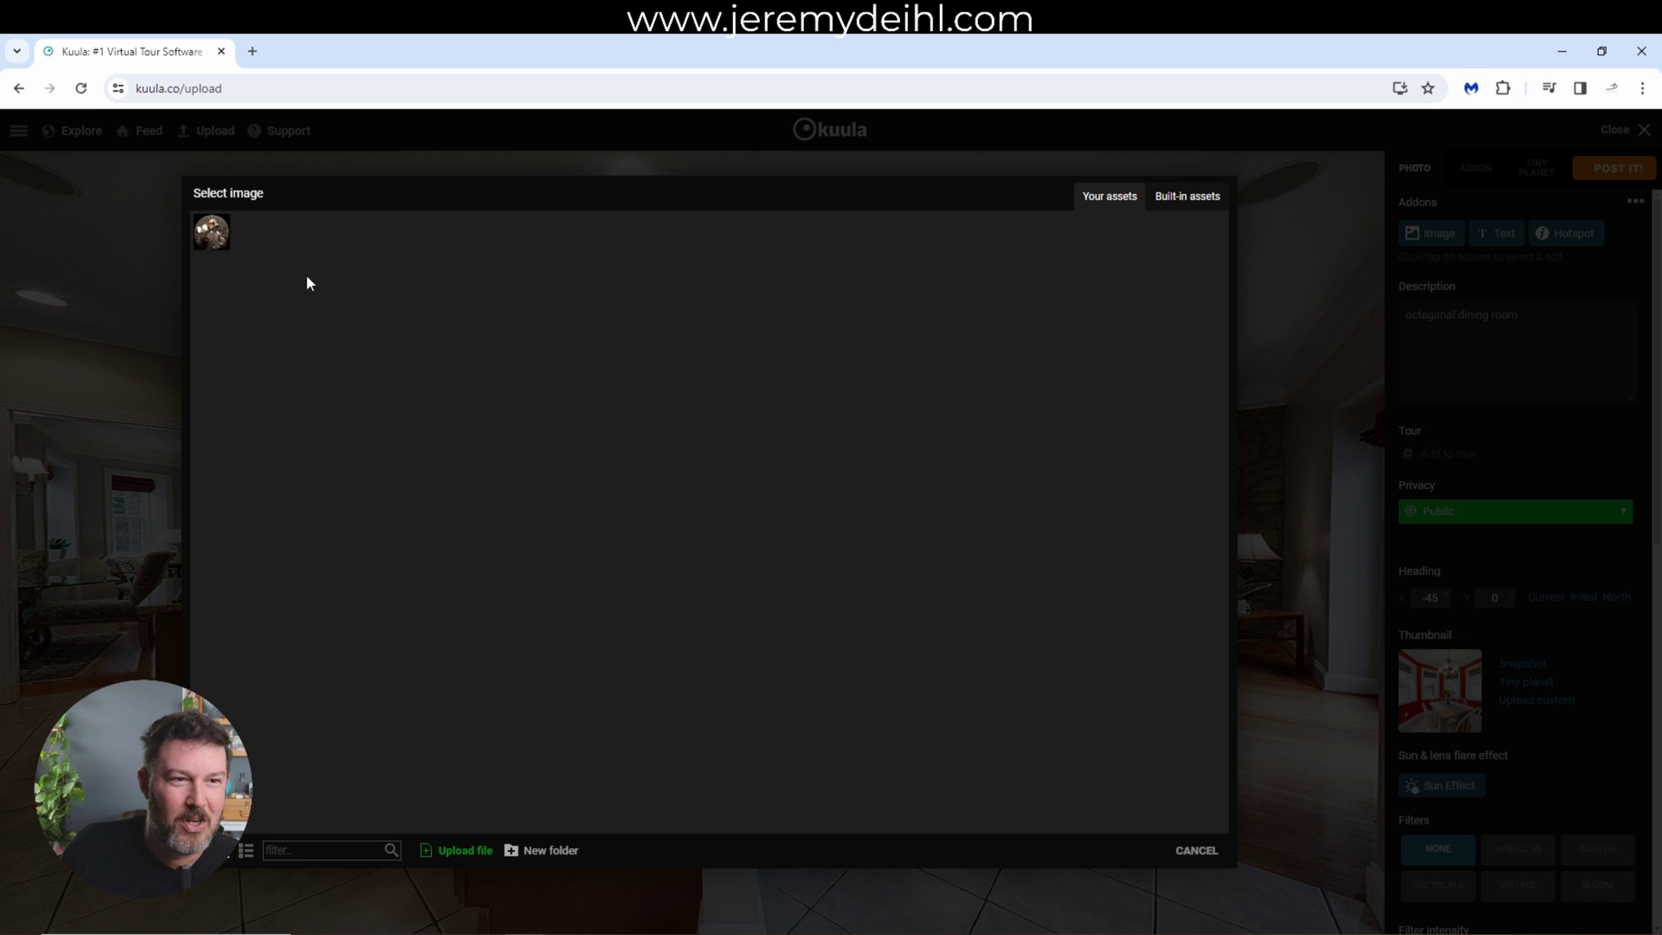
left_click(212, 241)
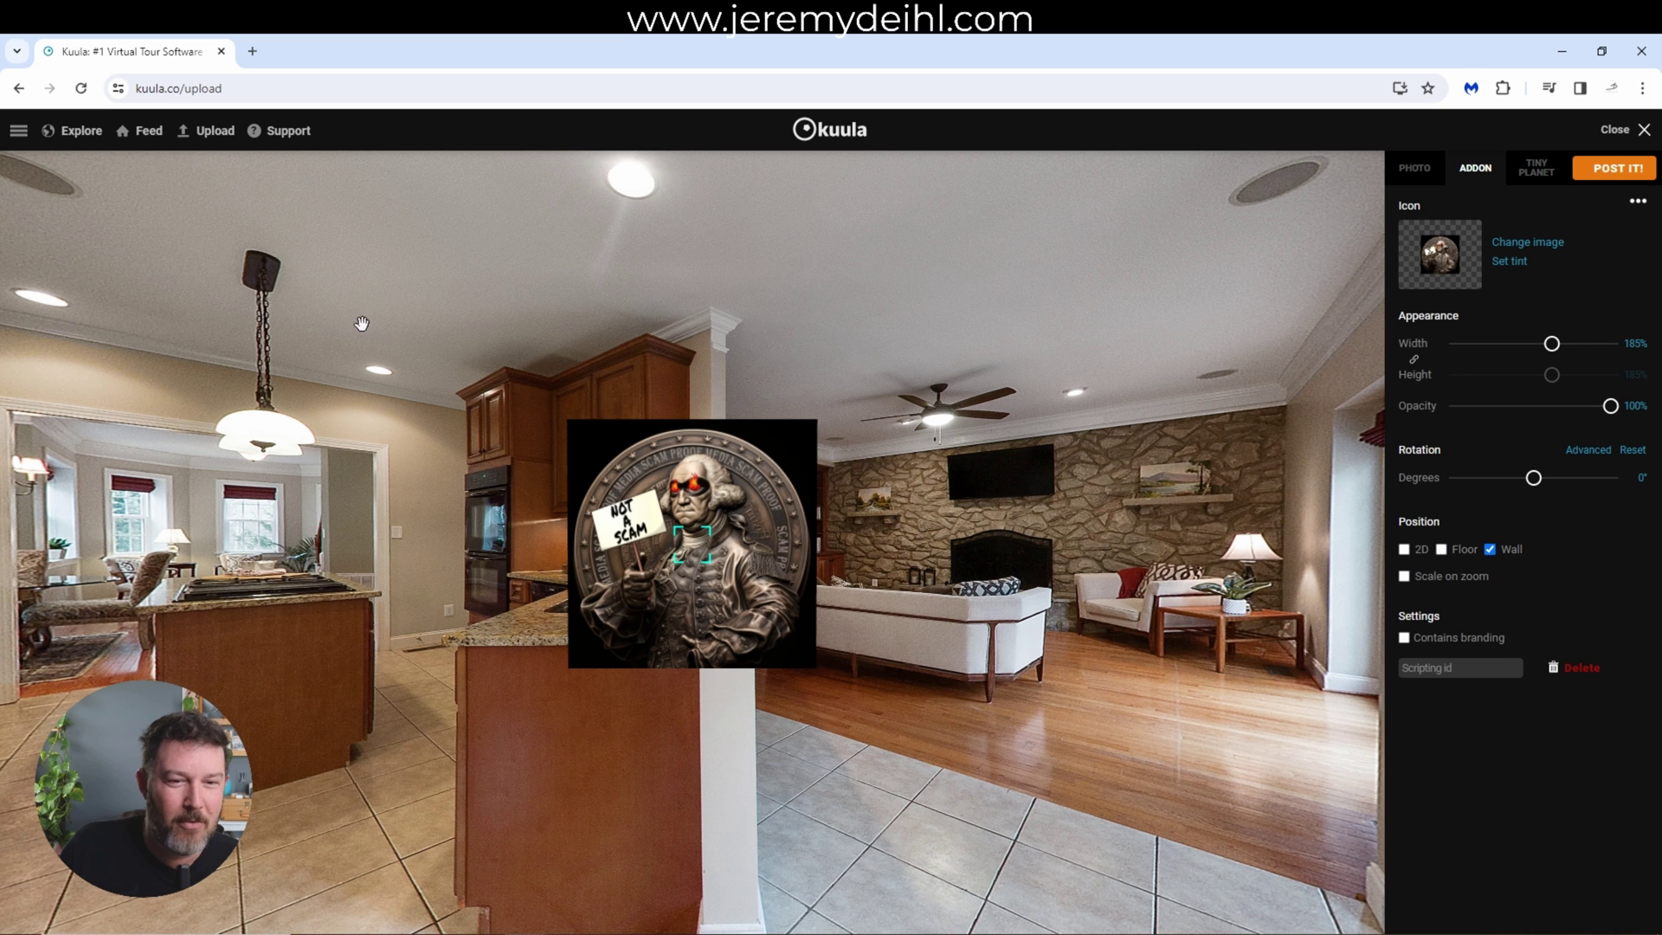
left_click_drag(726, 569, 948, 508)
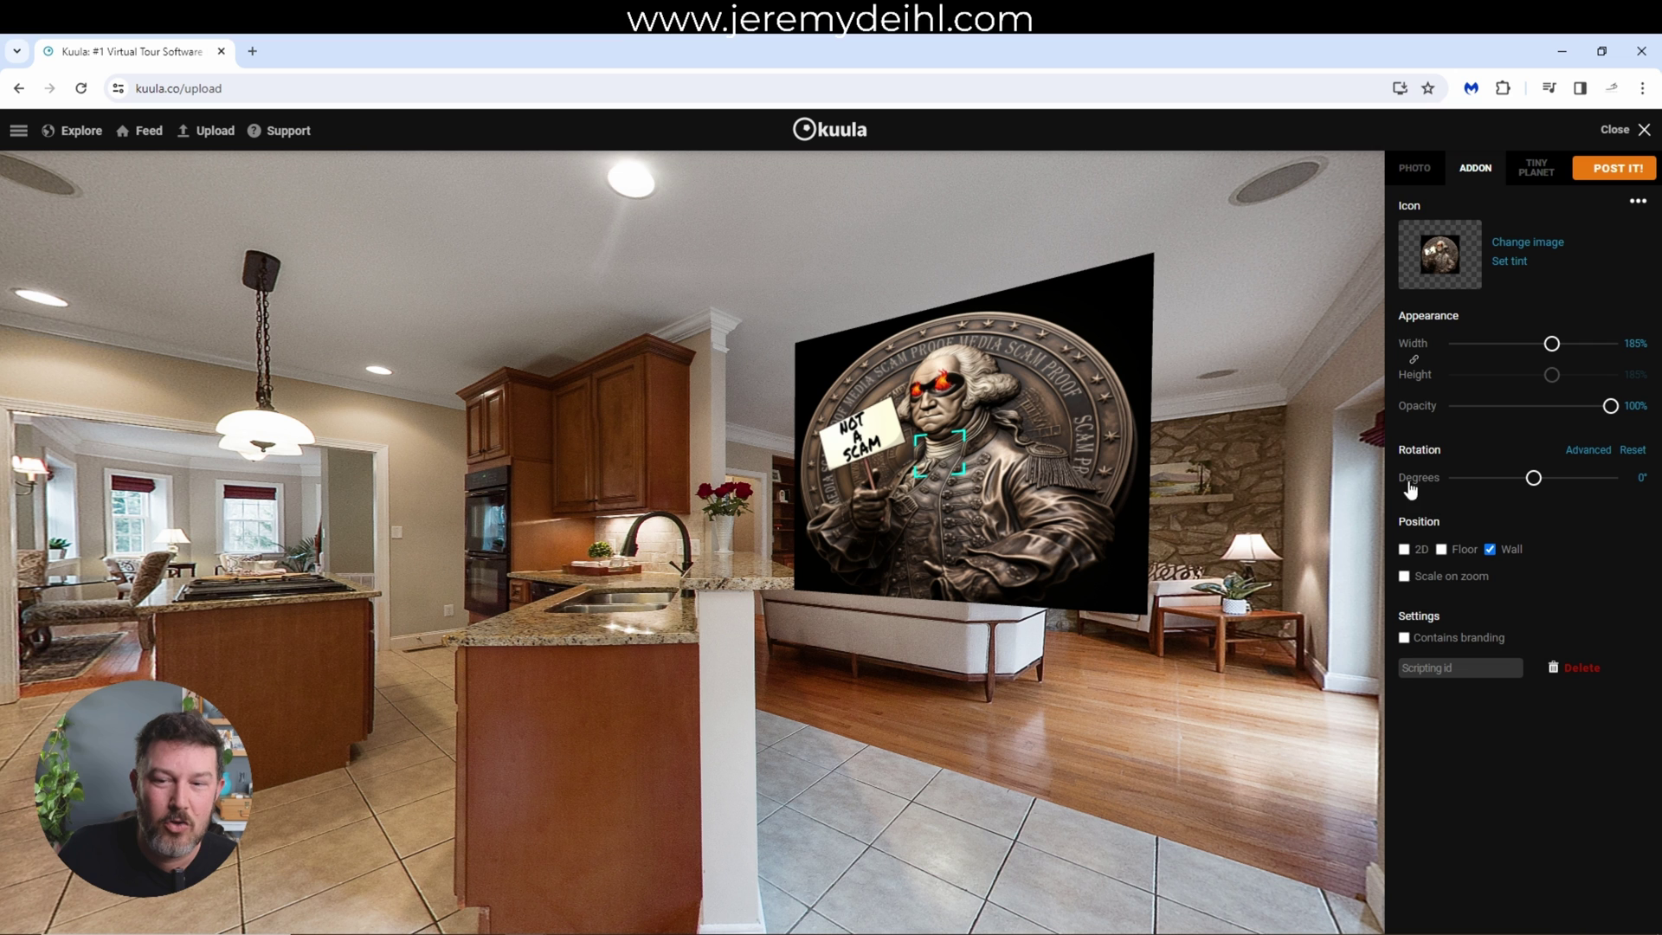
Try the Floor, Wall and 2D positions and Scale on zoom for the image addon, finishing with all four options off.
left_click(1441, 549)
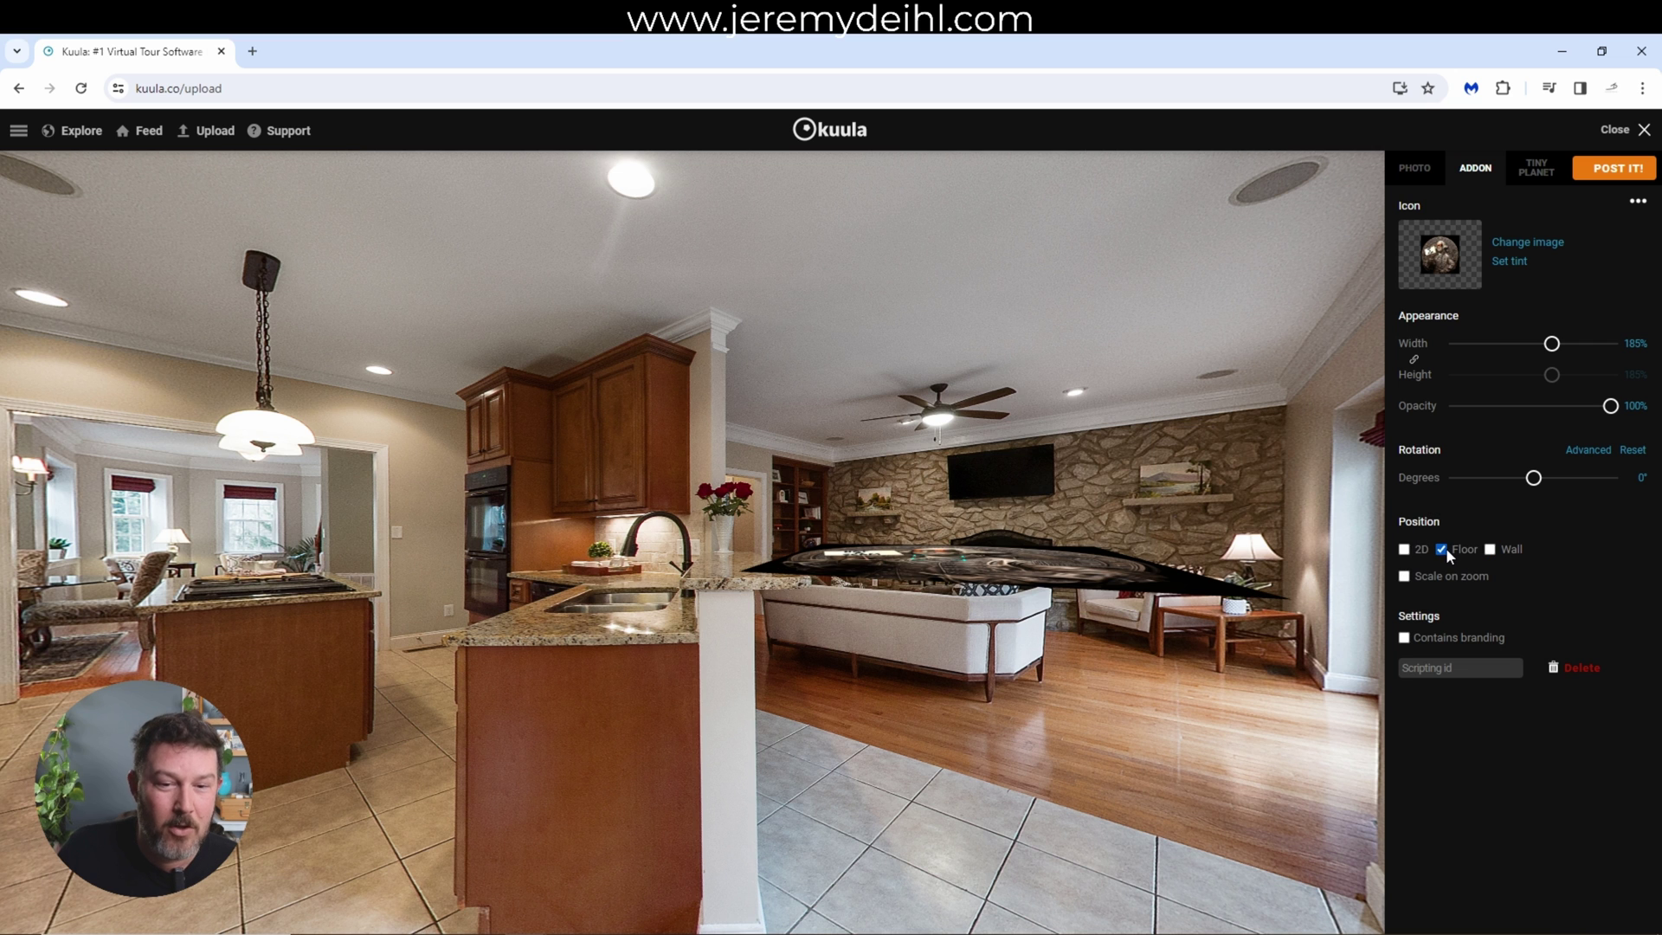
left_click(1489, 550)
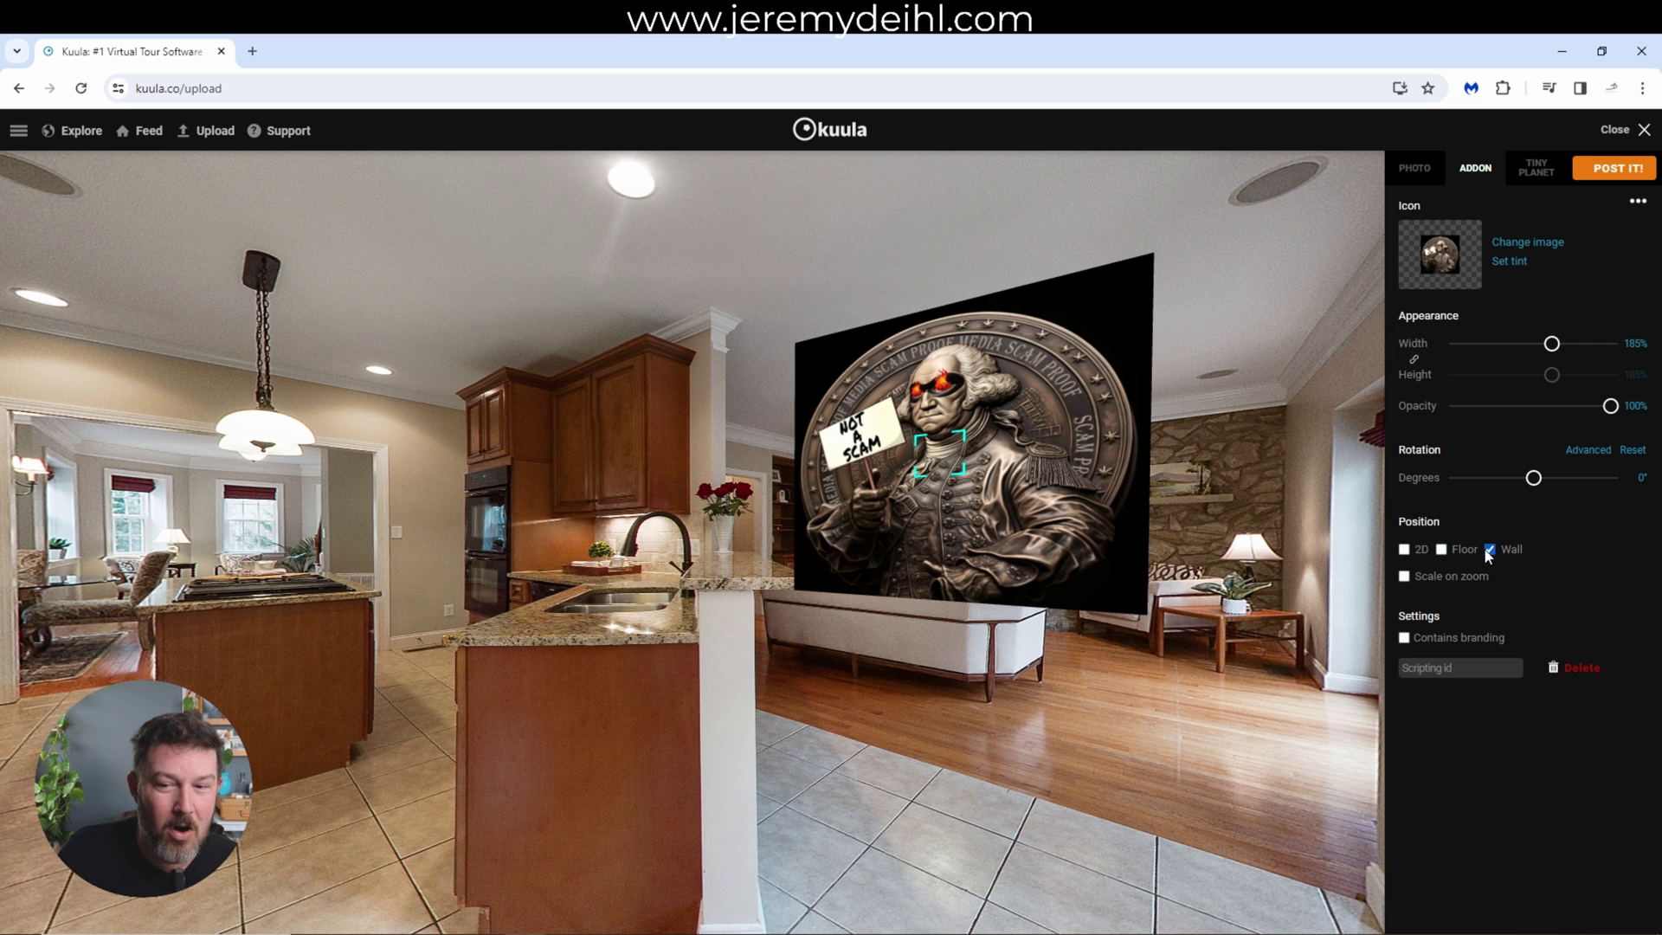
left_click(1405, 550)
left_click(1403, 576)
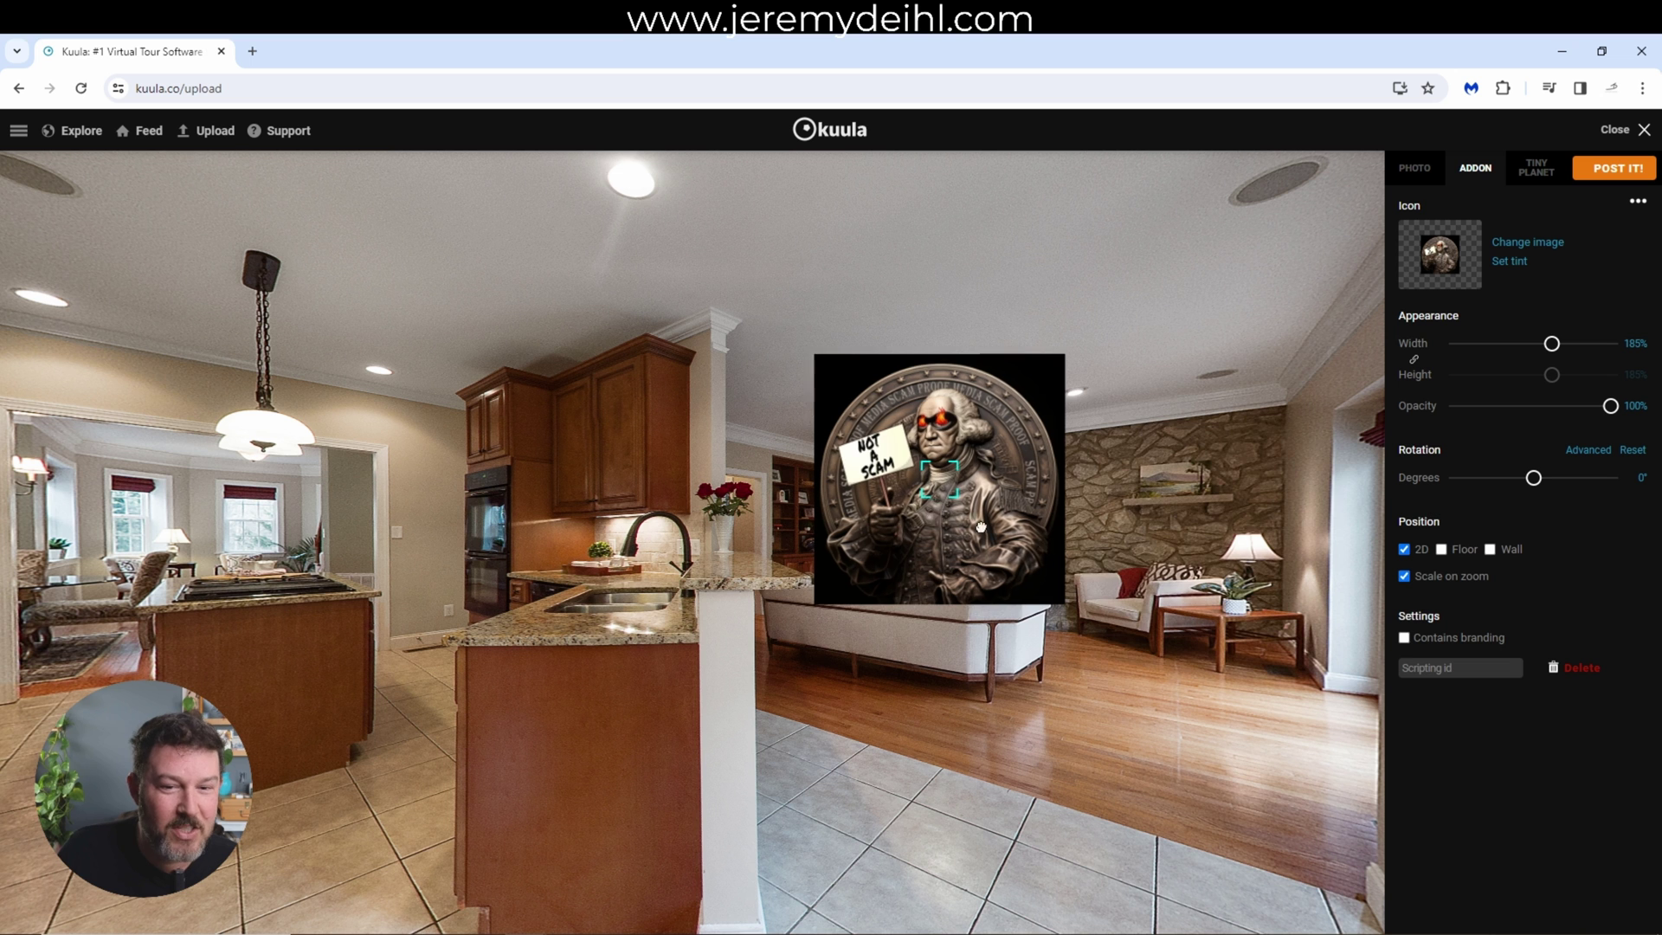
left_click_drag(917, 510, 969, 467)
left_click(1403, 550)
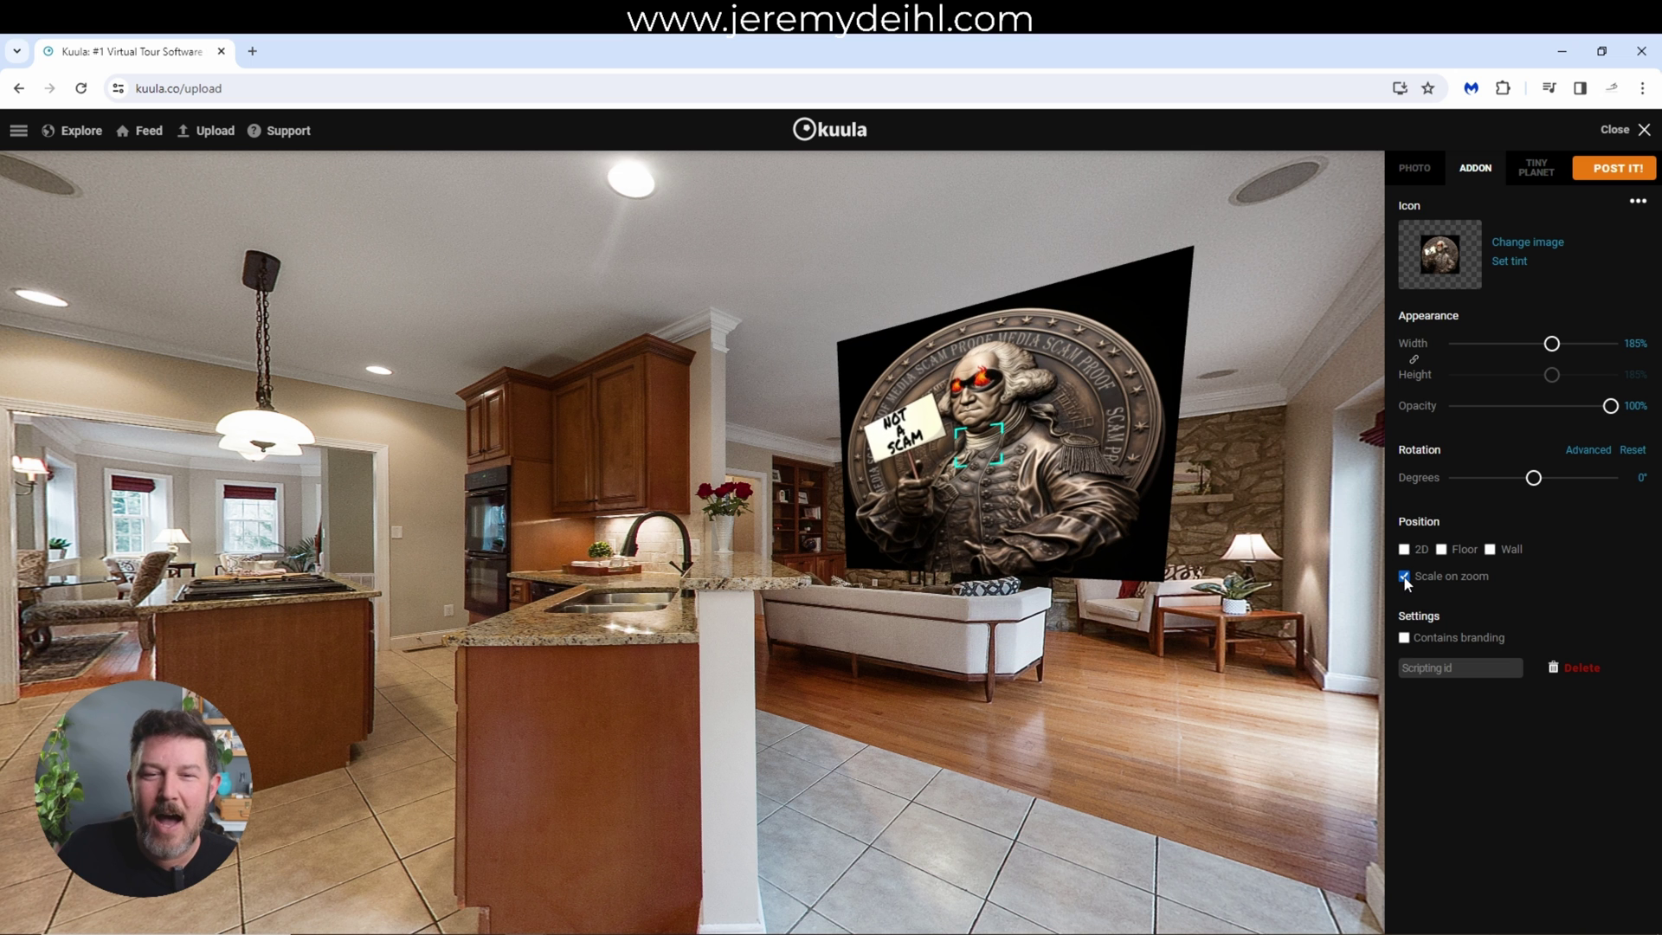
left_click(1404, 576)
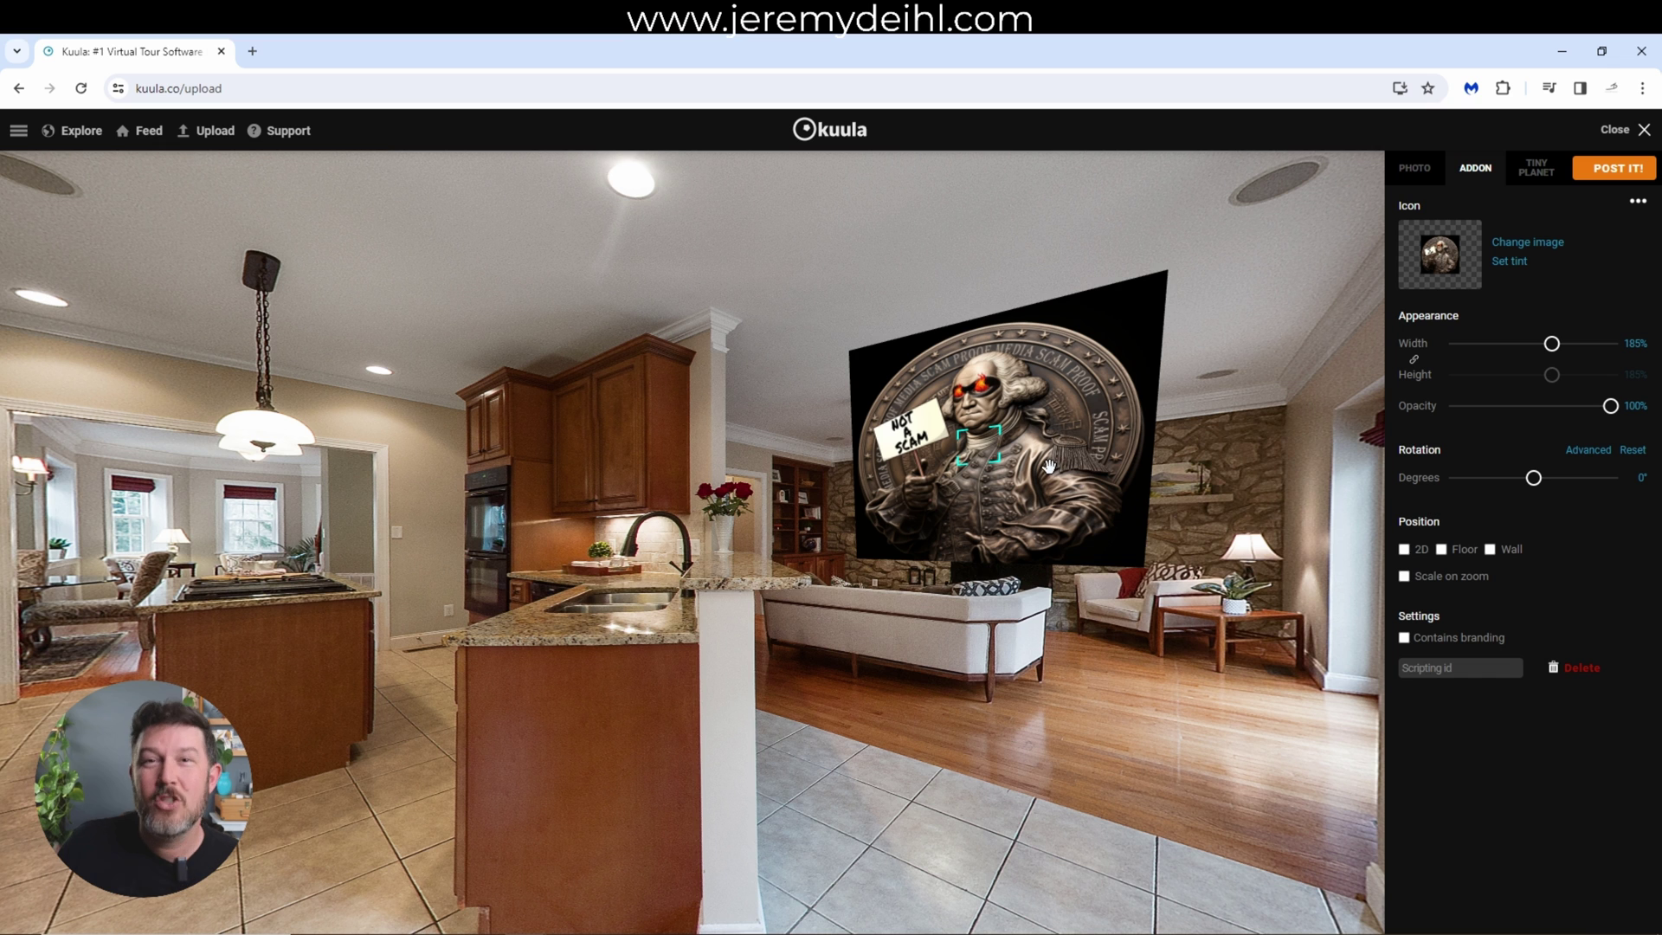
Test moving the image addon around the living room and delete it from the panorama.
left_click_drag(1015, 468, 1023, 550)
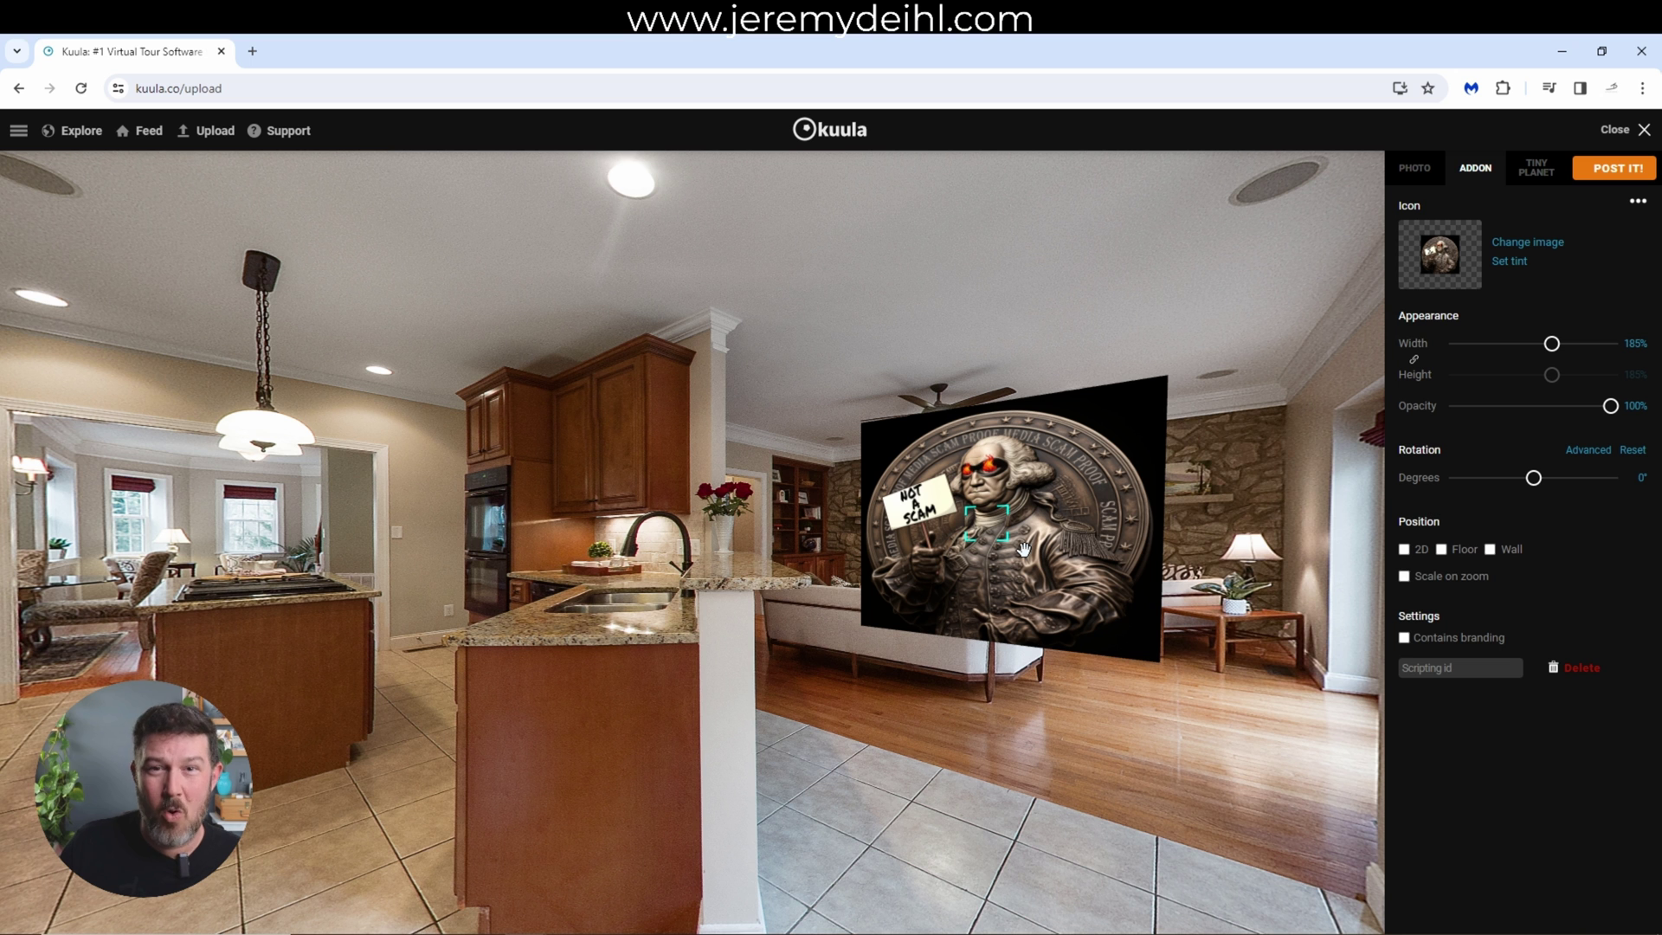
left_click_drag(1023, 551, 1120, 500)
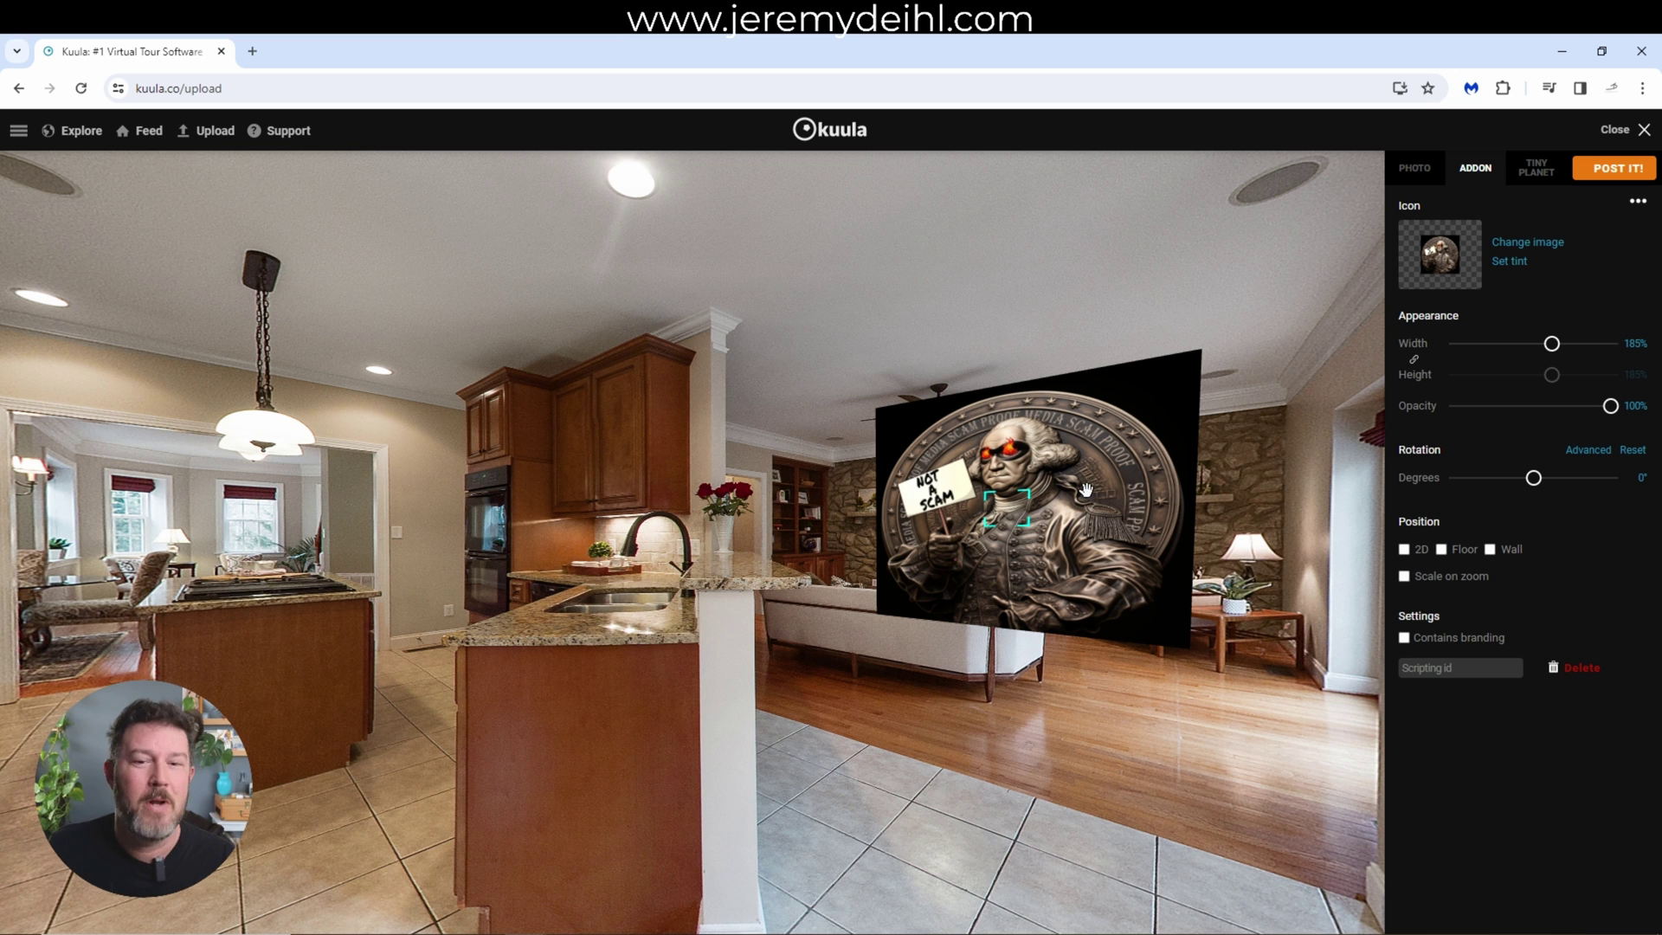
left_click_drag(1088, 490, 1036, 460)
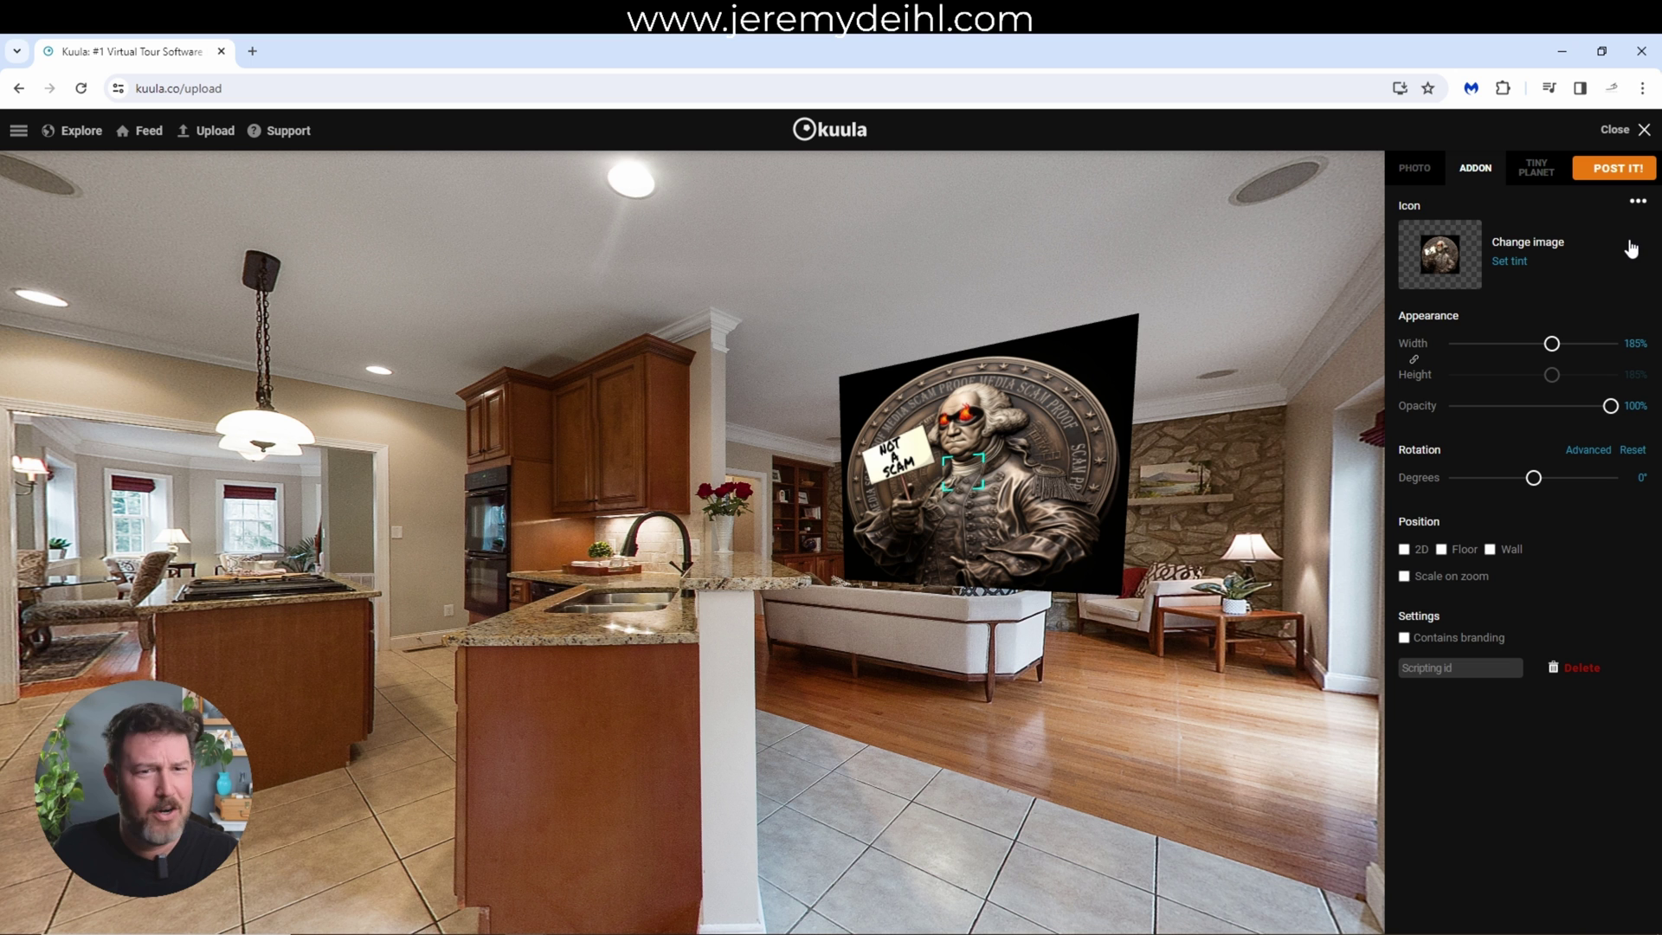
left_click(1556, 671)
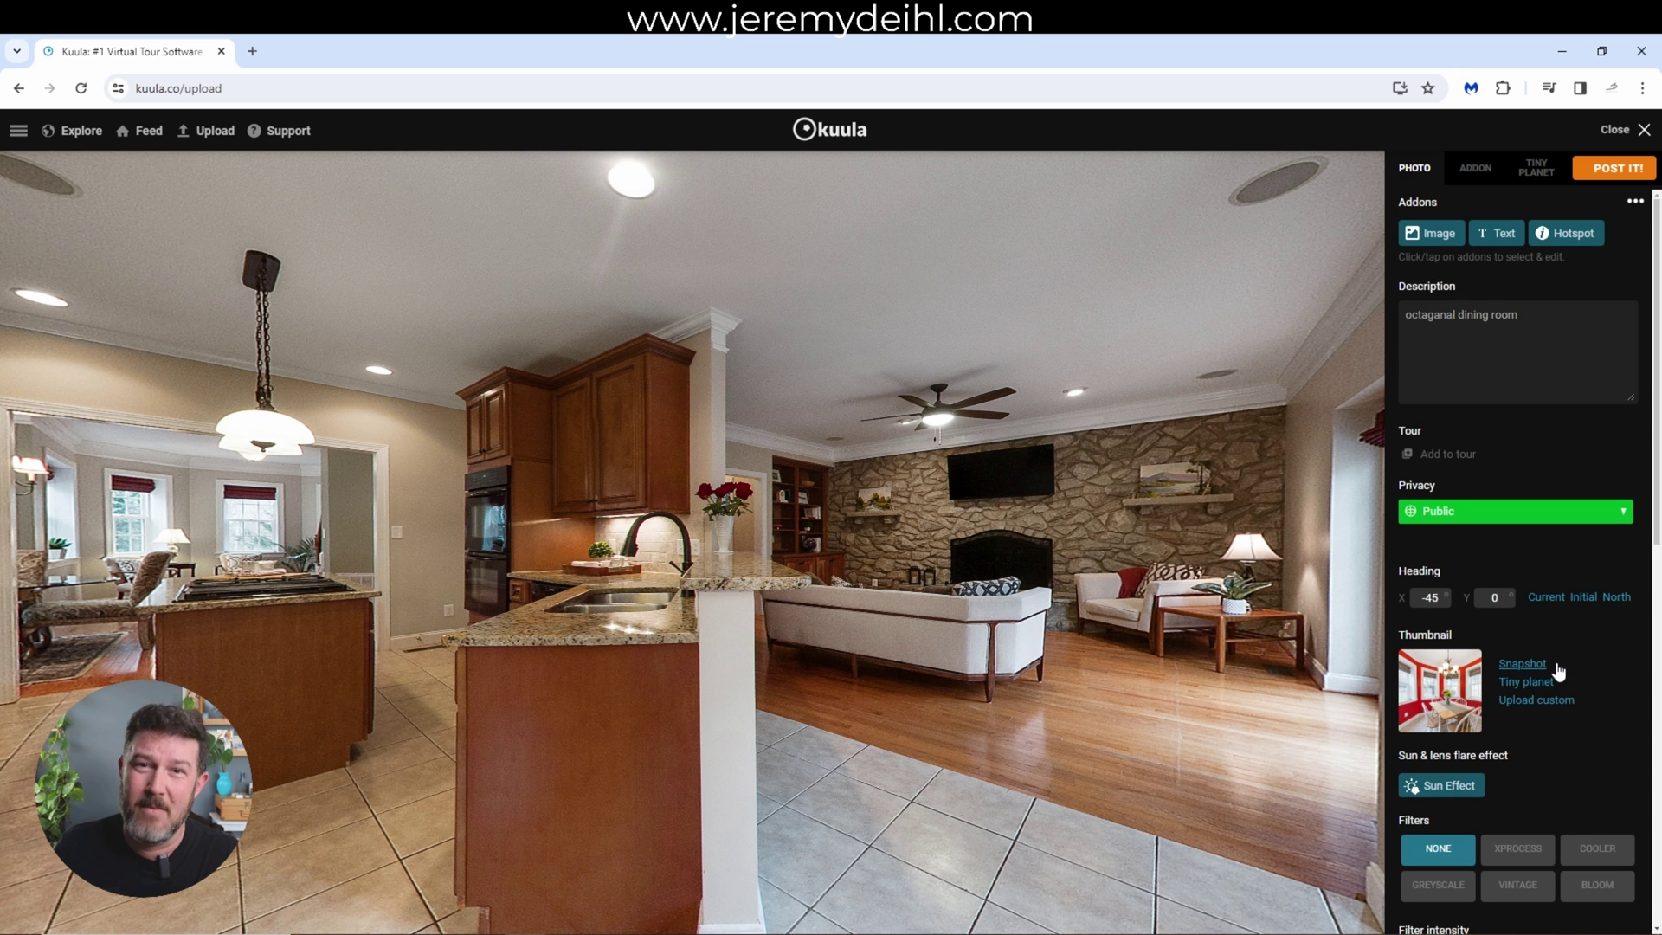
Add a text label to the panorama and place it on the front of the kitchen island.
left_click_drag(855, 512, 963, 540)
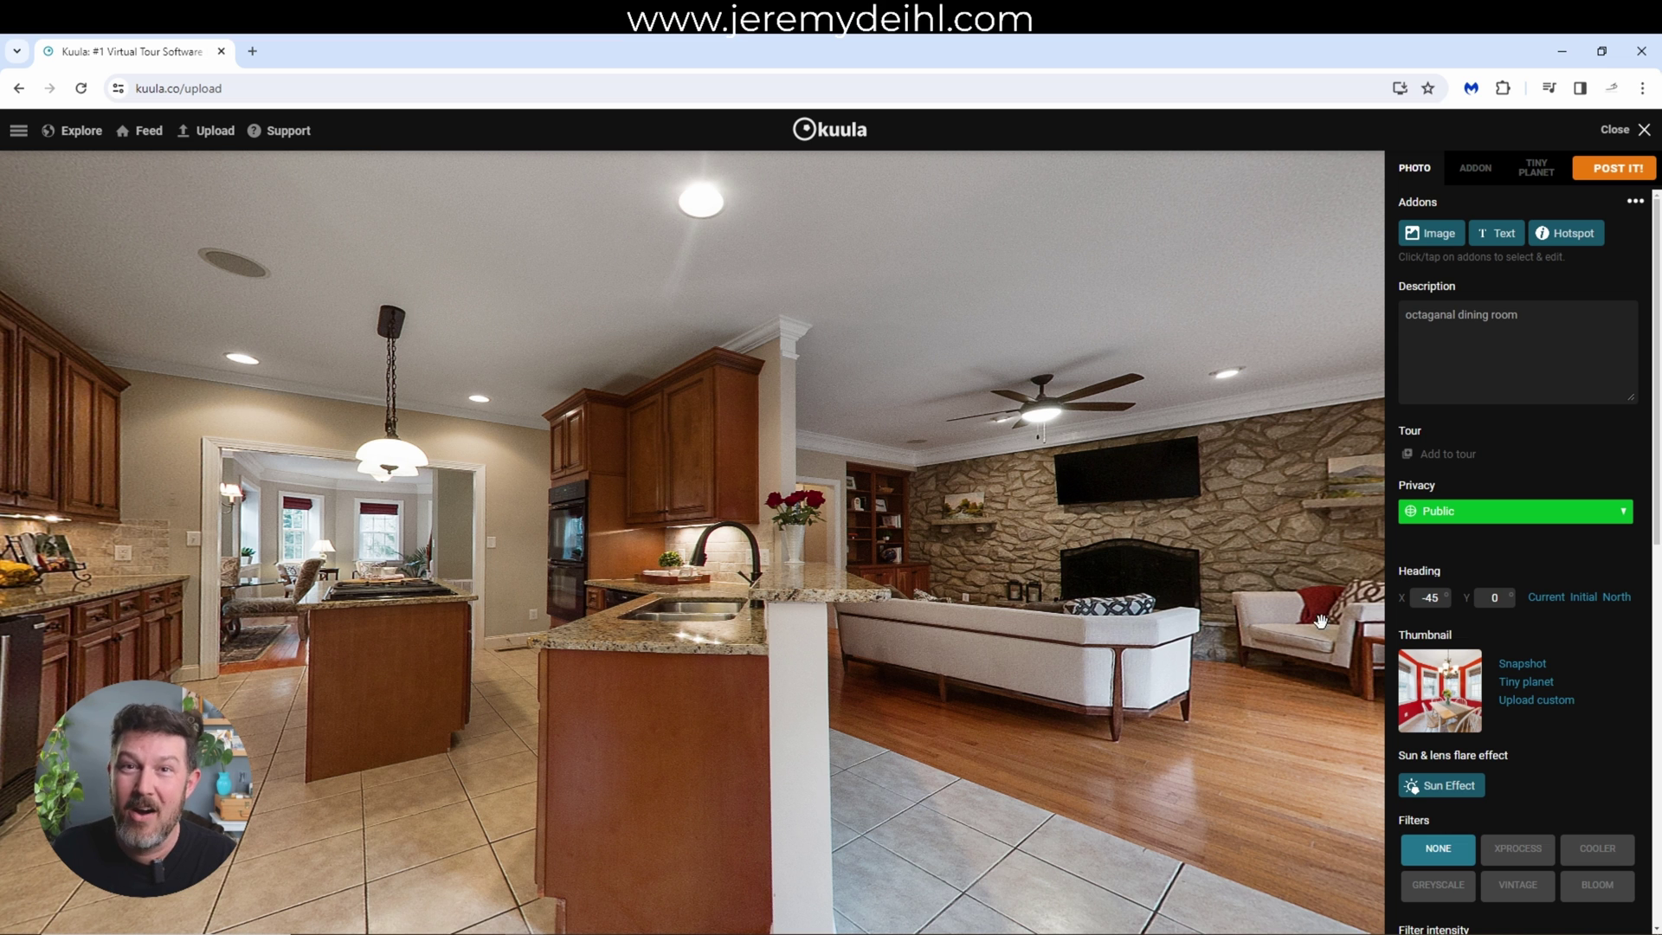
left_click(1497, 232)
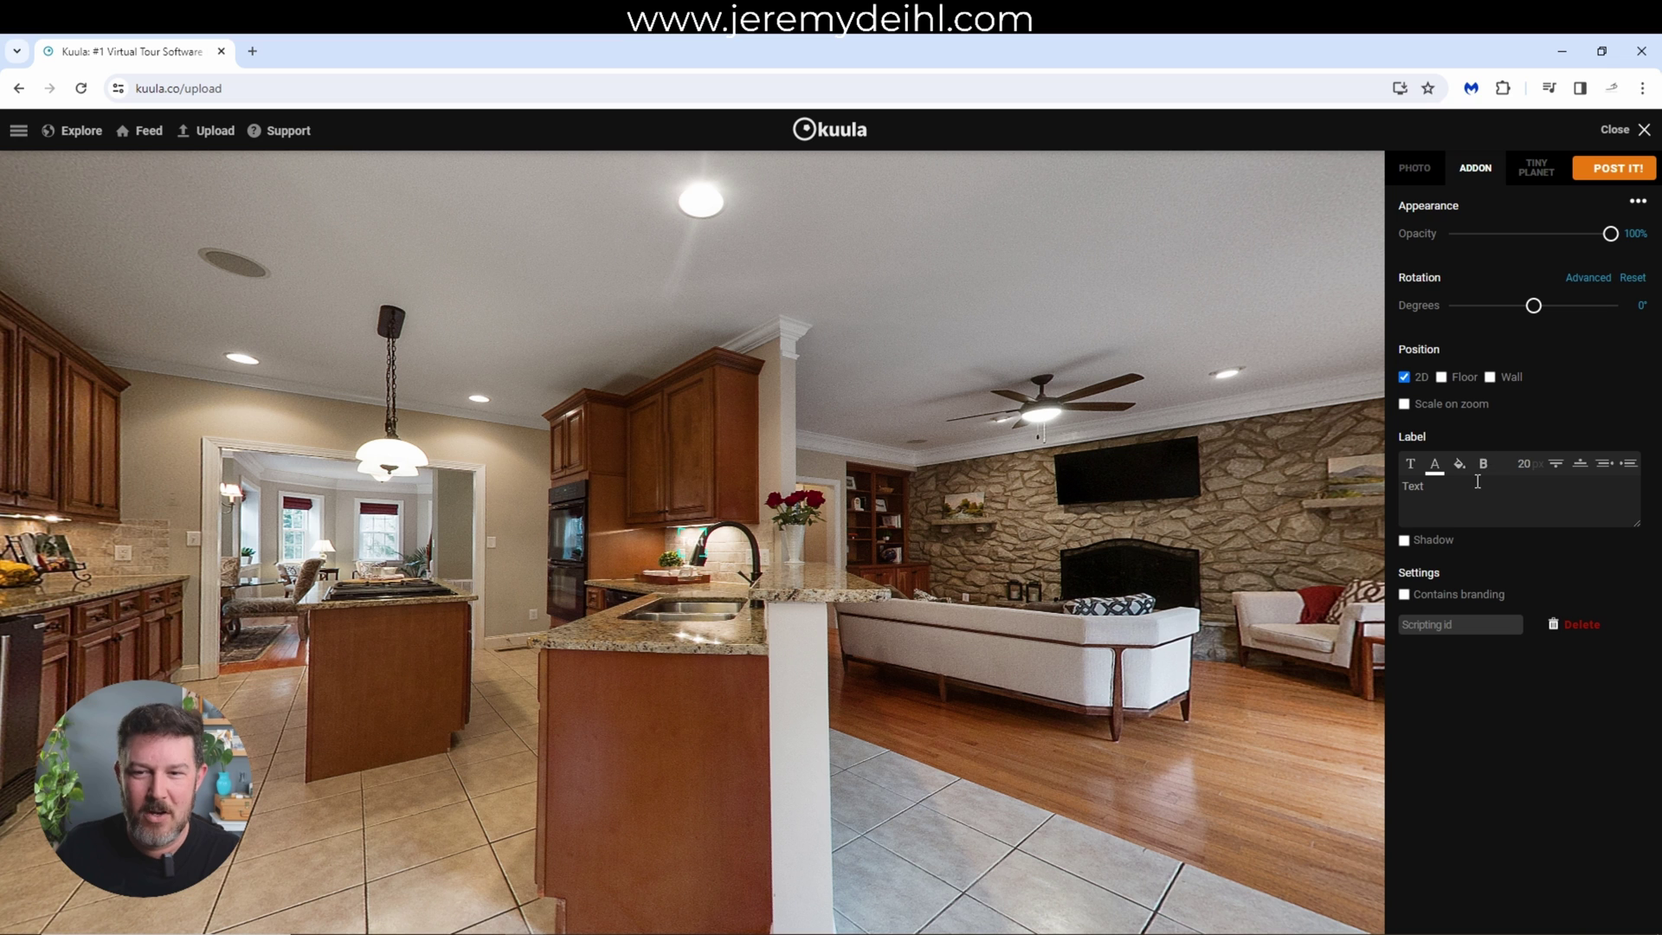
left_click_drag(1429, 486, 1364, 490)
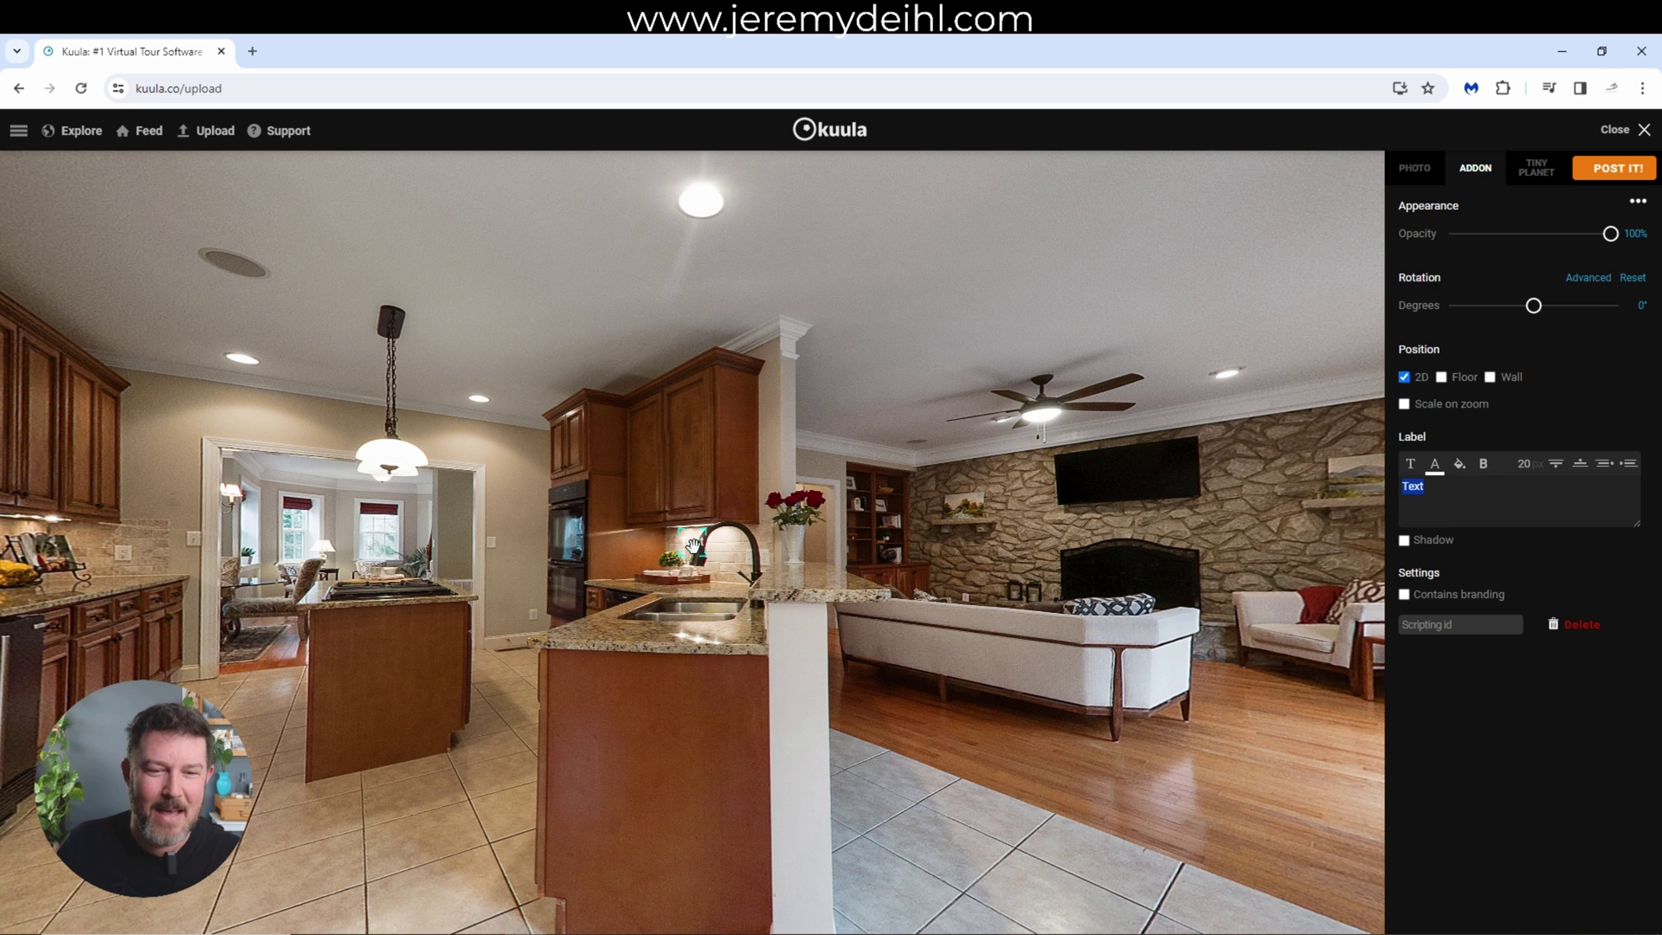
left_click_drag(695, 543, 548, 508)
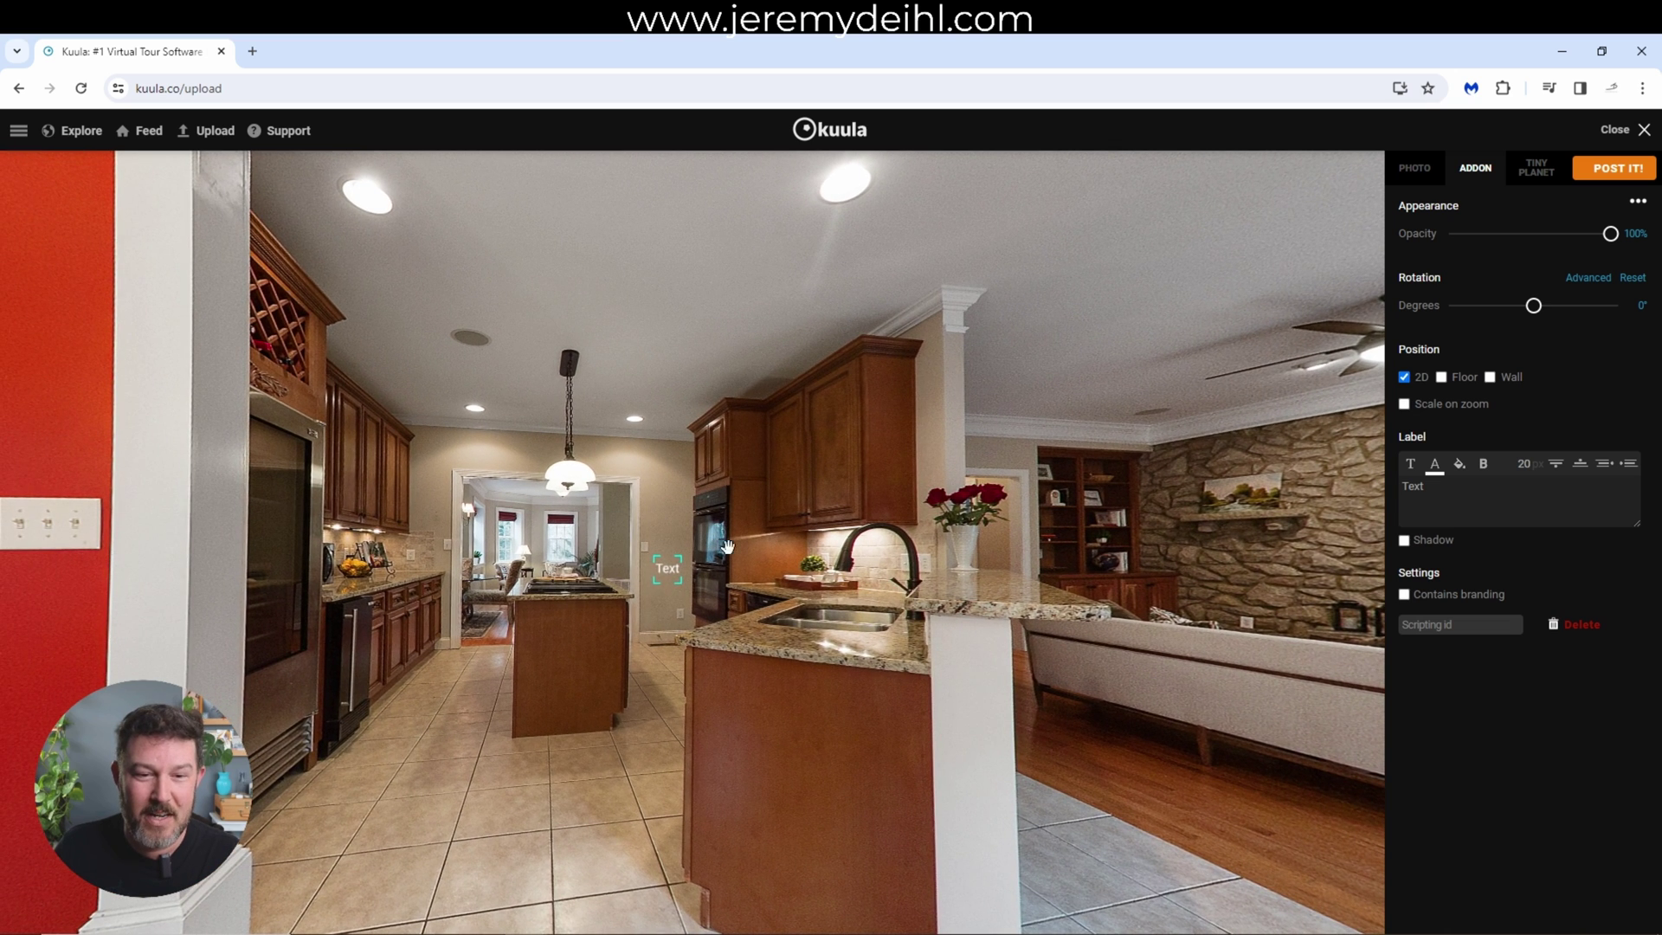
left_click_drag(666, 568, 562, 608)
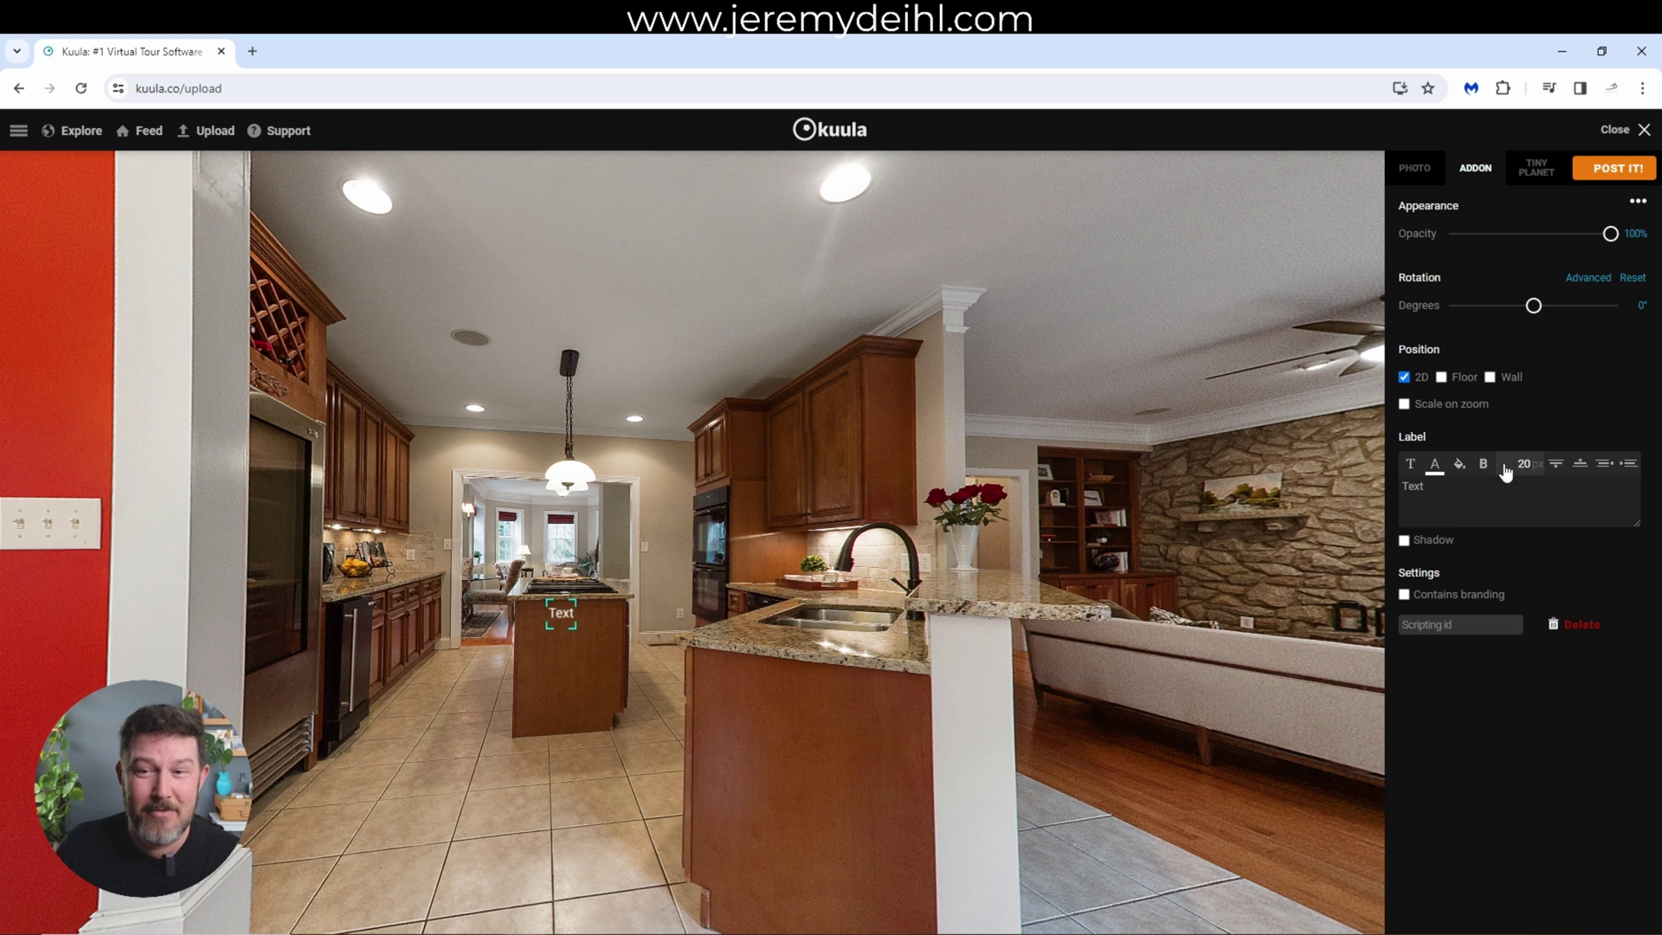
Set the kitchen island label's text to "pot filler" and check it from another viewing angle.
left_click_drag(1472, 485, 1356, 496)
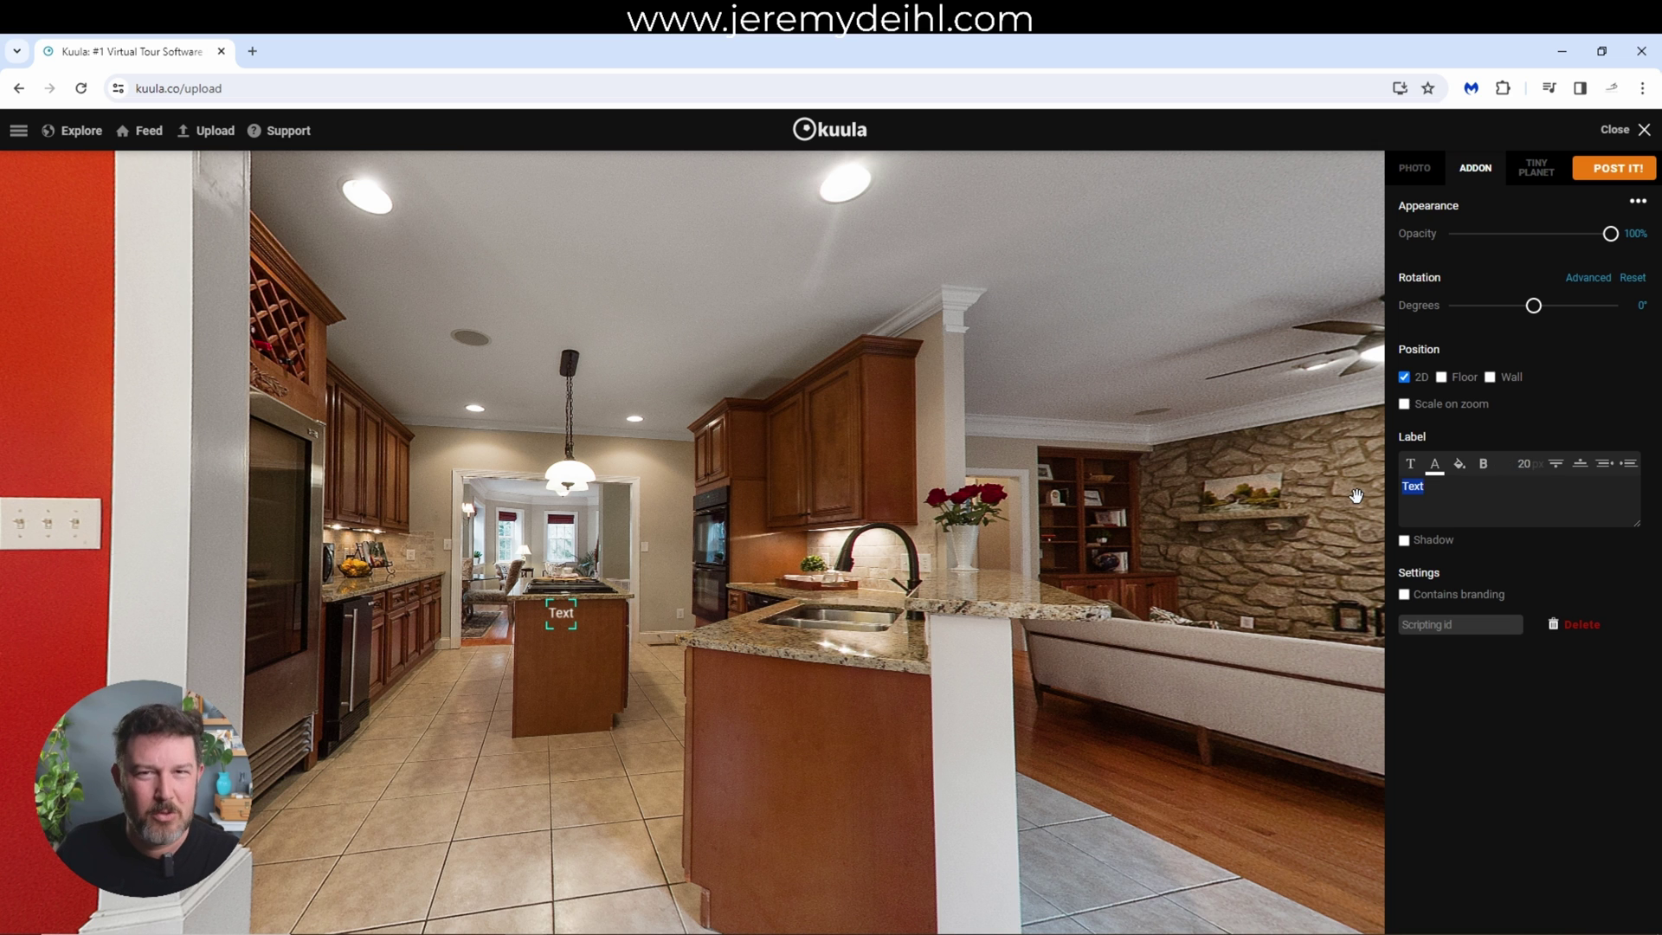
type("pot filler")
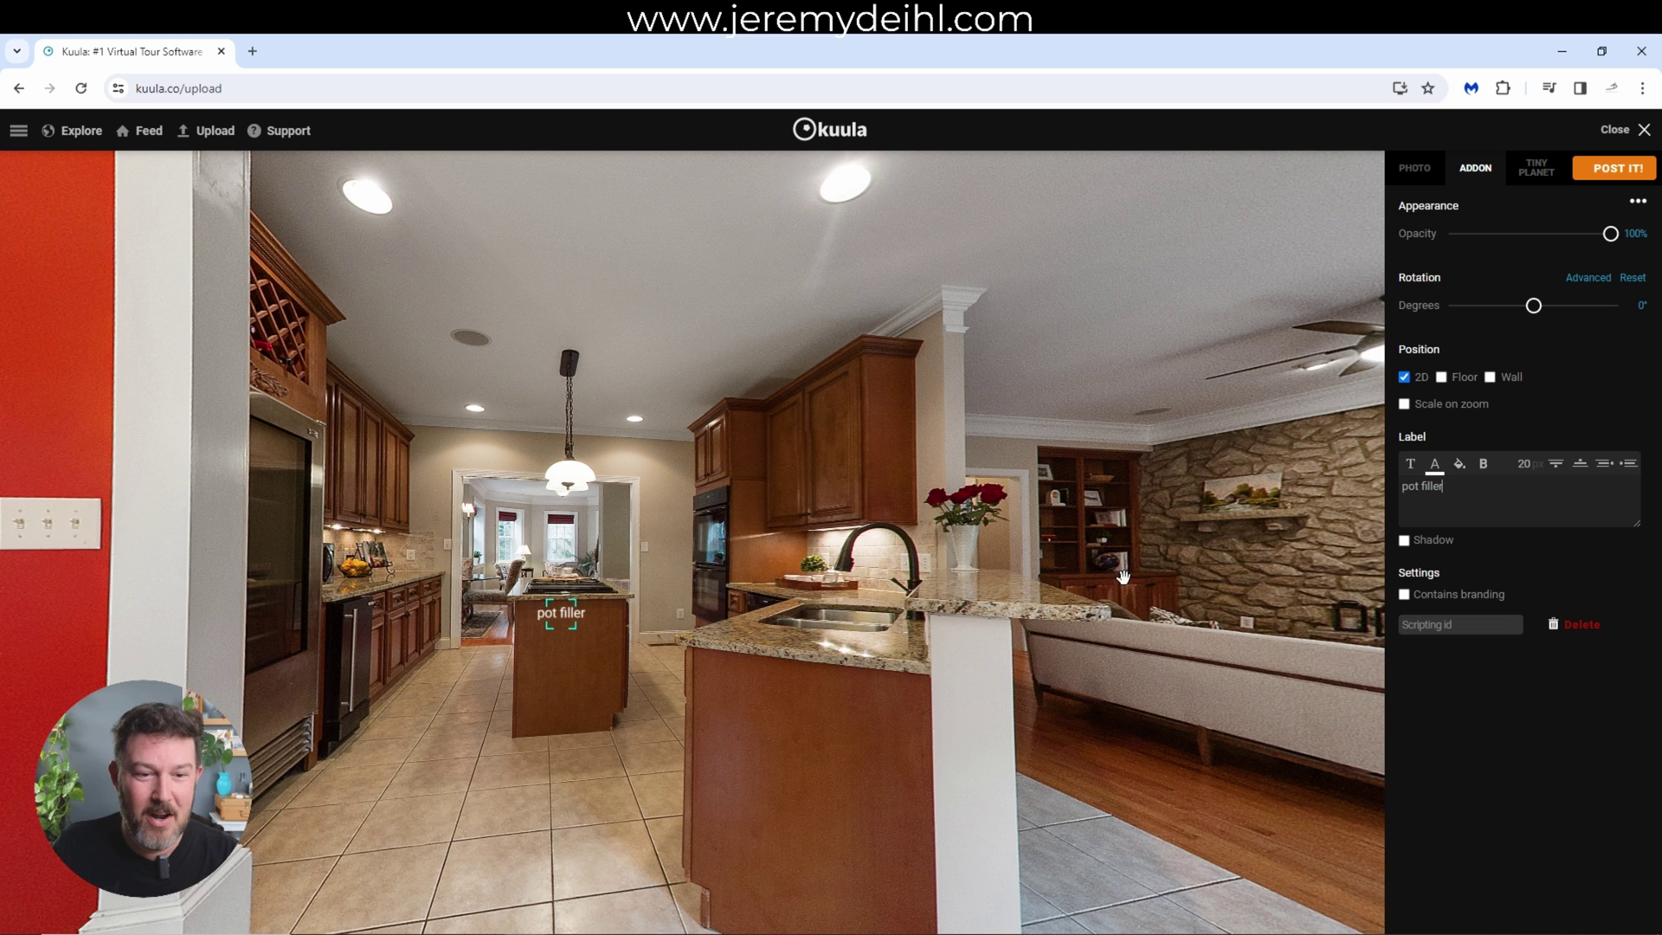
left_click_drag(563, 648, 1046, 591)
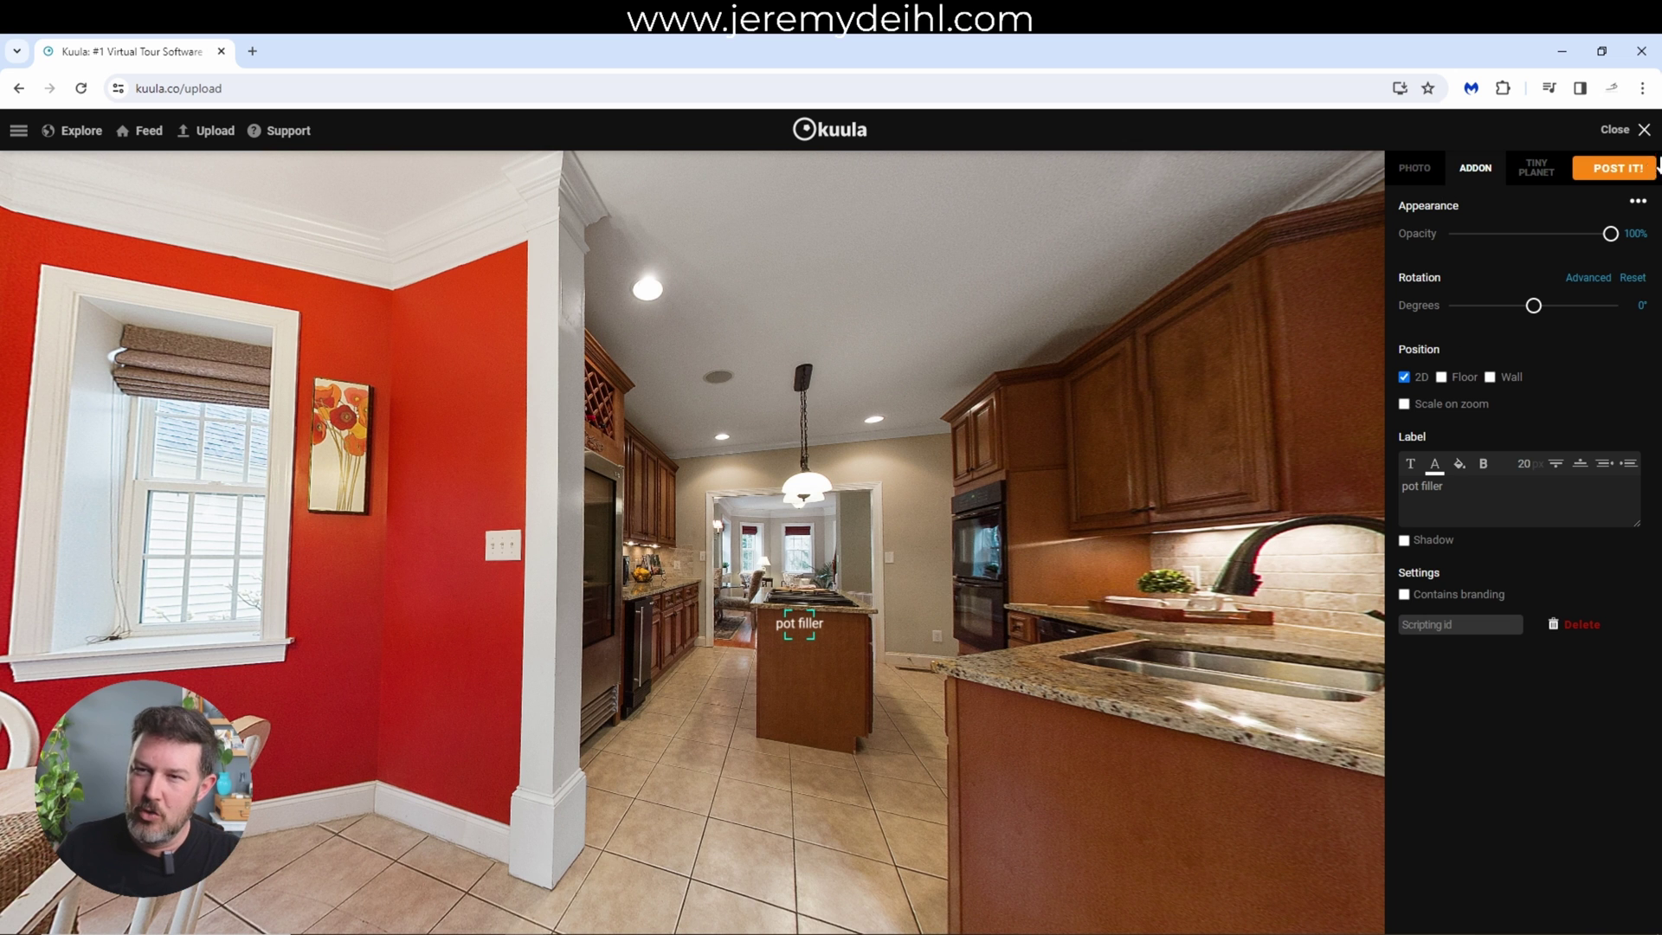
Keep the photo instead of discarding it and delete the "pot filler" label from the kitchen island.
left_click(1642, 138)
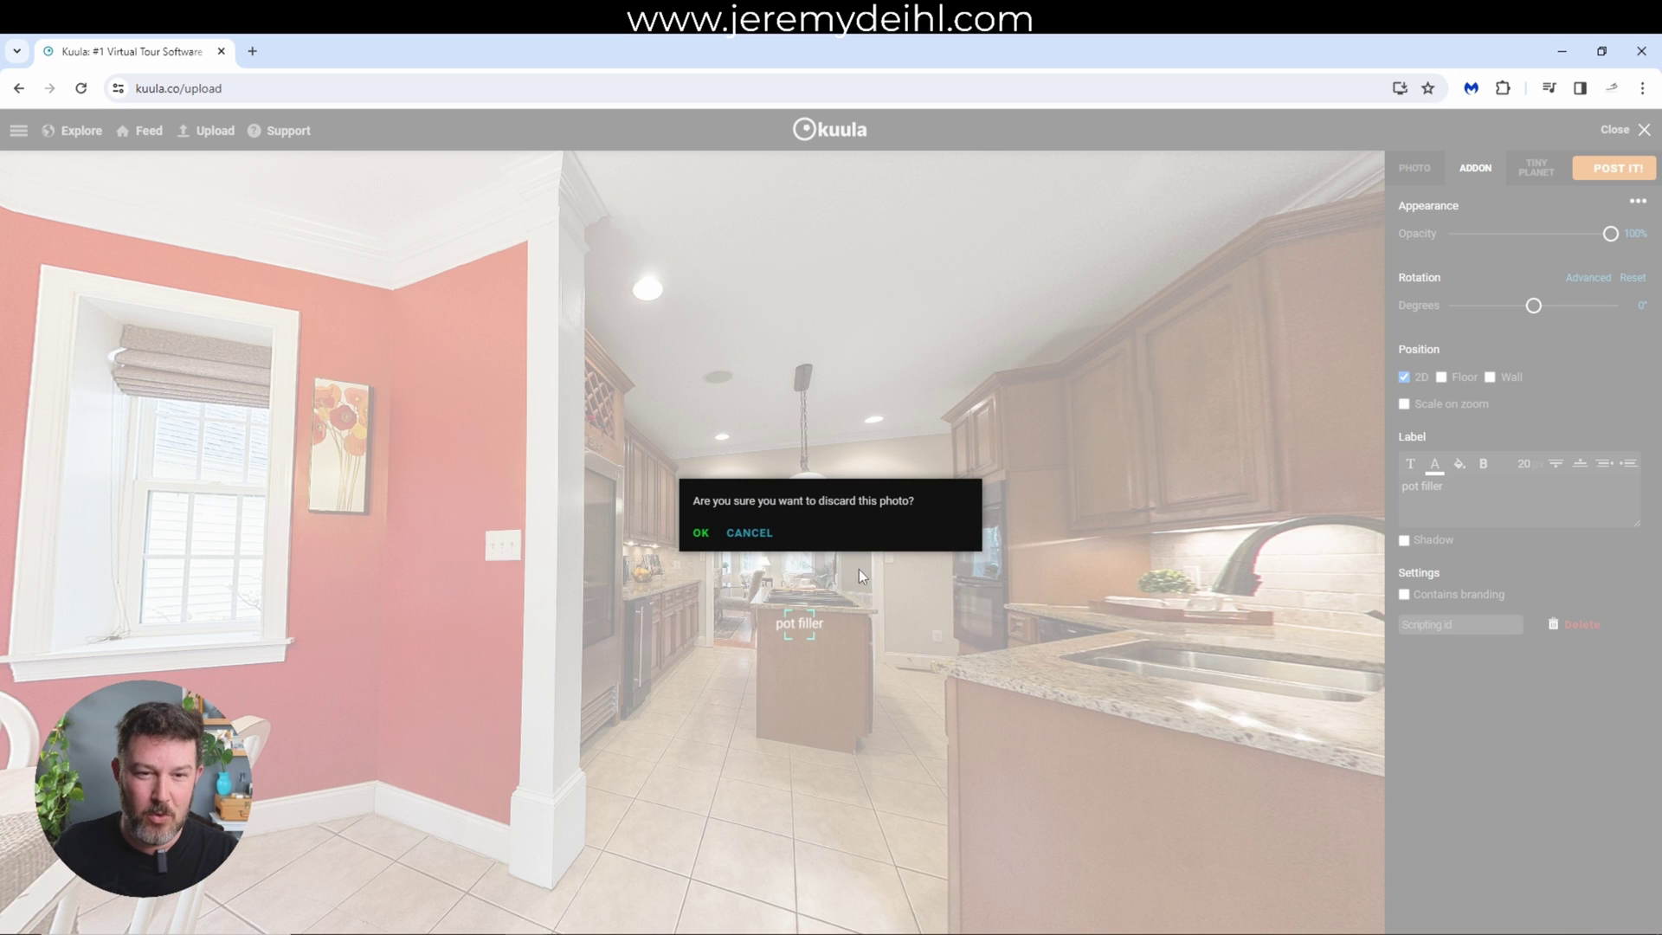
left_click(749, 539)
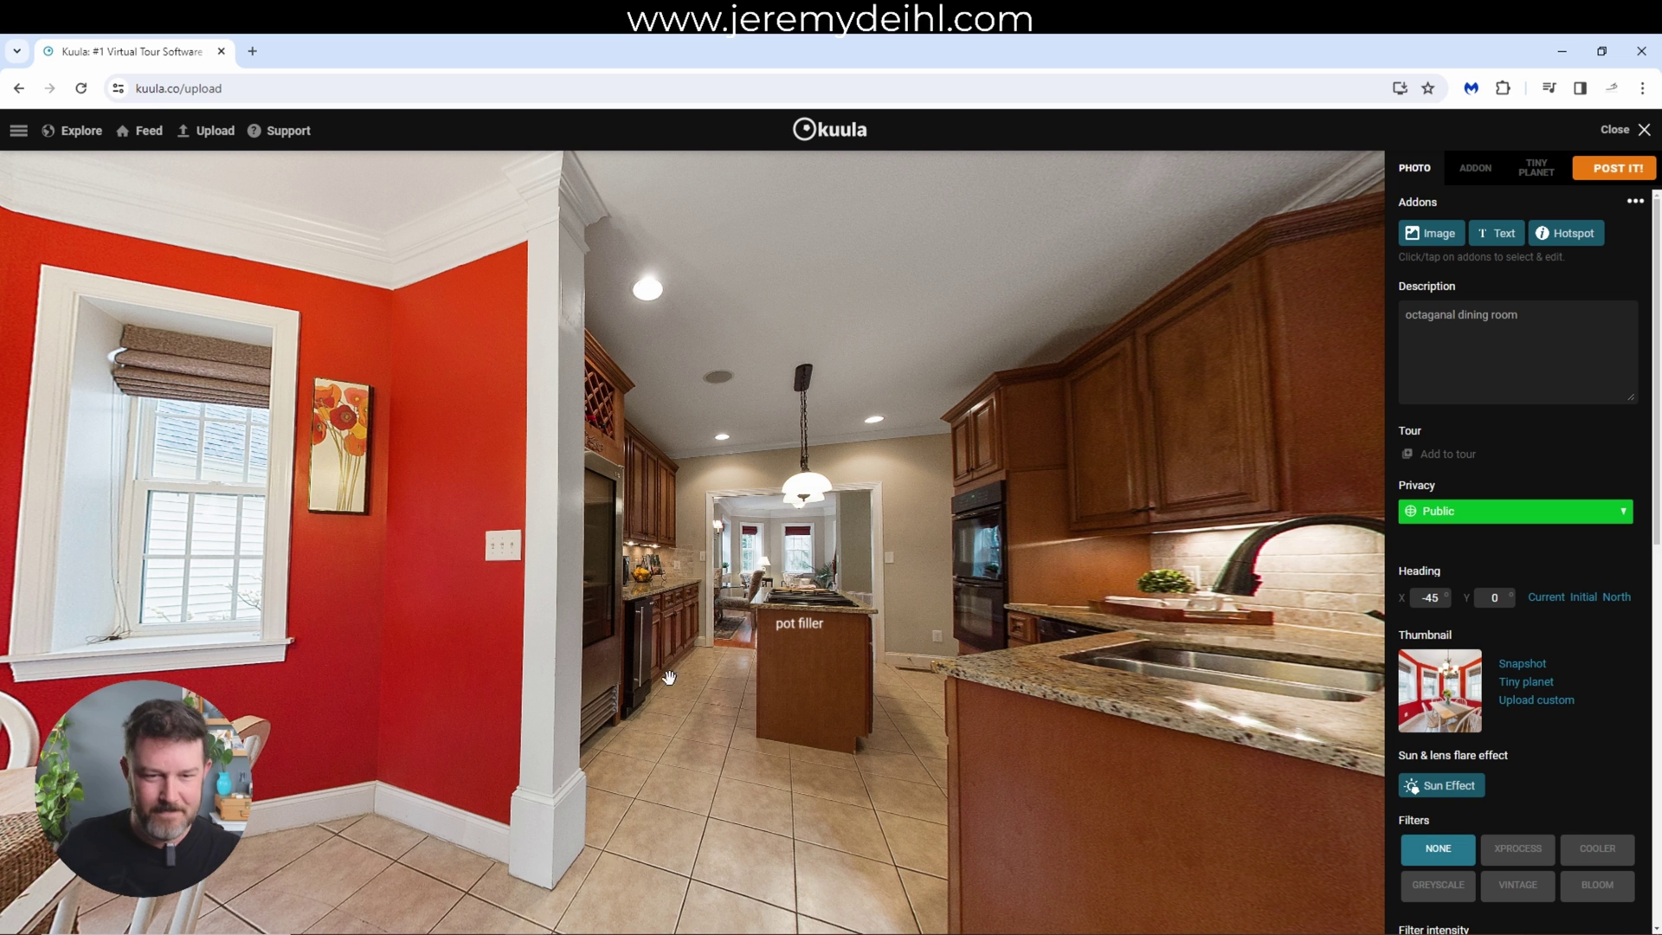
left_click(789, 625)
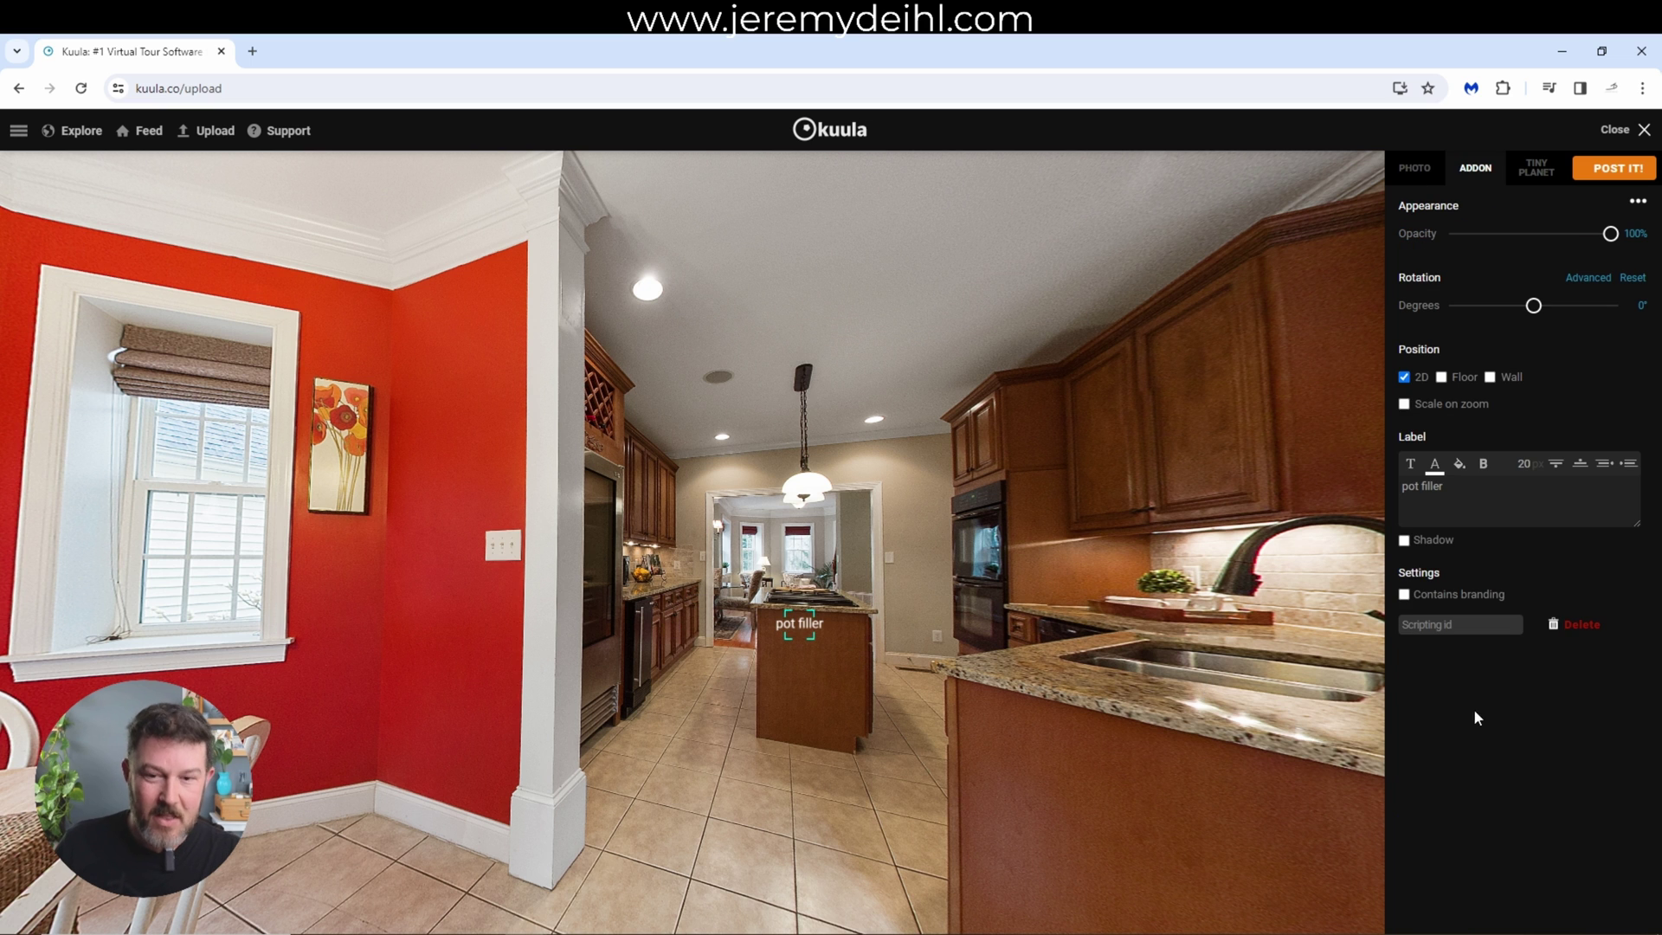
left_click(1570, 628)
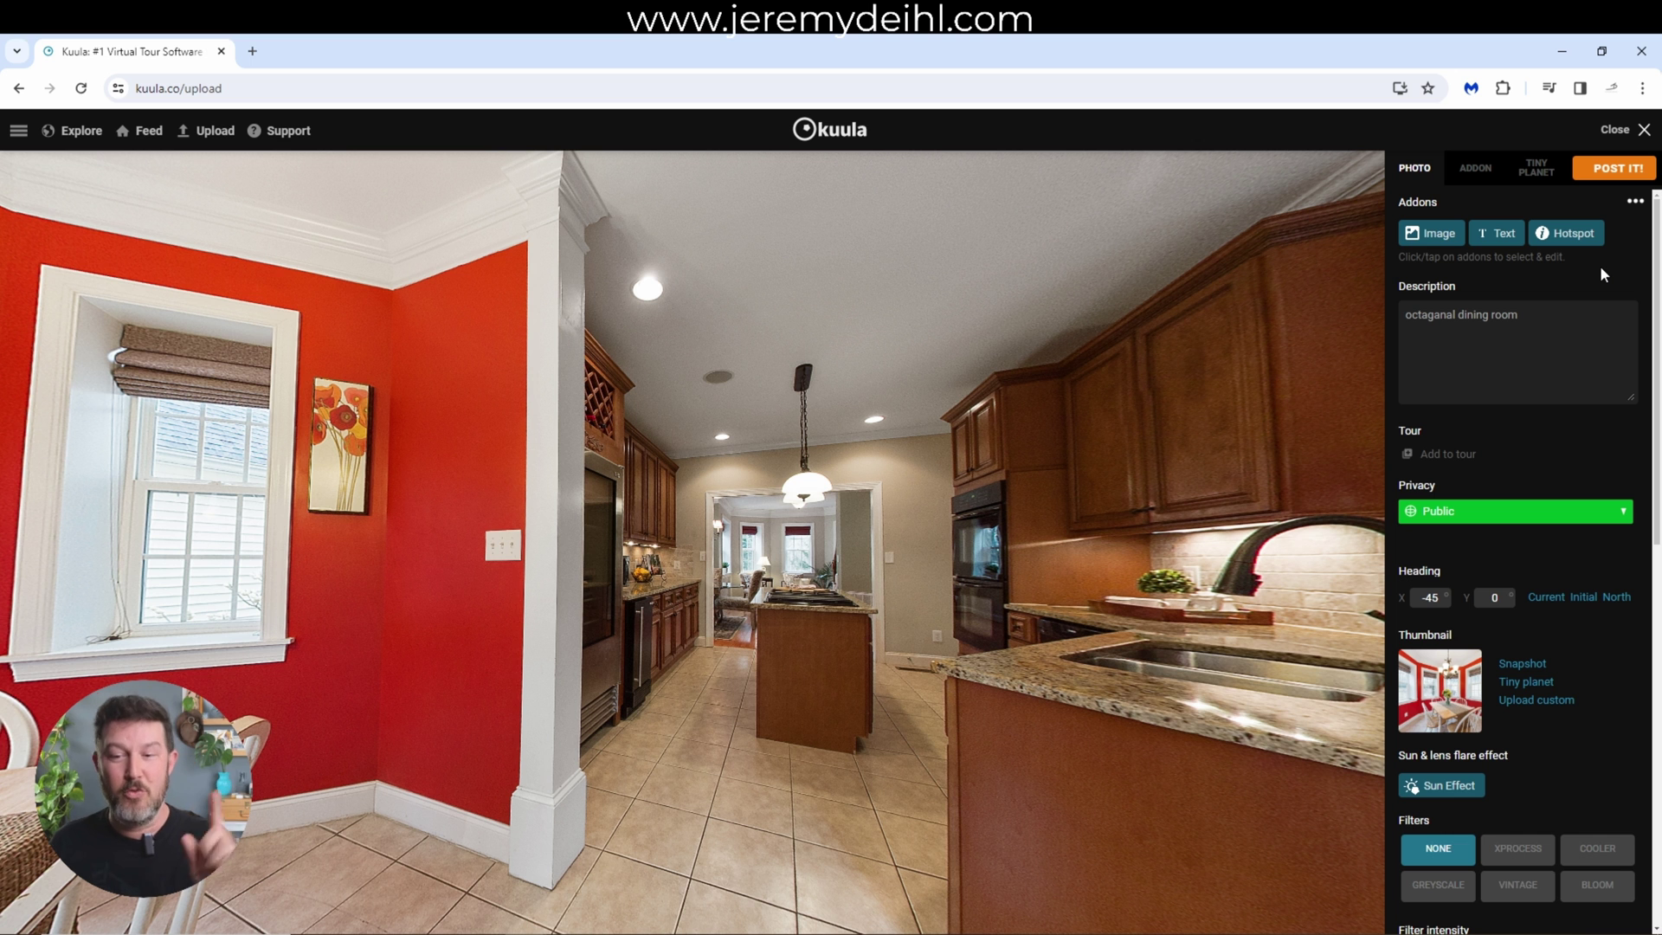
scroll(1532, 635, "down", 4)
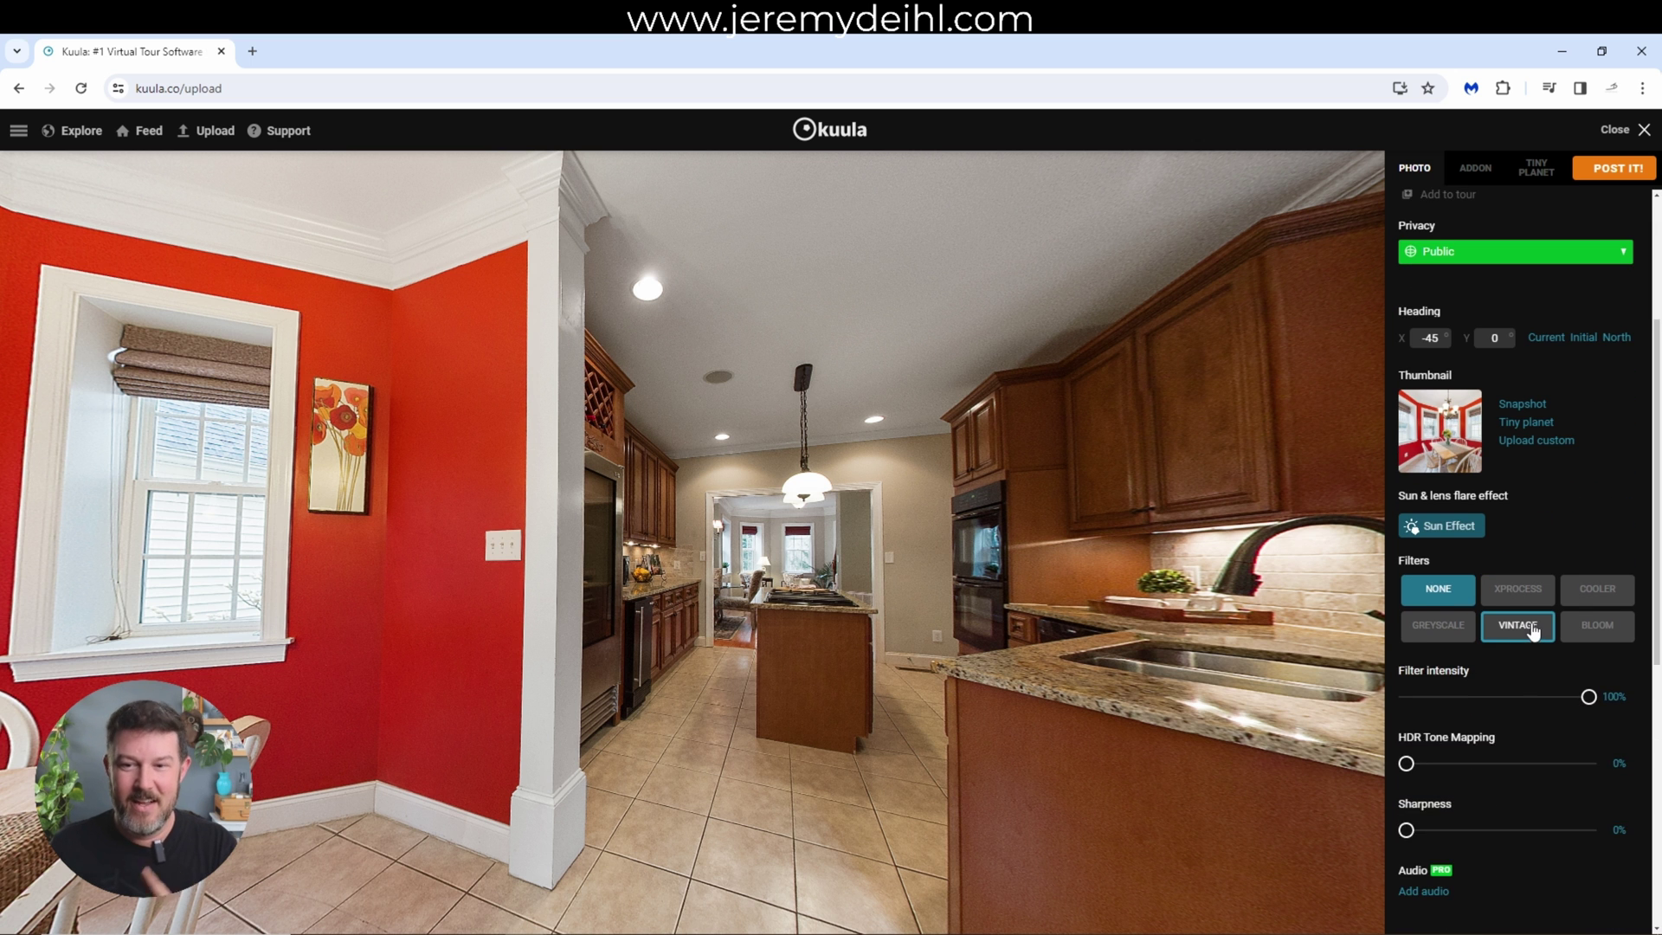
Try the Greyscale filter on the panorama and lower its intensity to 9%.
left_click_drag(1116, 532, 989, 534)
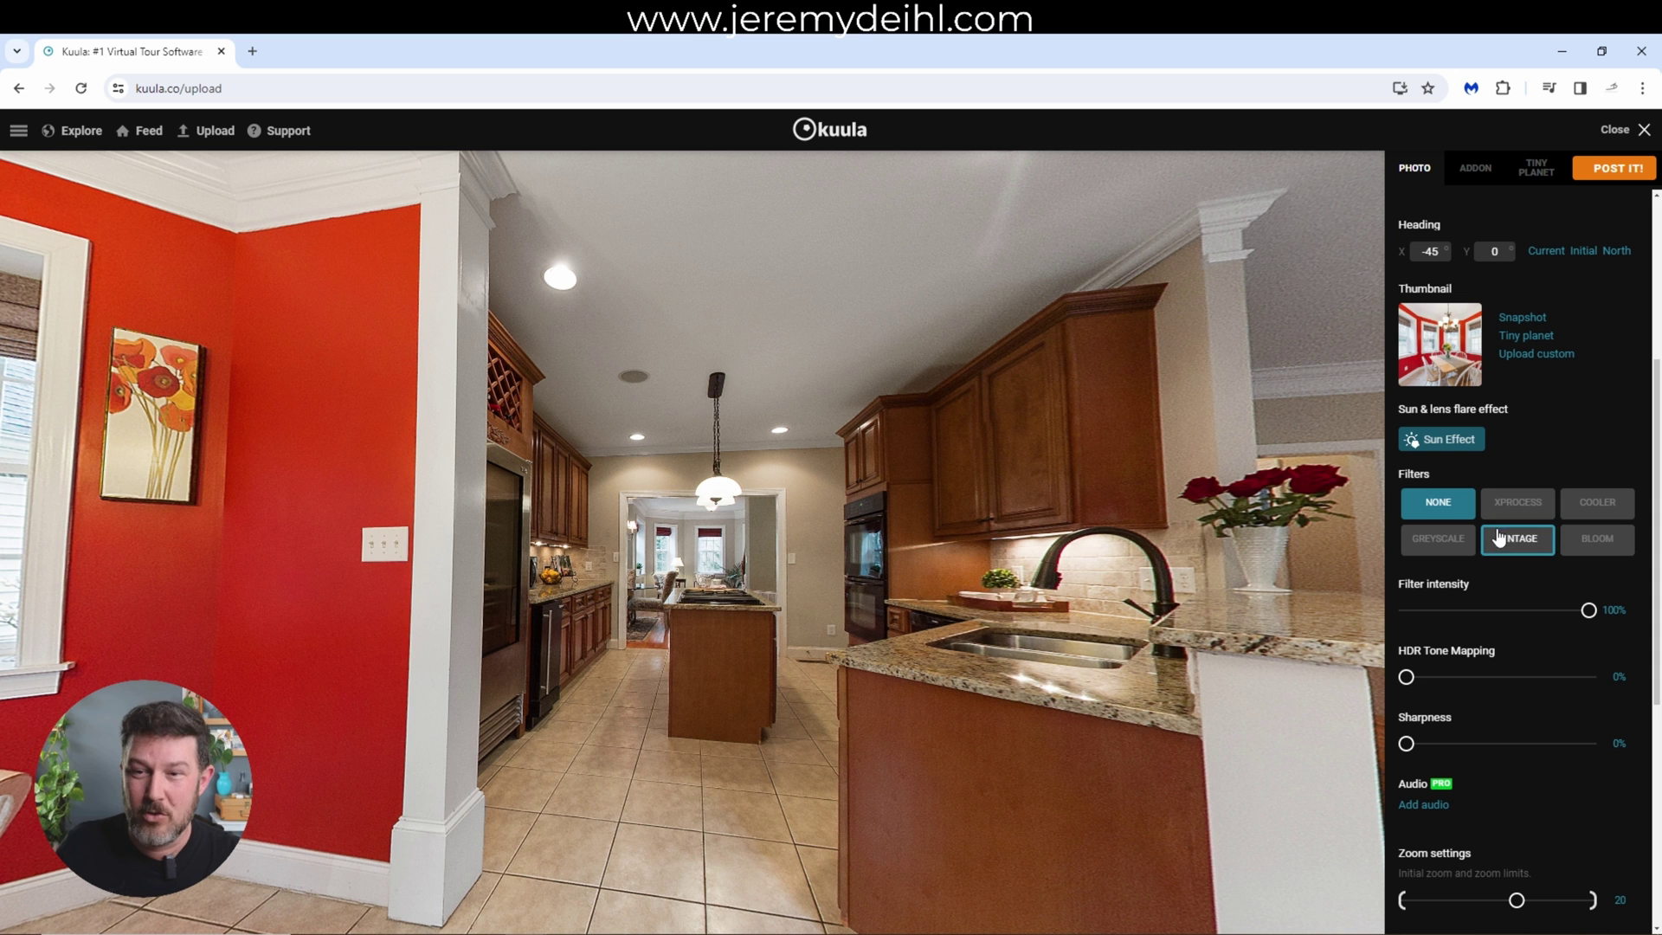
left_click(1444, 541)
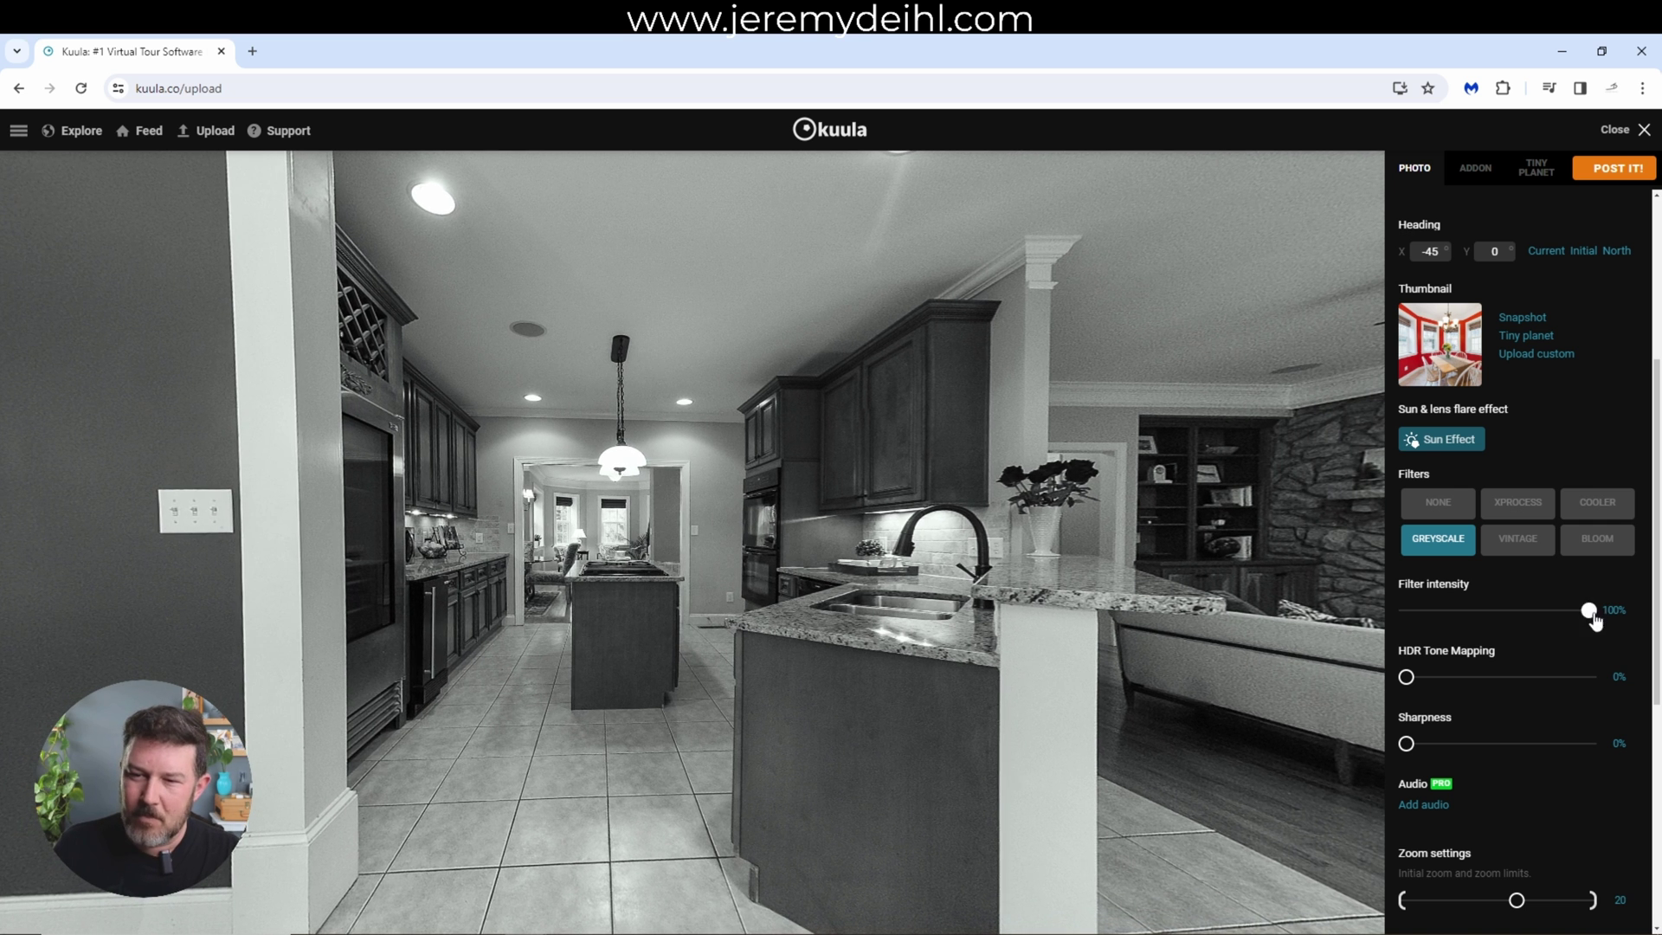
left_click_drag(1589, 611, 1424, 618)
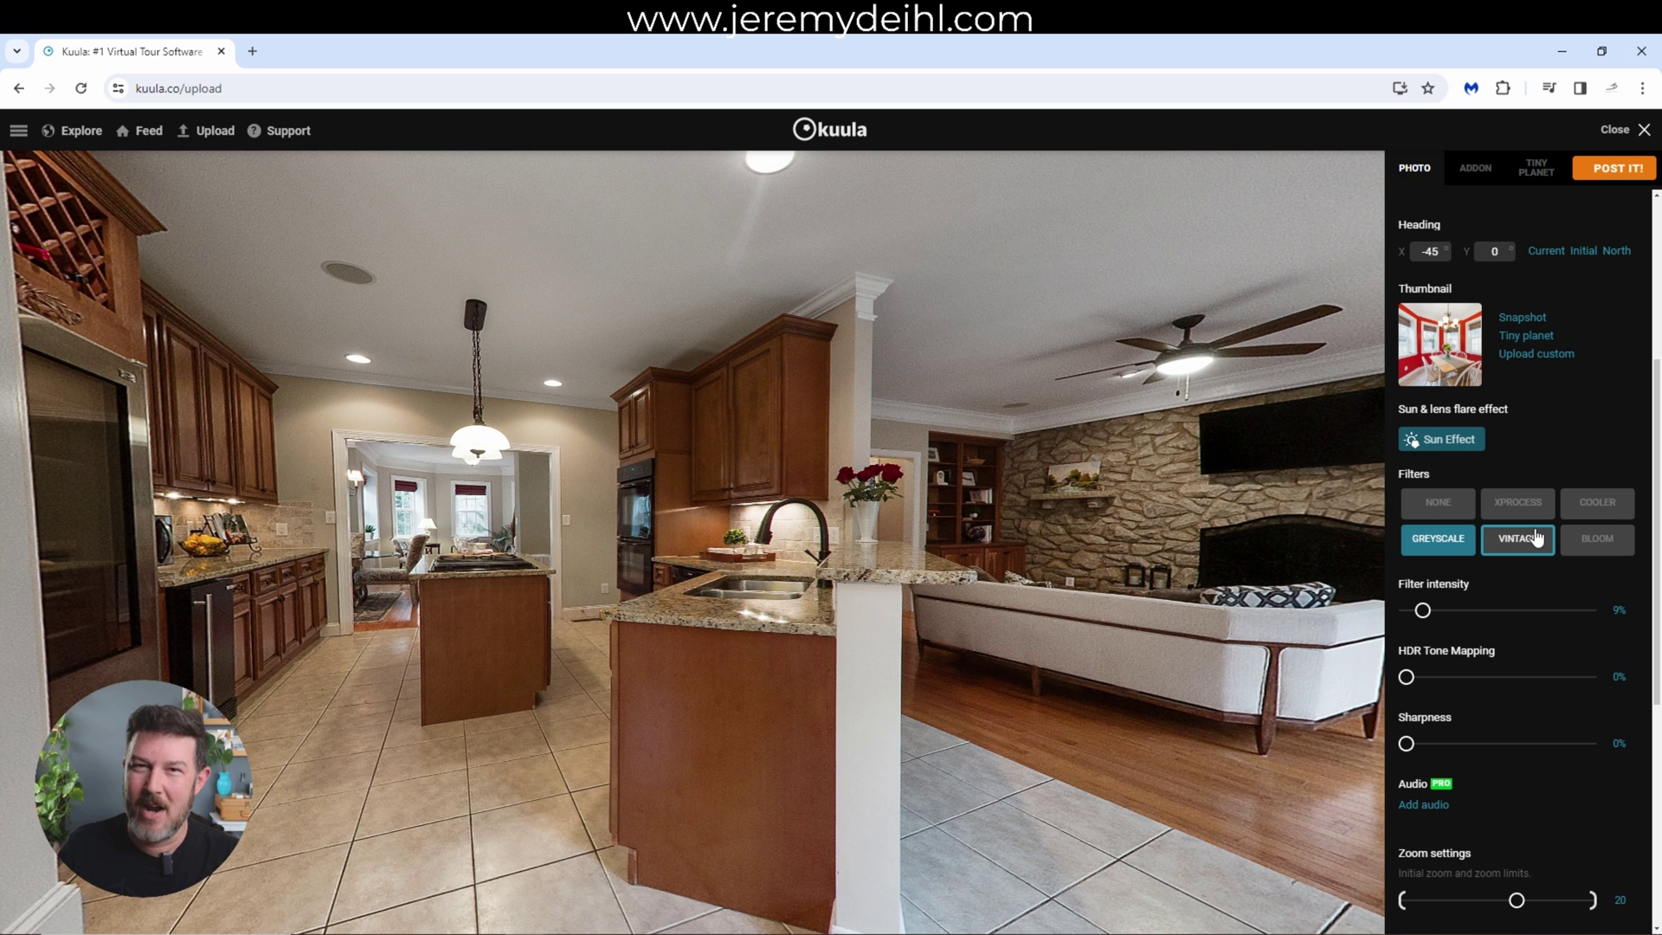
Try the Cooler filter on the kitchen and living room view and lower its intensity to 2%.
left_click(1599, 511)
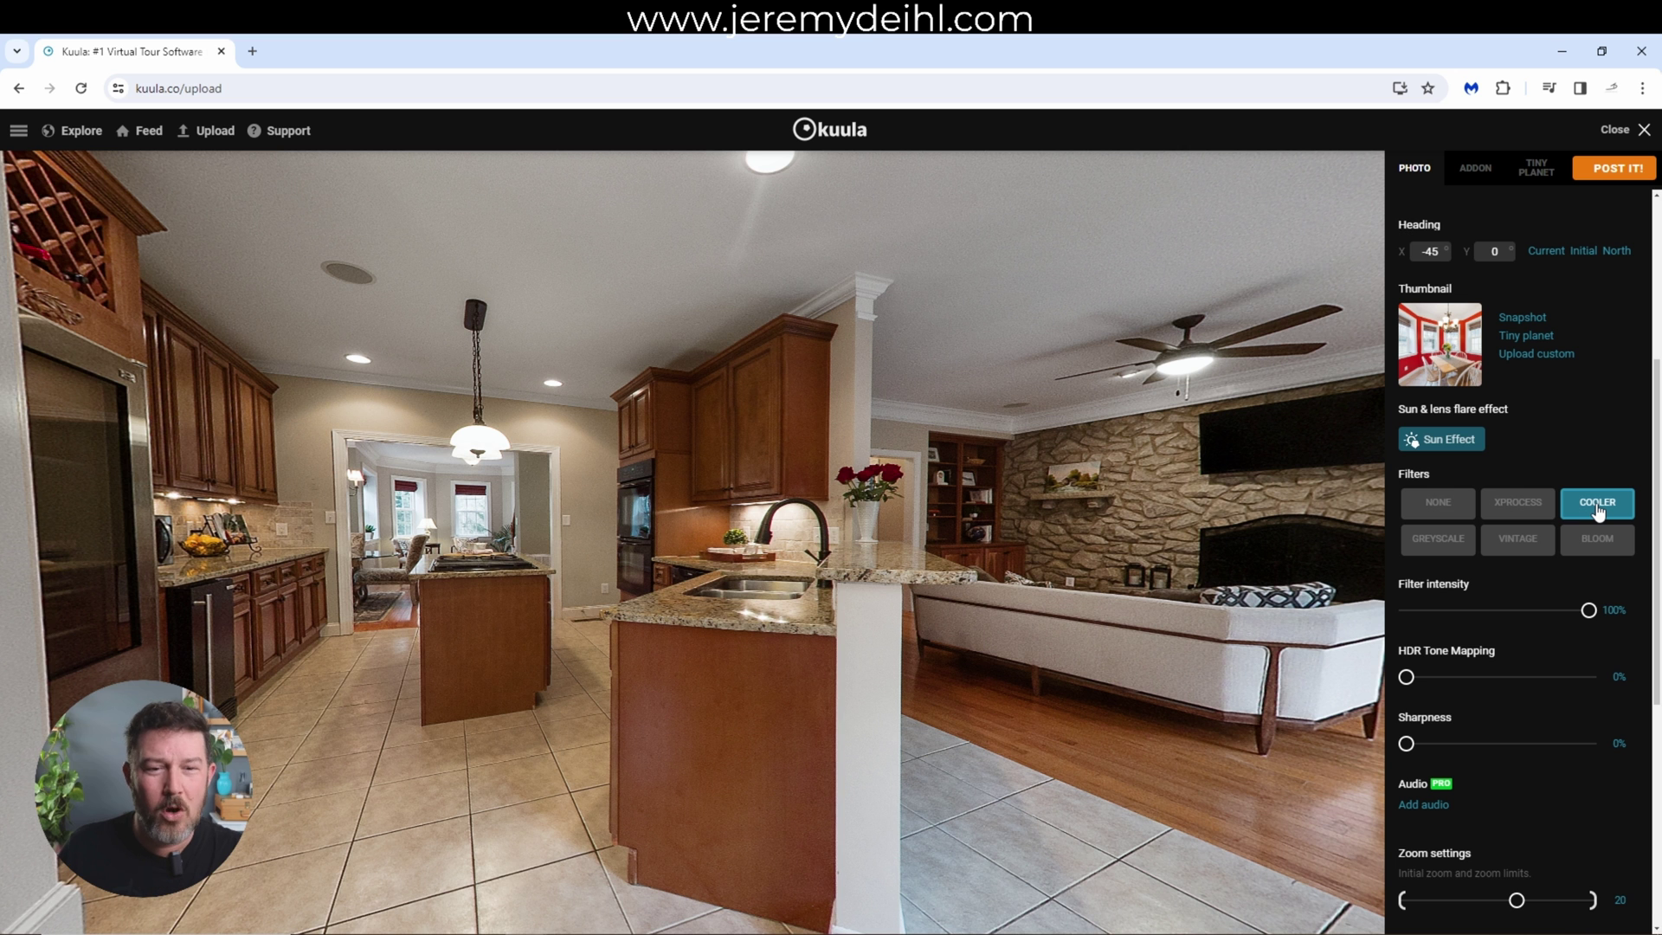
left_click_drag(1120, 389, 1055, 385)
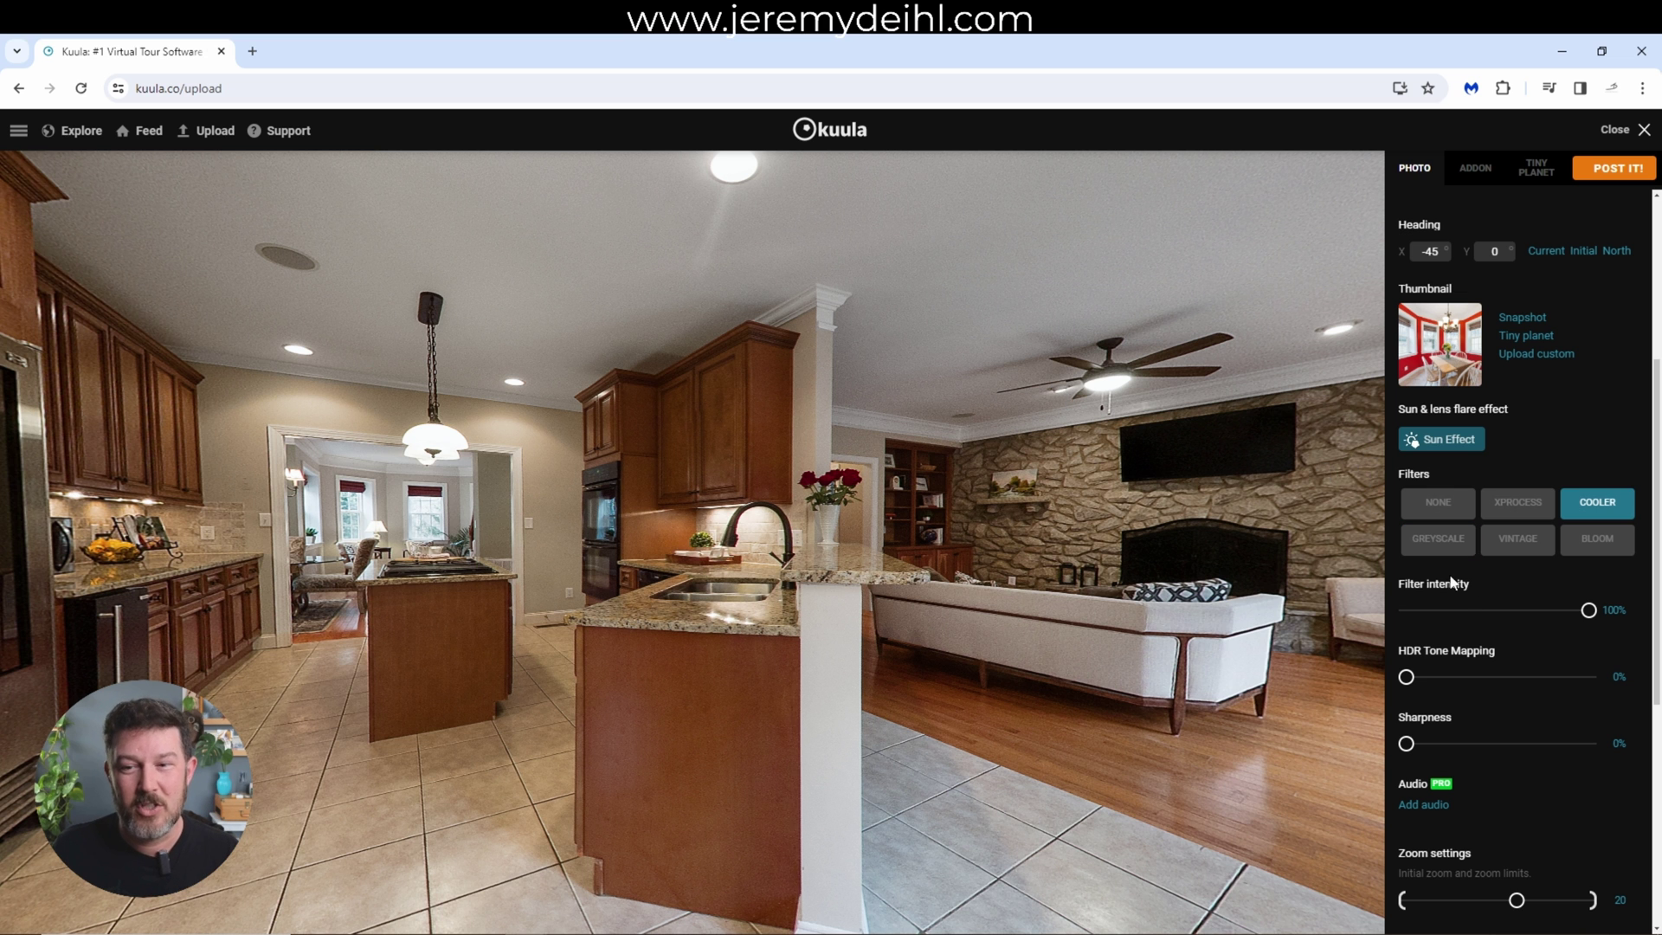
left_click_drag(1594, 620, 1416, 625)
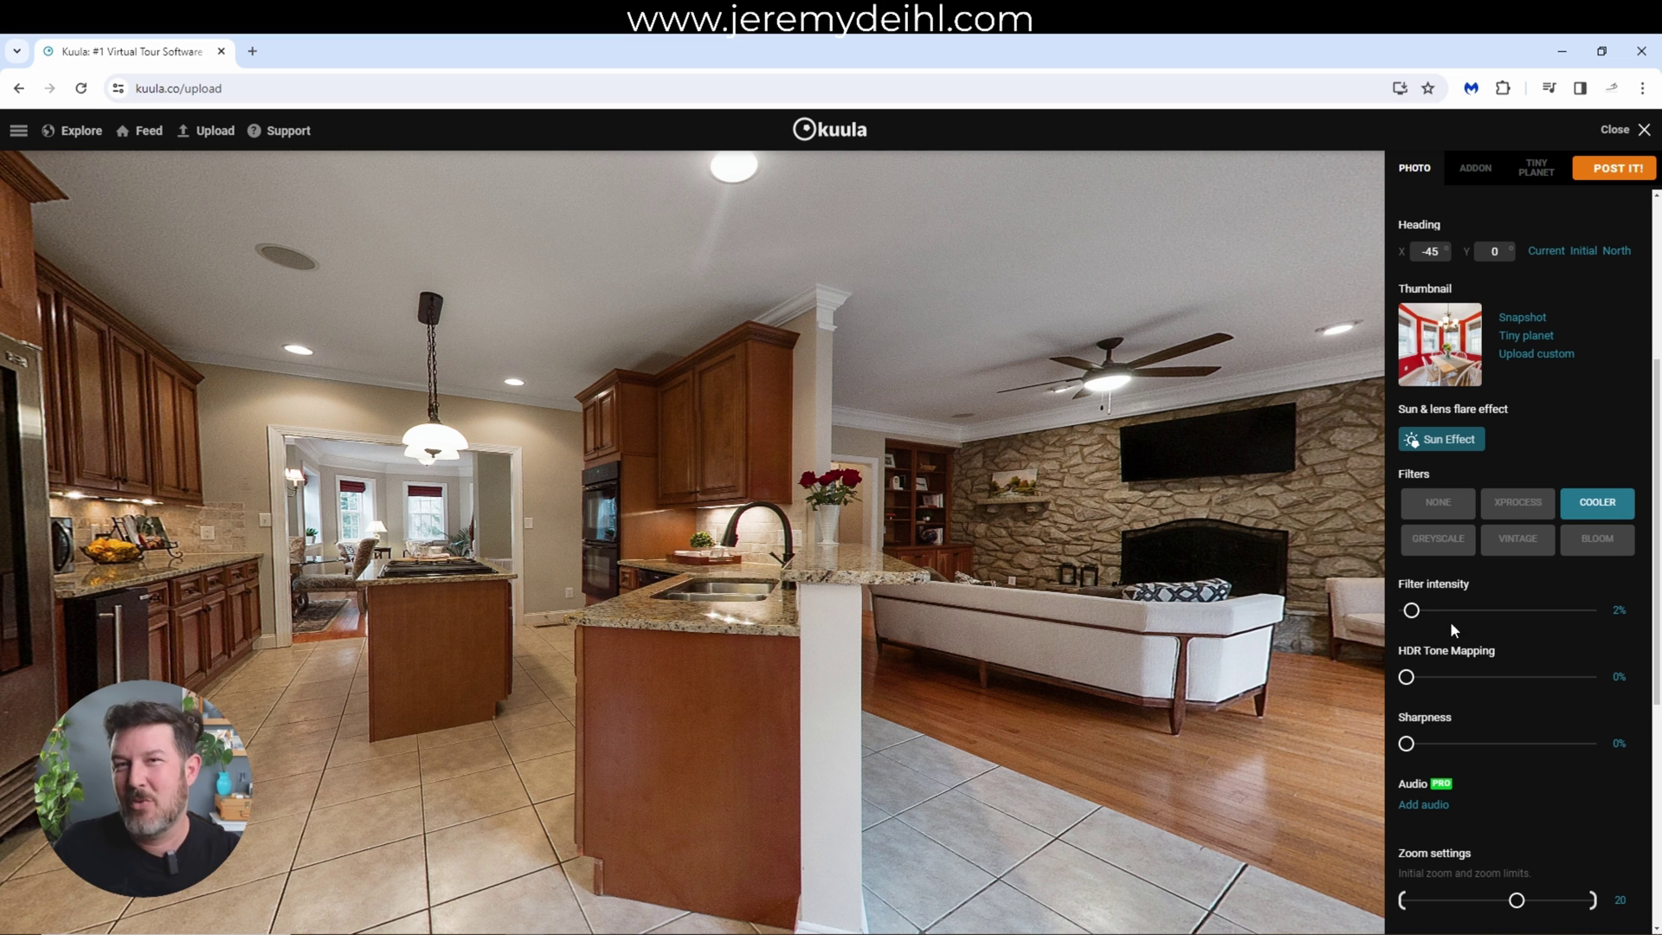
Try the Vintage filter at 88% intensity and set the panorama's filter back to None.
left_click(1526, 549)
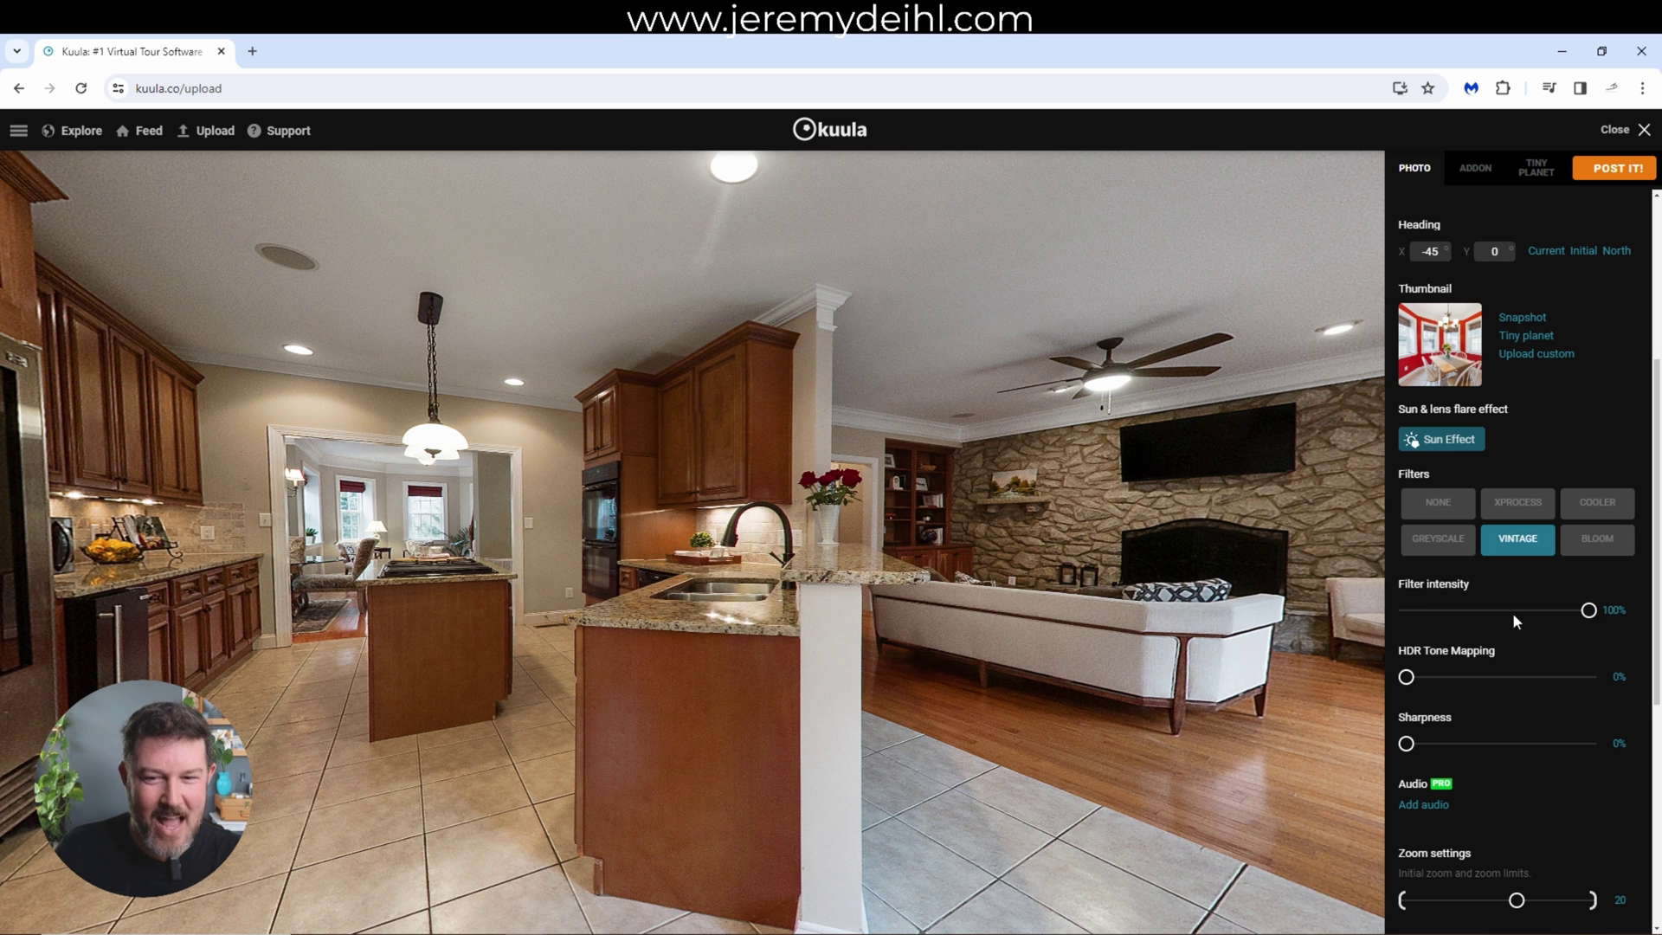
left_click_drag(1528, 611, 1568, 611)
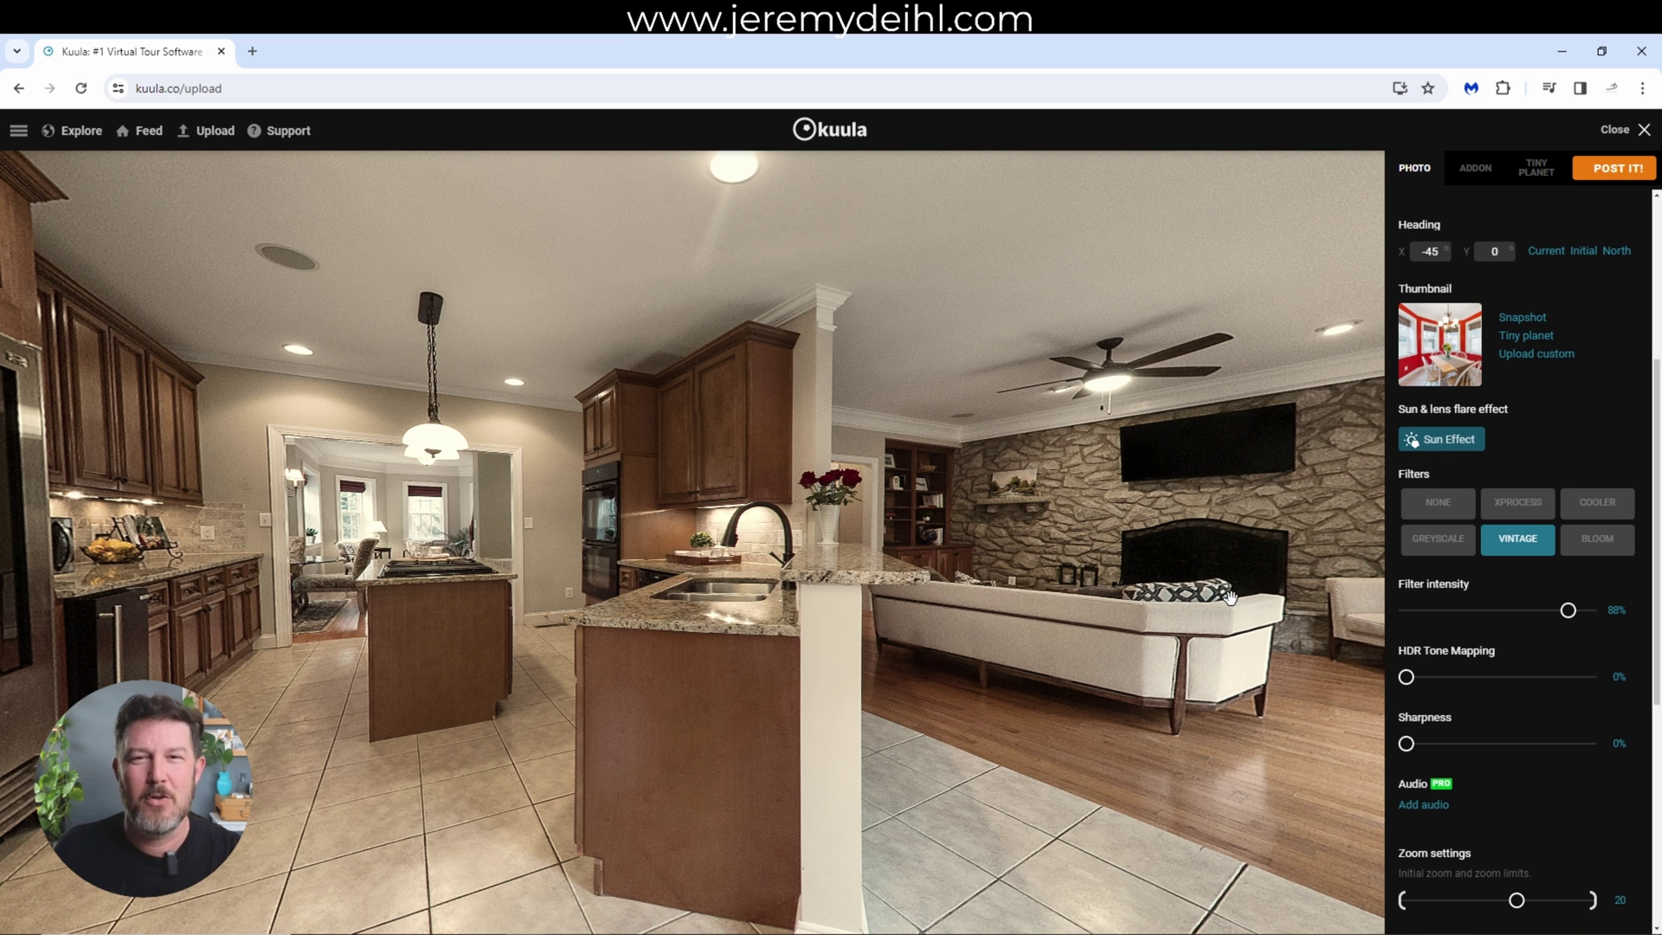
left_click(1432, 512)
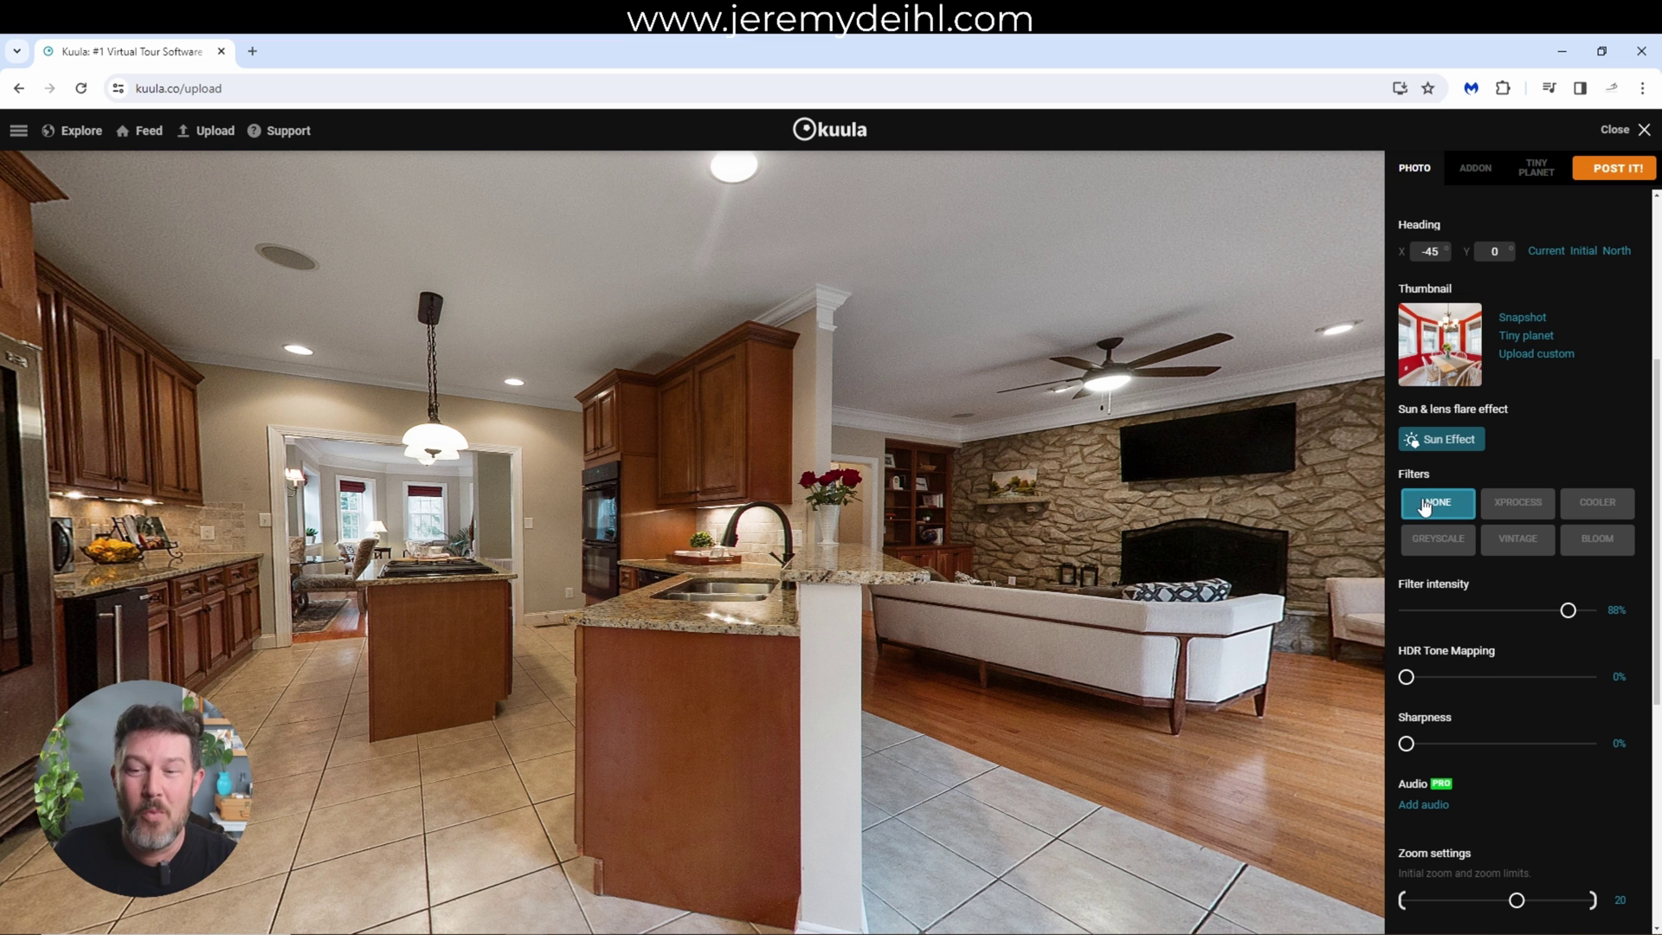
Try HDR tone mapping at 47% and inspect its effect on the kitchen, living room and dining area.
scroll(1420, 509, "down", 2)
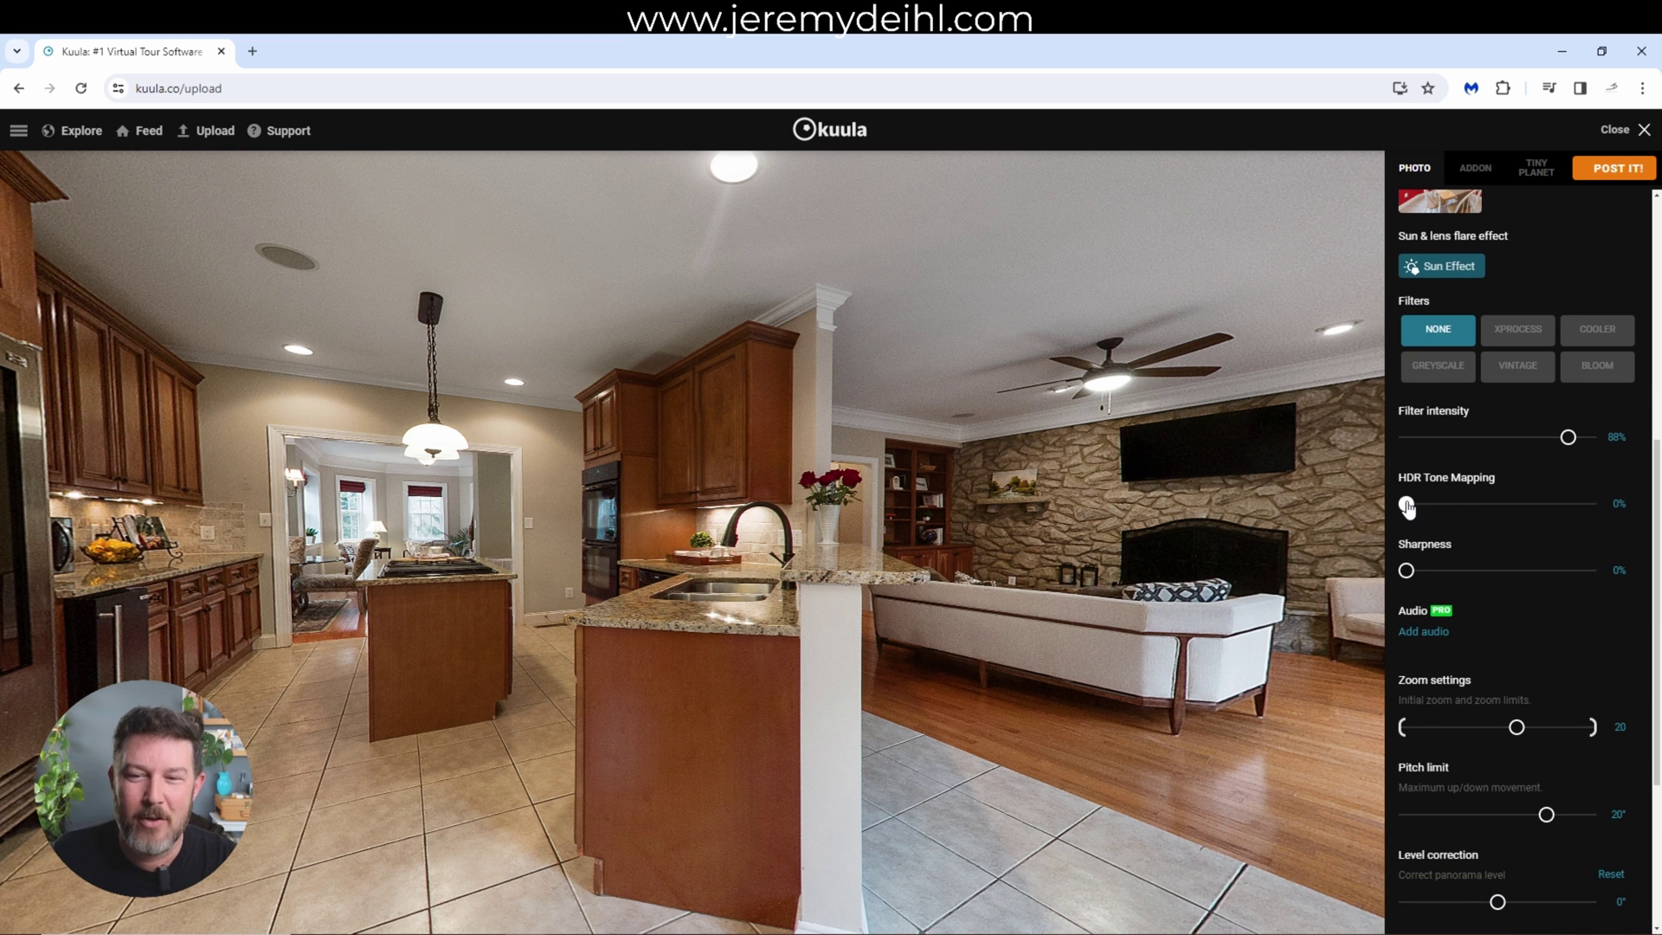
left_click_drag(687, 583, 754, 573)
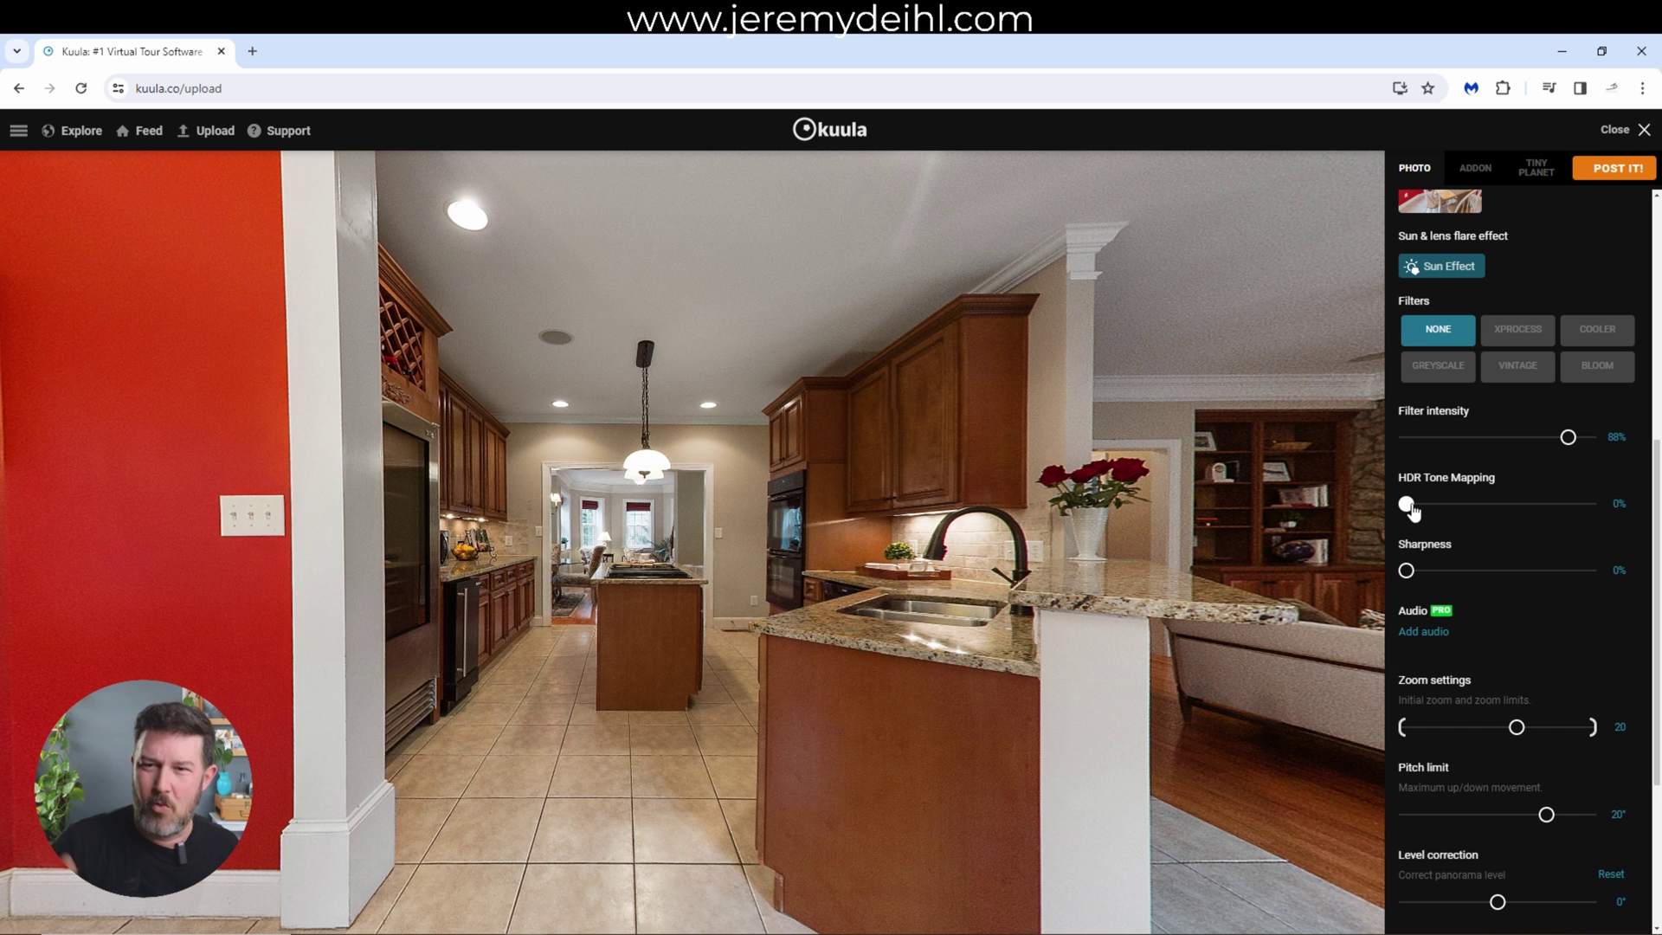
left_click_drag(1407, 506, 1500, 517)
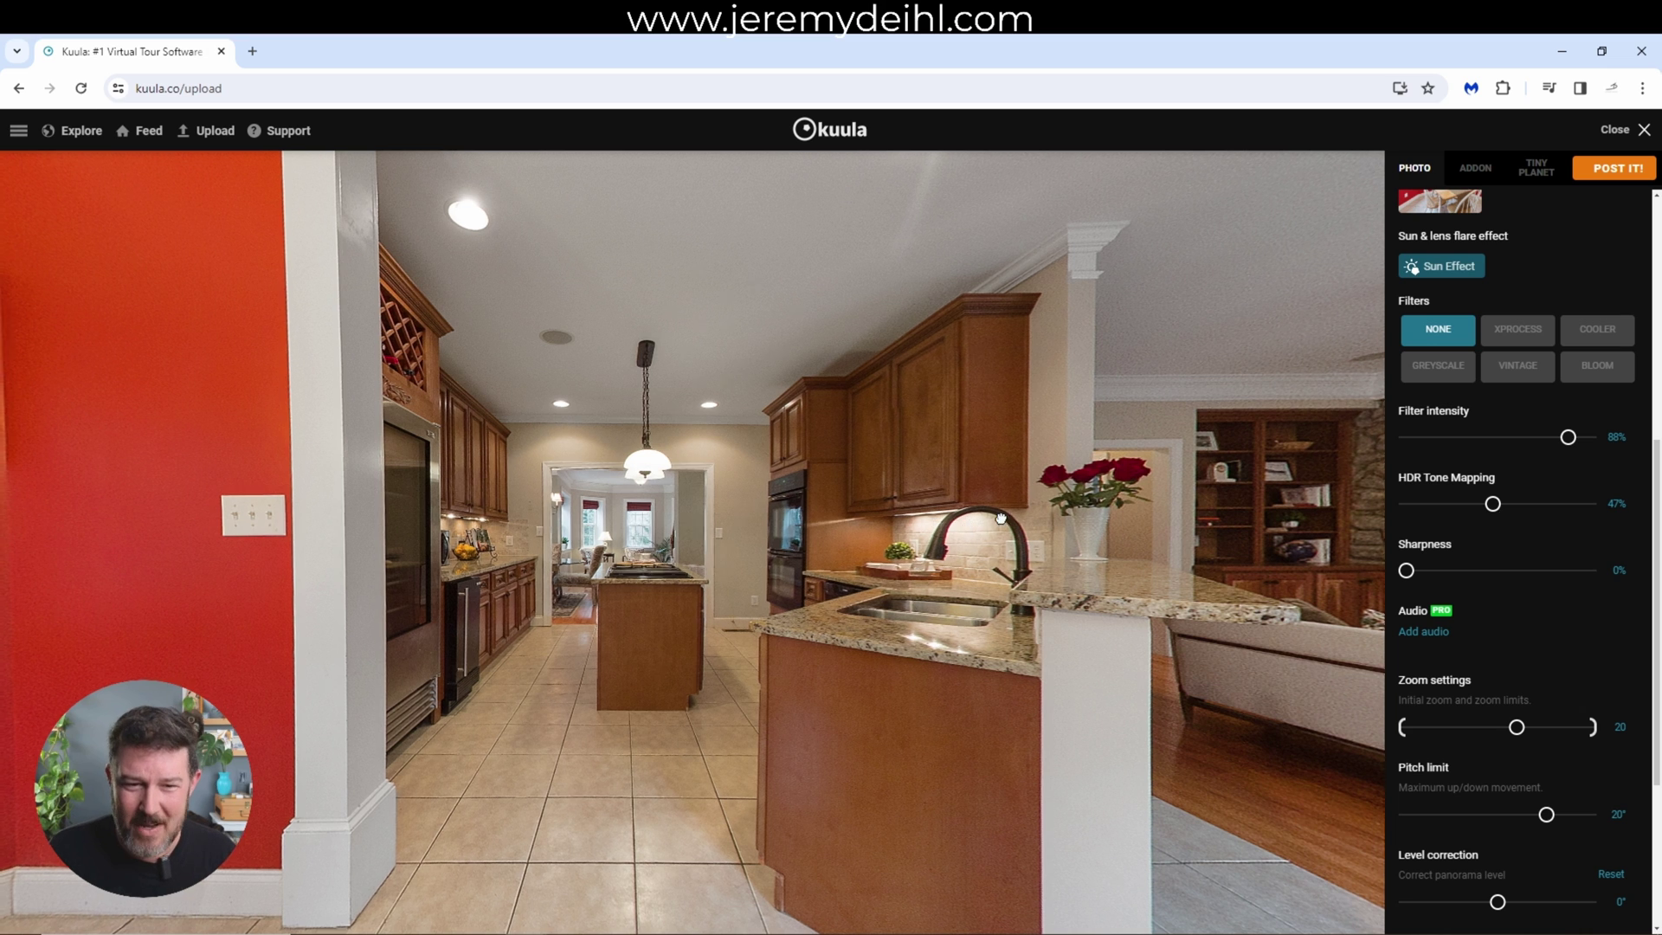
left_click_drag(645, 505, 747, 505)
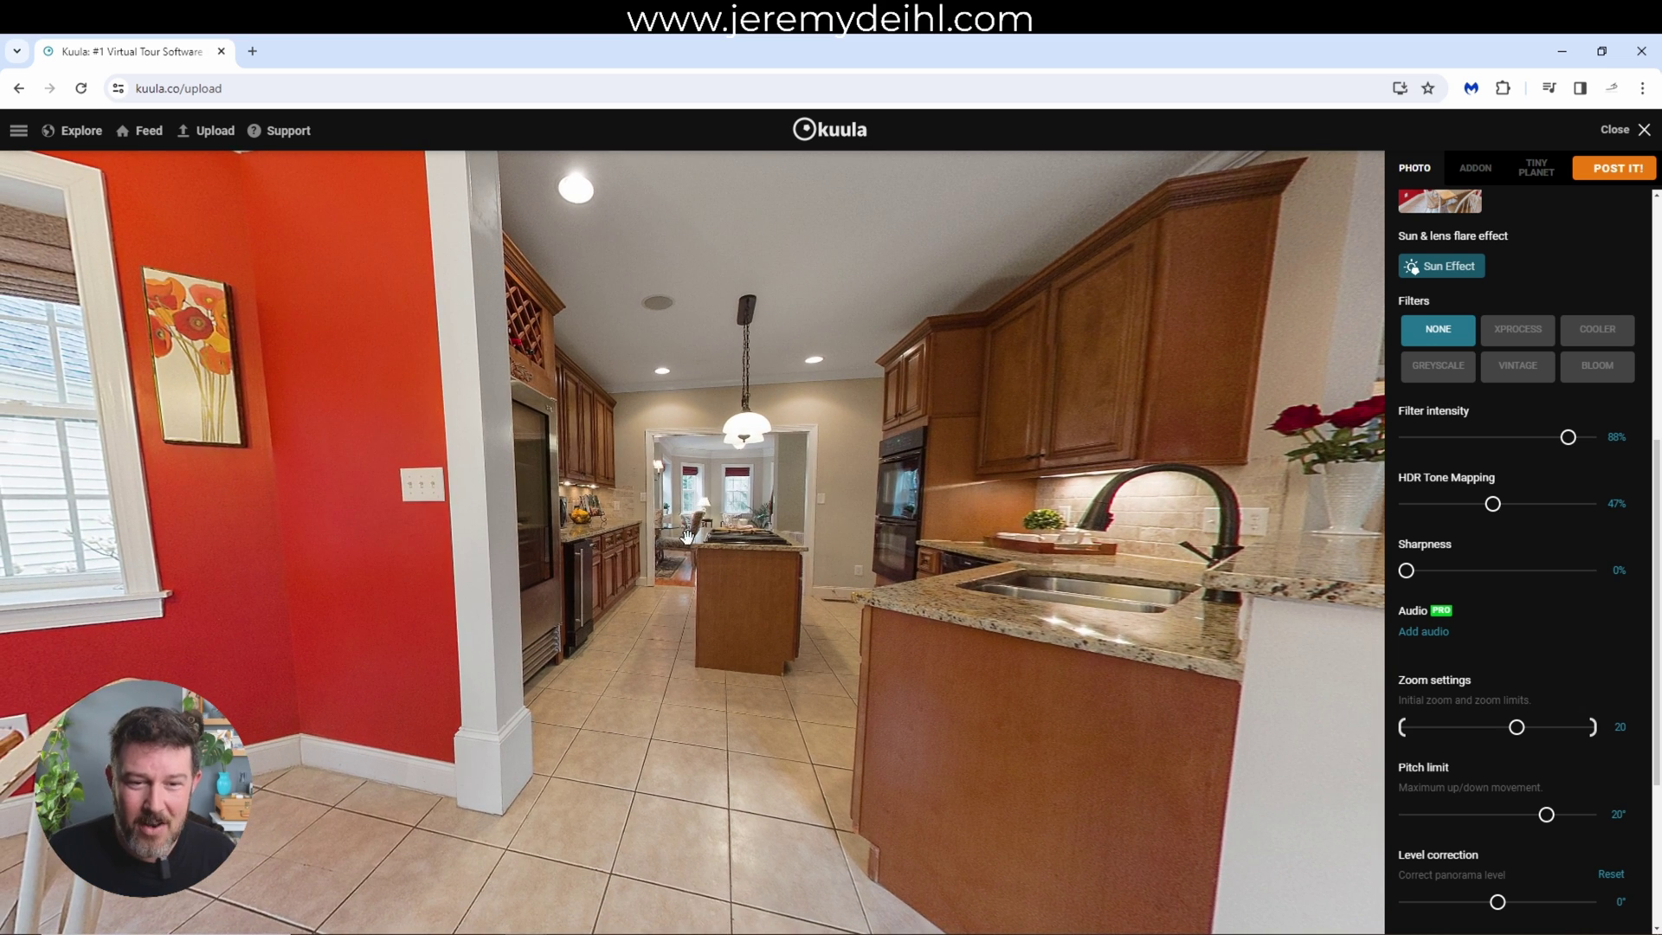
left_click_drag(605, 694, 277, 704)
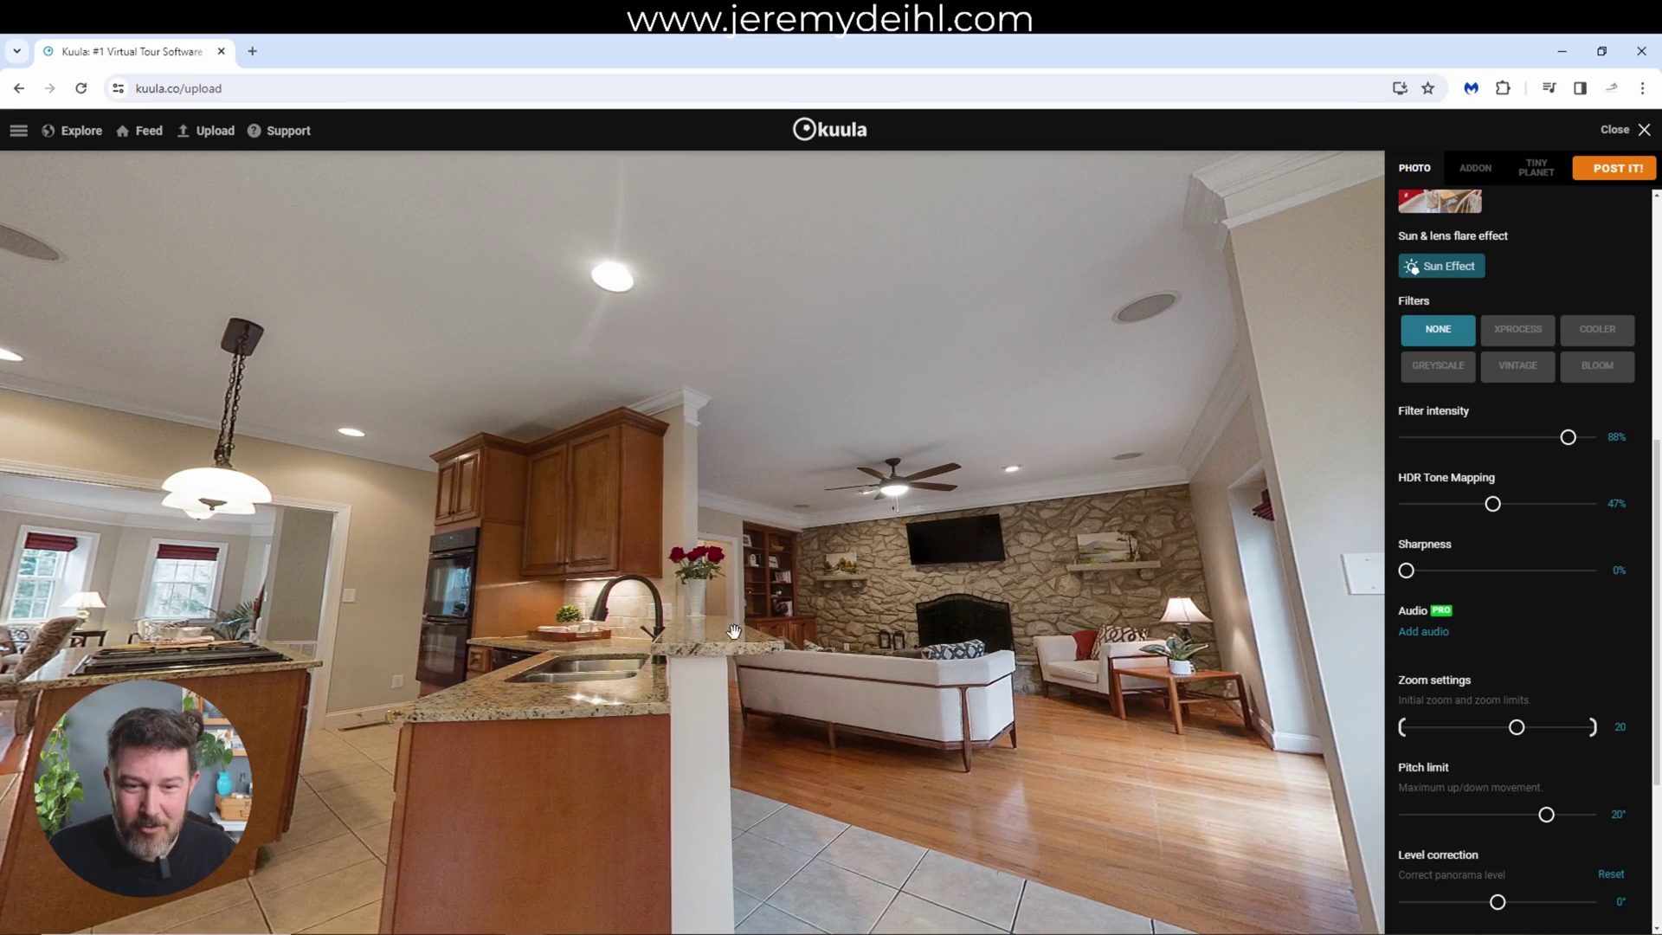
left_click_drag(733, 631, 82, 360)
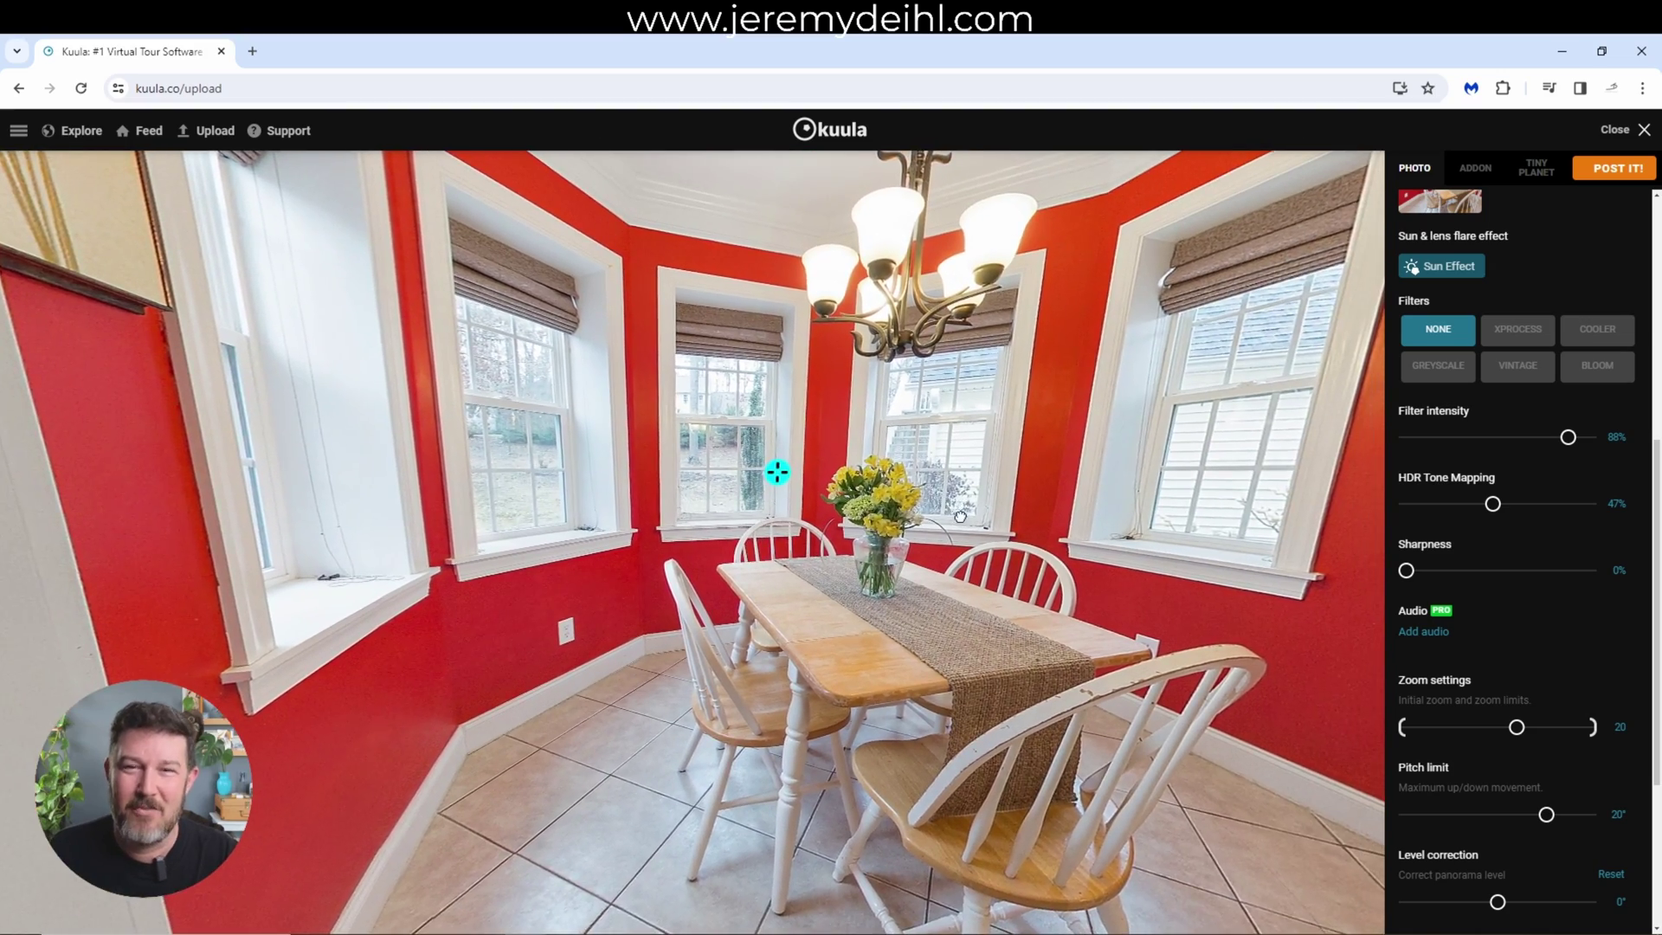
mouse_move(944, 501)
left_mouse_down()
mouse_move(908, 545)
mouse_move(606, 532)
left_mouse_up()
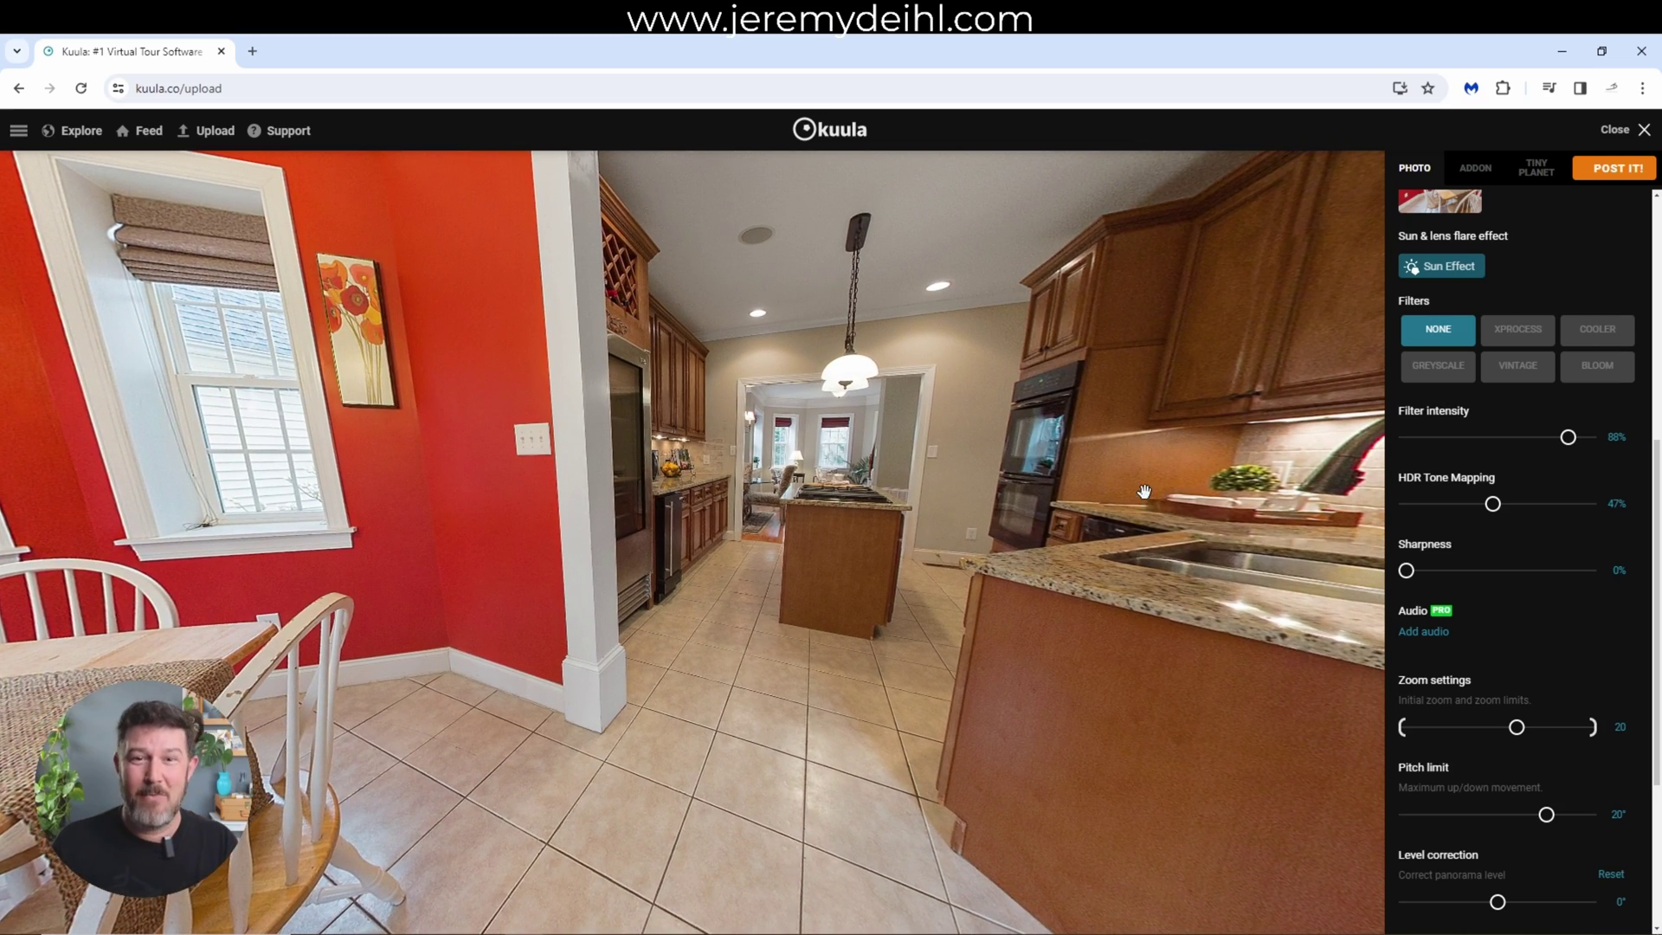
left_click_drag(1144, 491, 1090, 510)
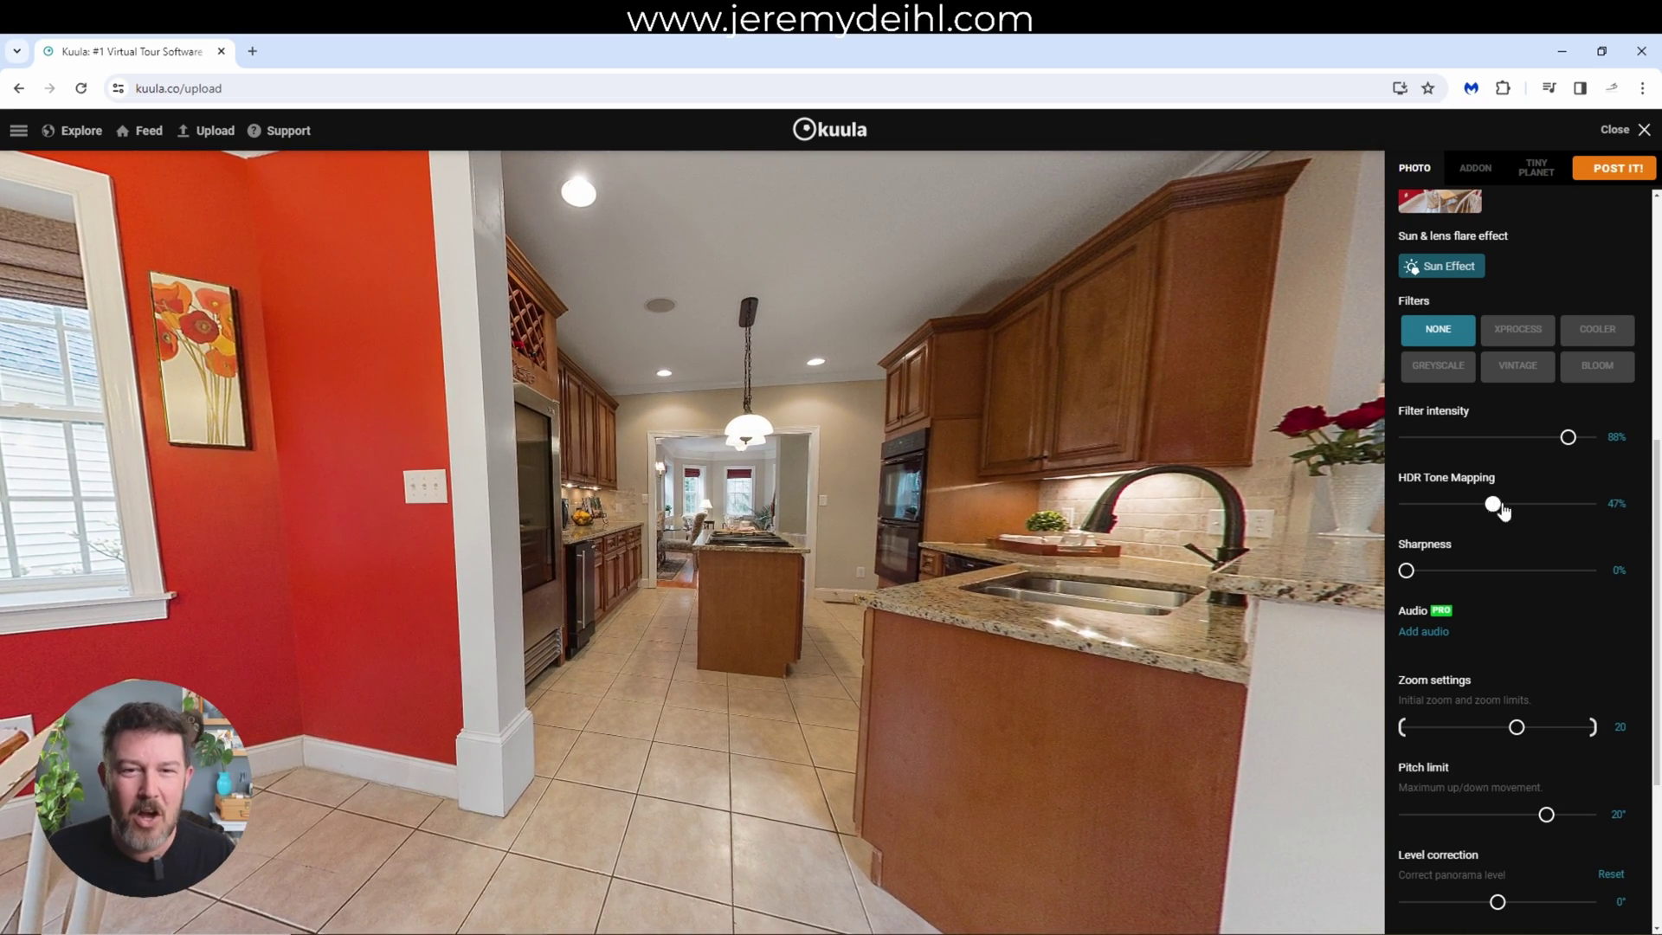
Compare HDR tone mapping at 1% and 60% on the kitchen view and return it to 0%.
left_click_drag(1501, 510, 1408, 507)
left_click_drag(980, 444, 779, 444)
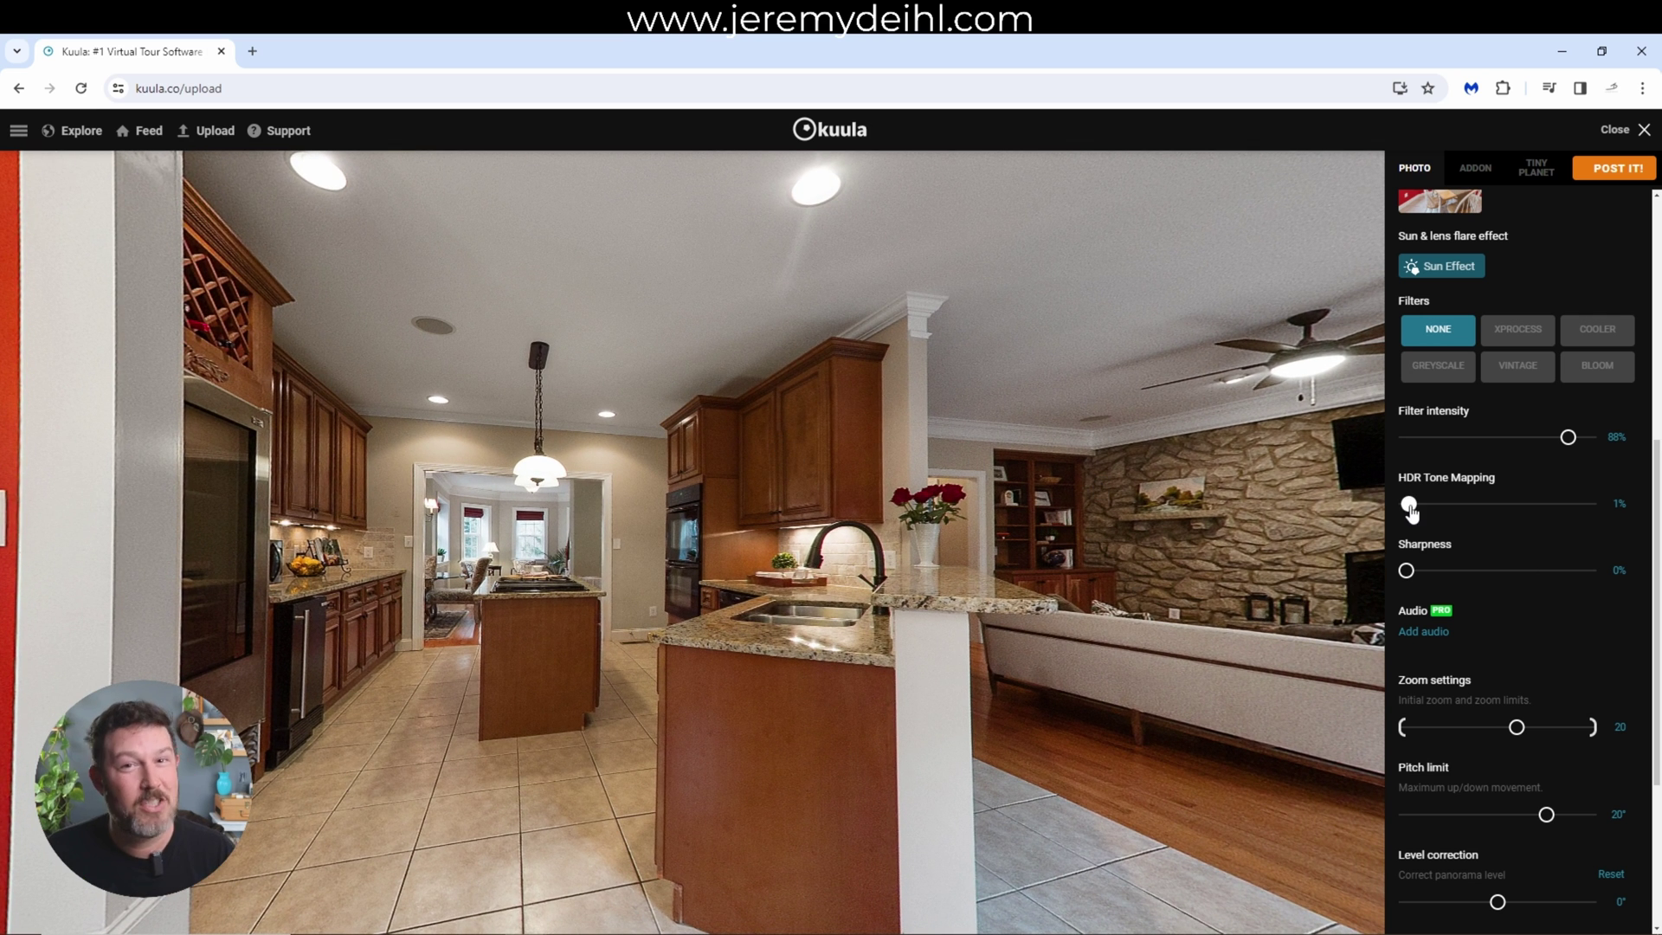
left_click_drag(1411, 511, 1518, 507)
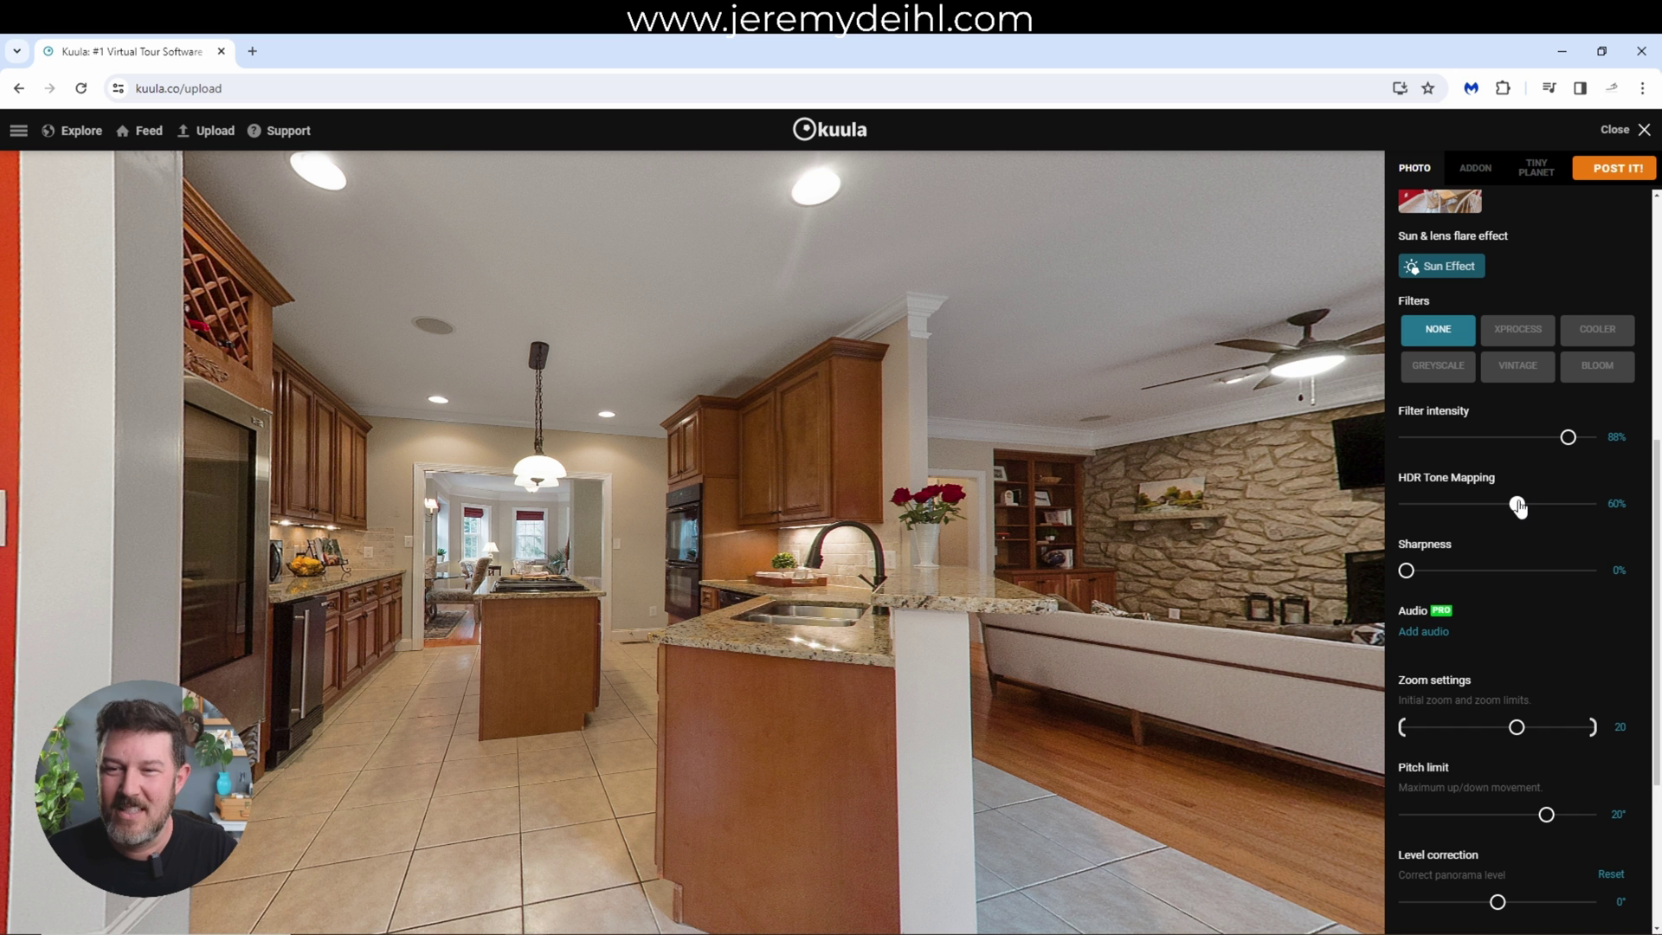
left_click_drag(1519, 507, 1405, 509)
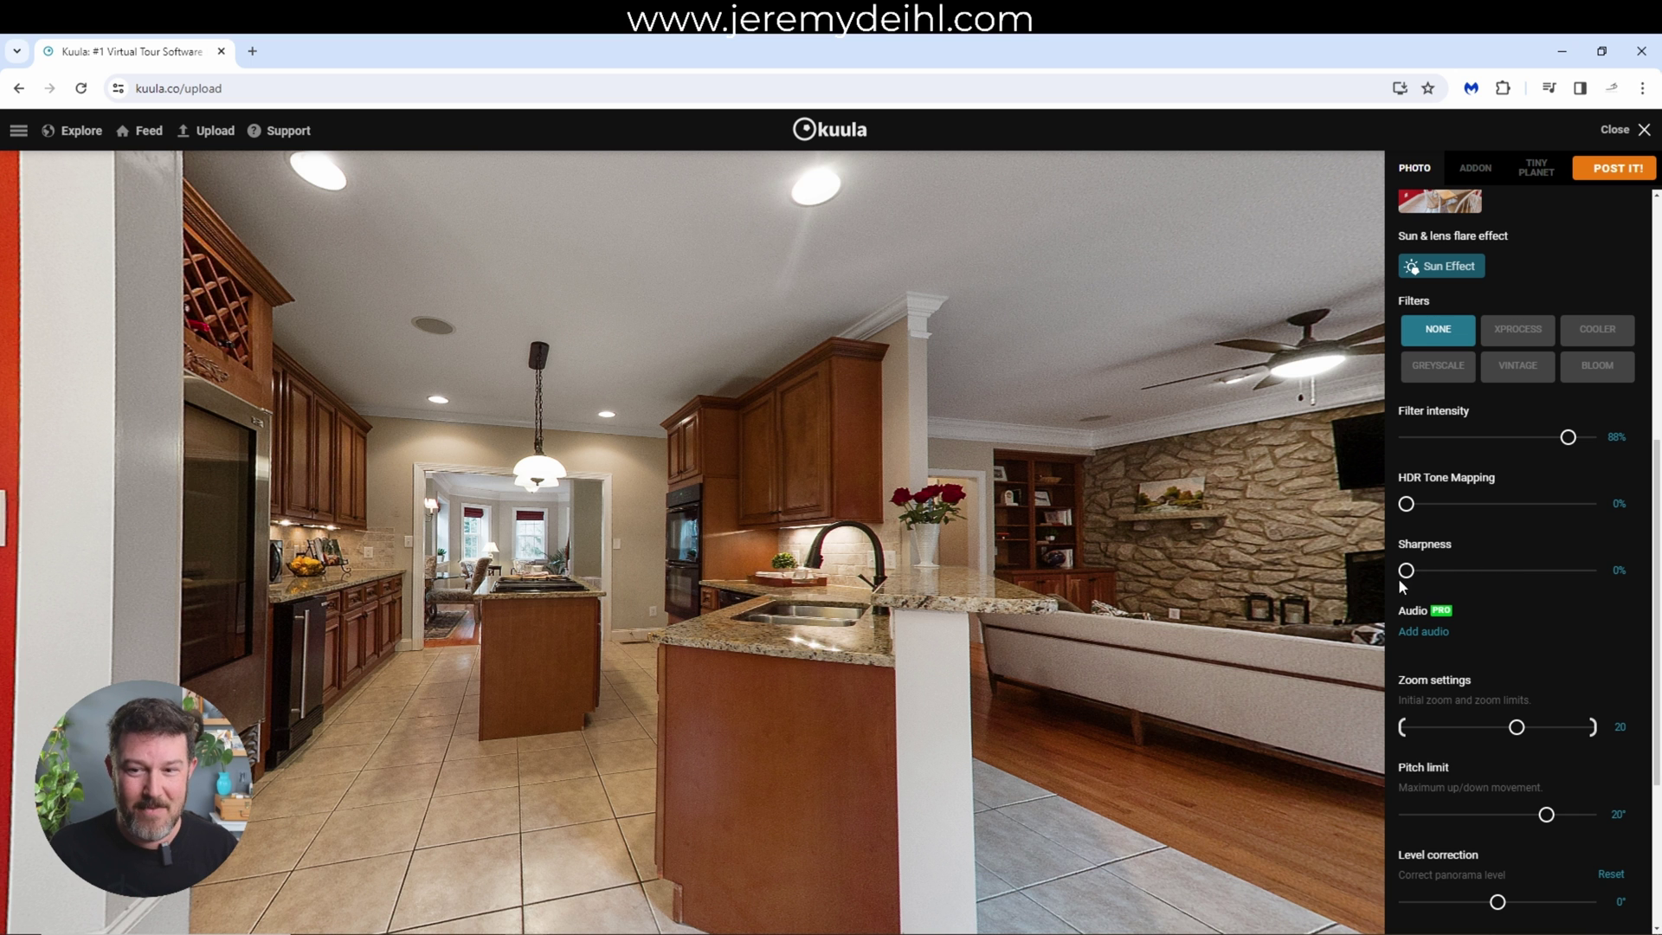
Try a sharpness of 20%, check the living room and ceiling, and reset the sharpness to 0%.
left_click_drag(1406, 571, 1444, 582)
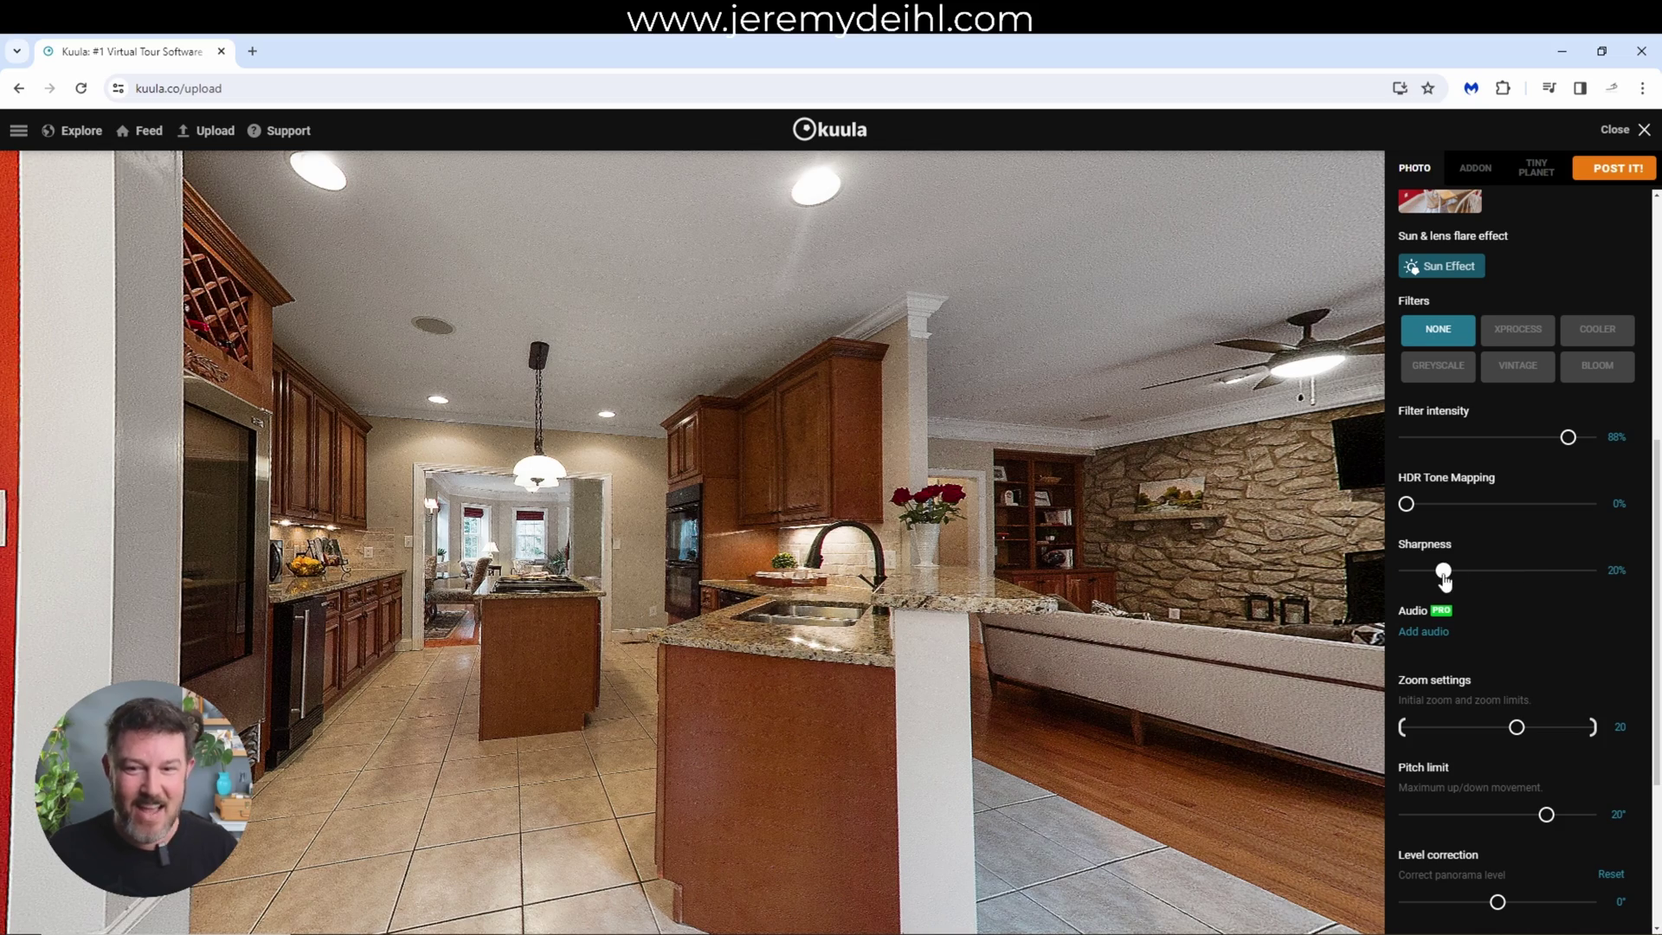
left_click_drag(1177, 448, 1077, 400)
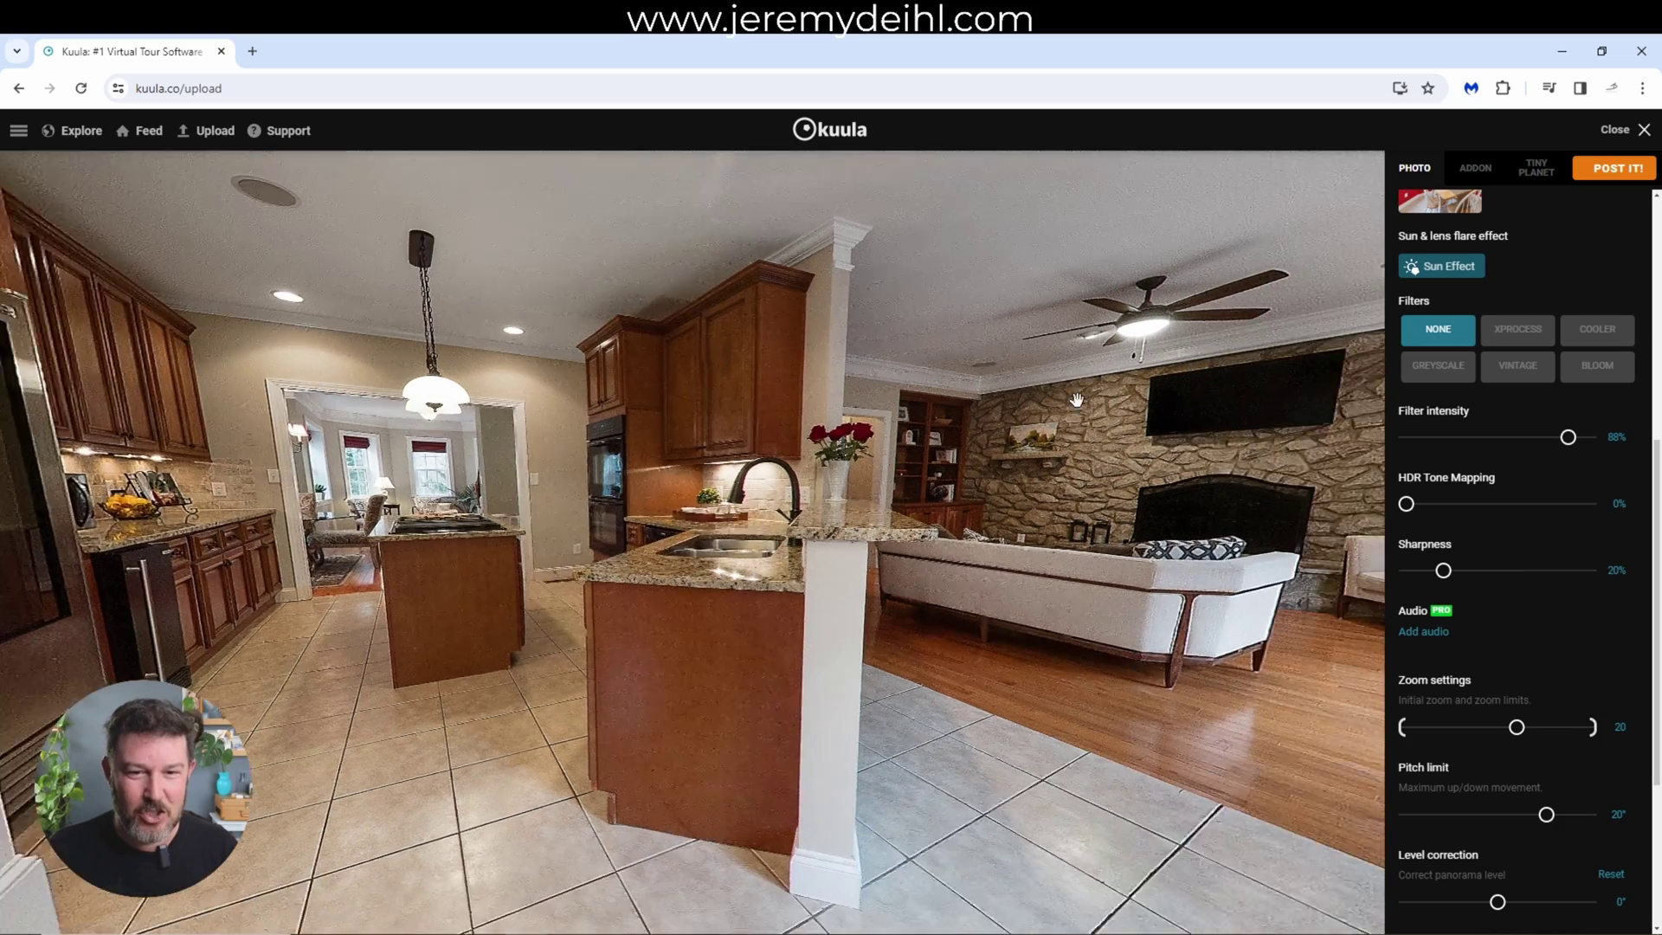
scroll(1090, 433, "down", 5)
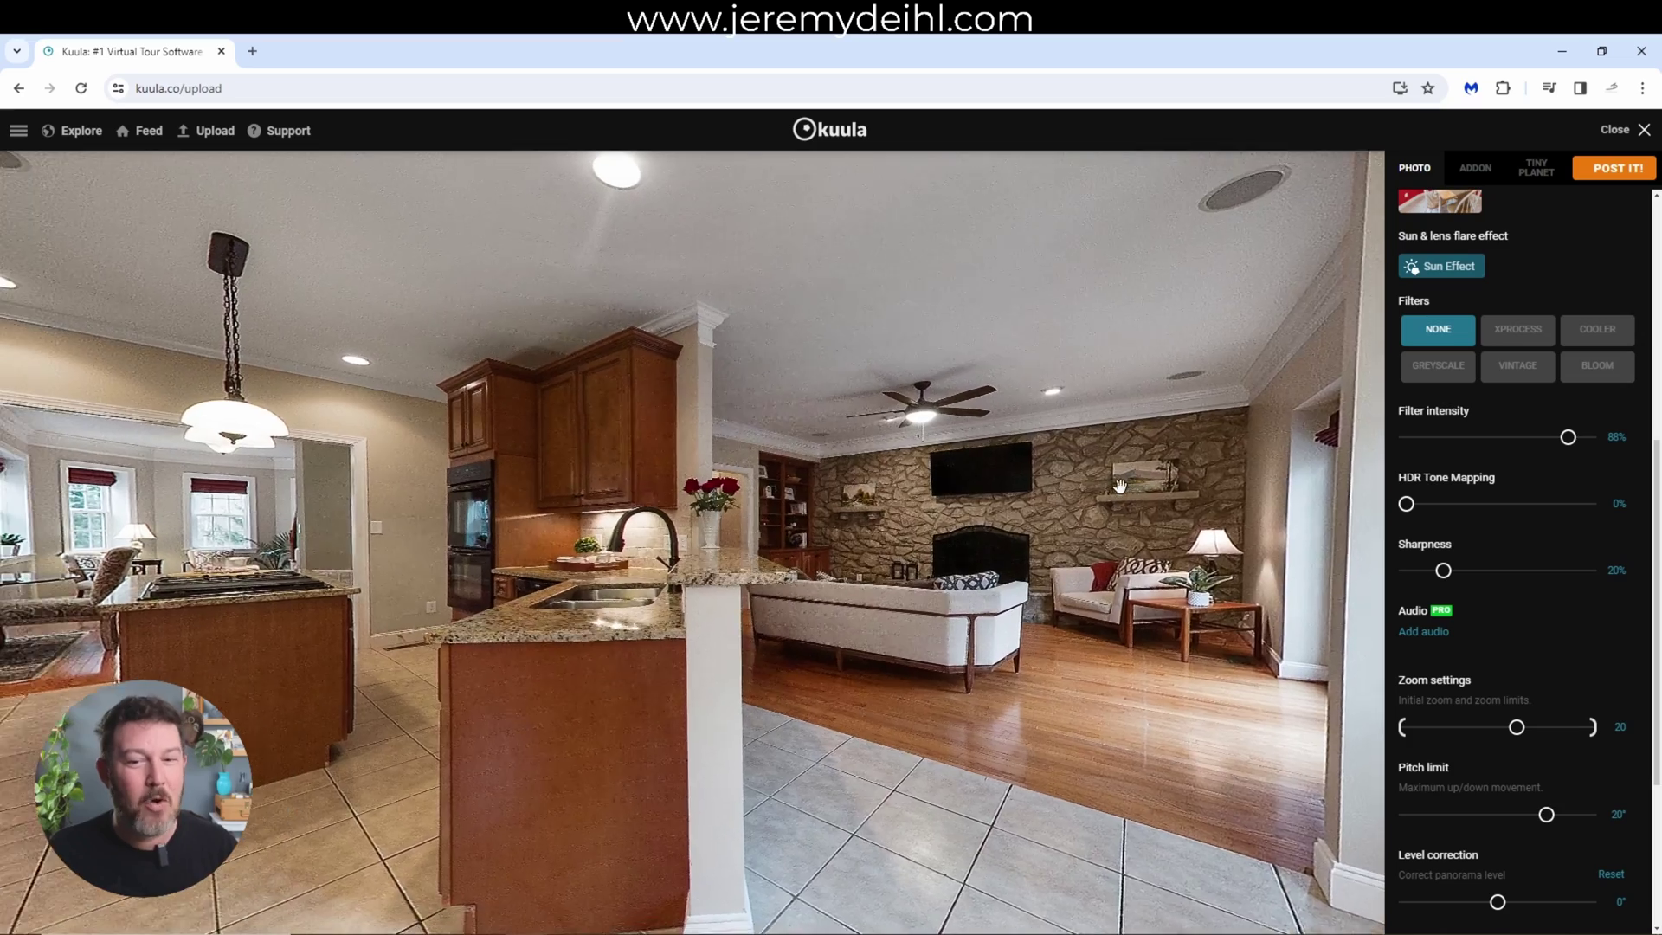
left_click_drag(1119, 486, 1402, 573)
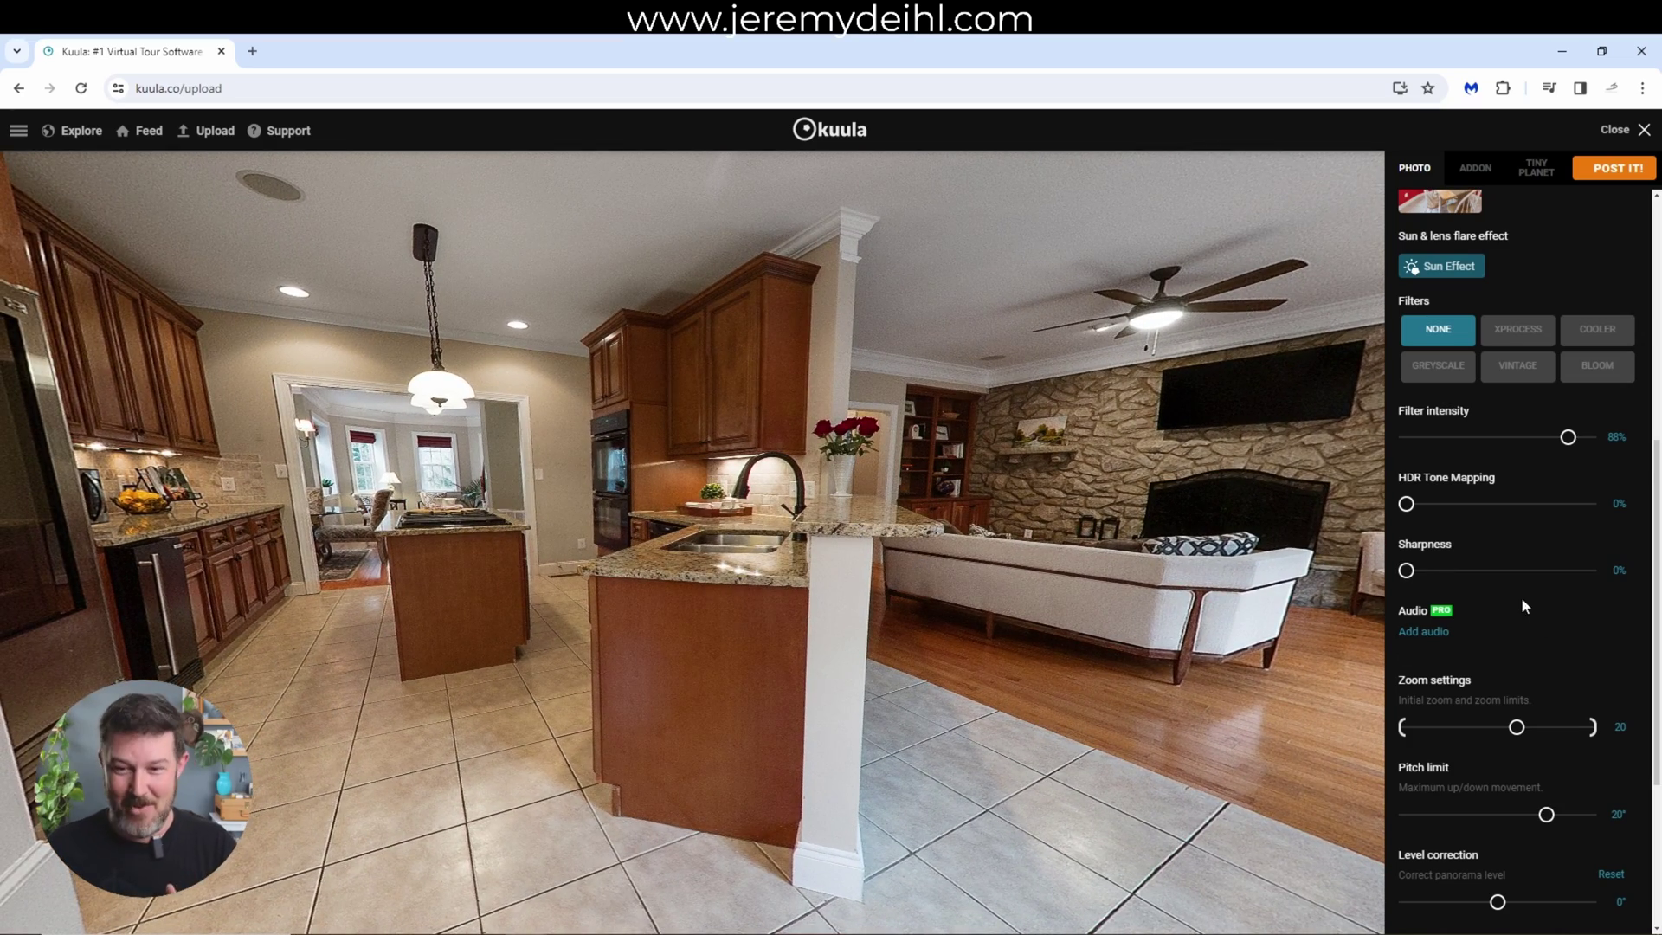
Review the photo's remaining settings, including audio, zoom, pitch limit, level correction and photo information.
scroll(1506, 597, "down", 4)
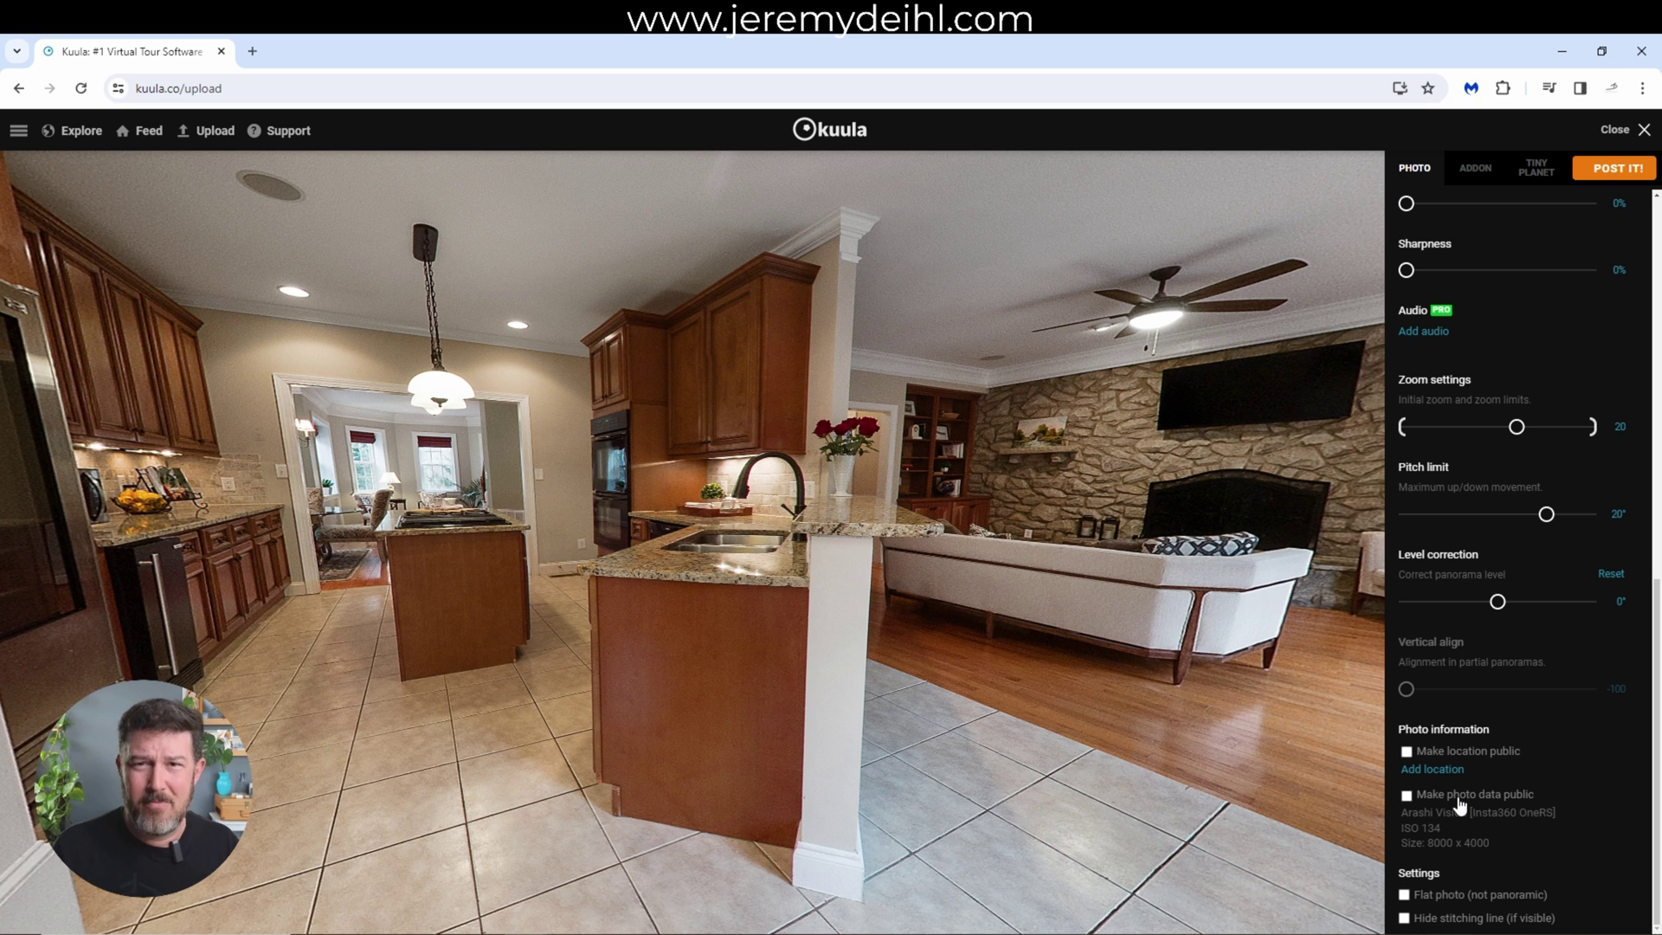
left_click_drag(1004, 602, 939, 623)
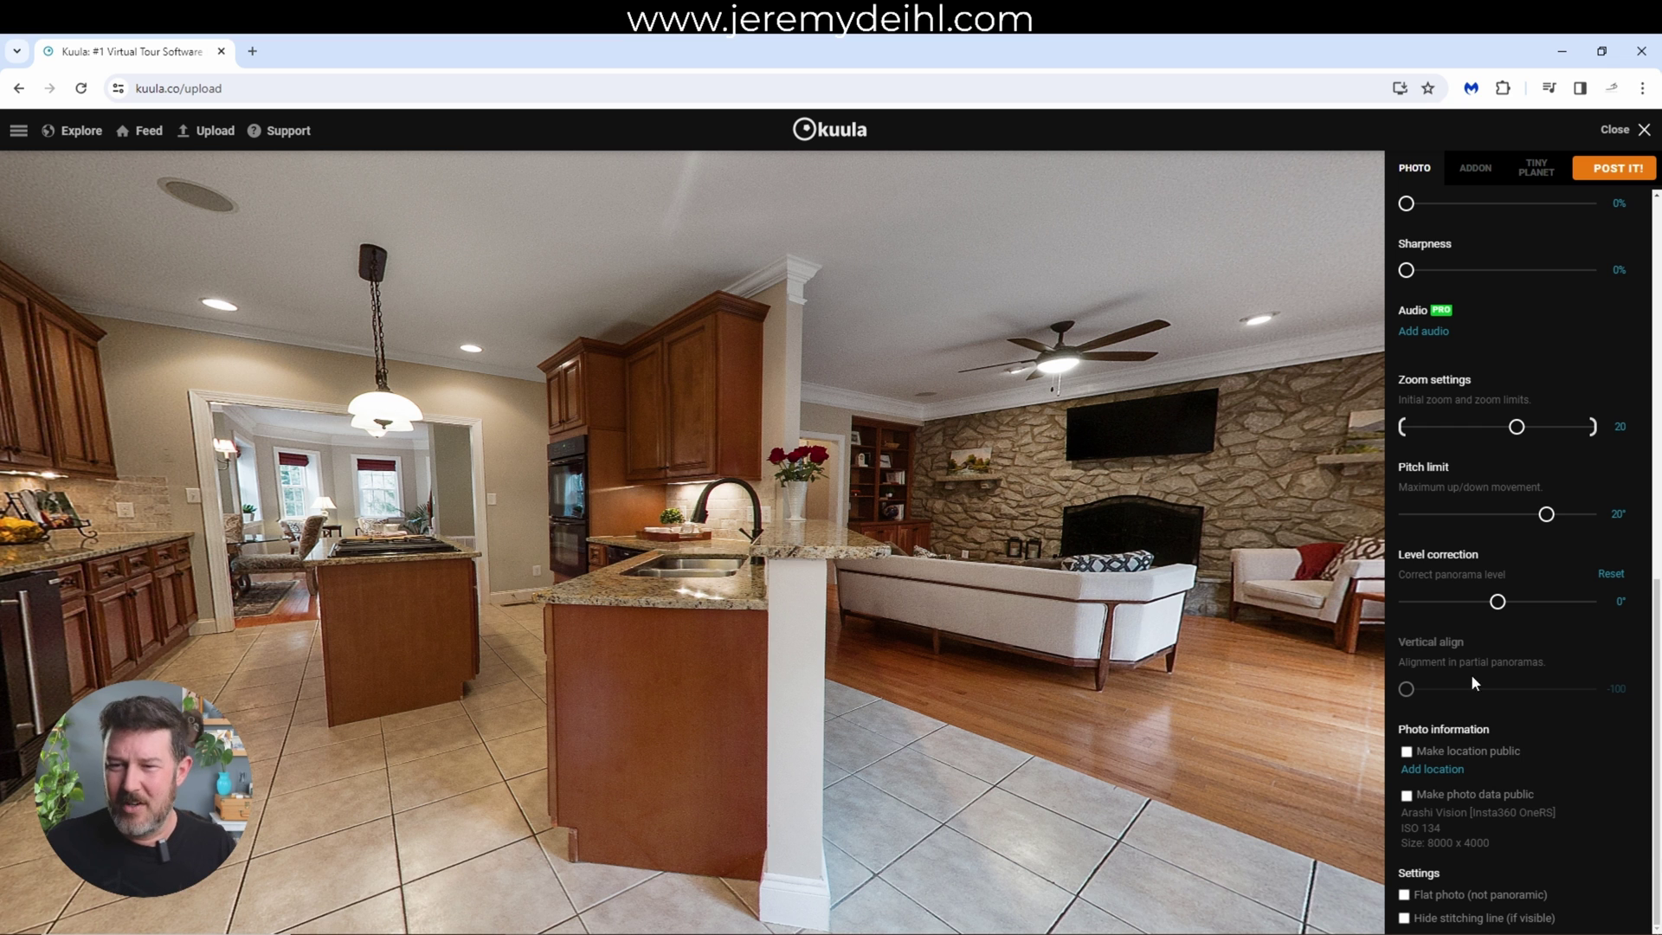
scroll(1481, 677, "up", 6)
scroll(1483, 683, "up", 1)
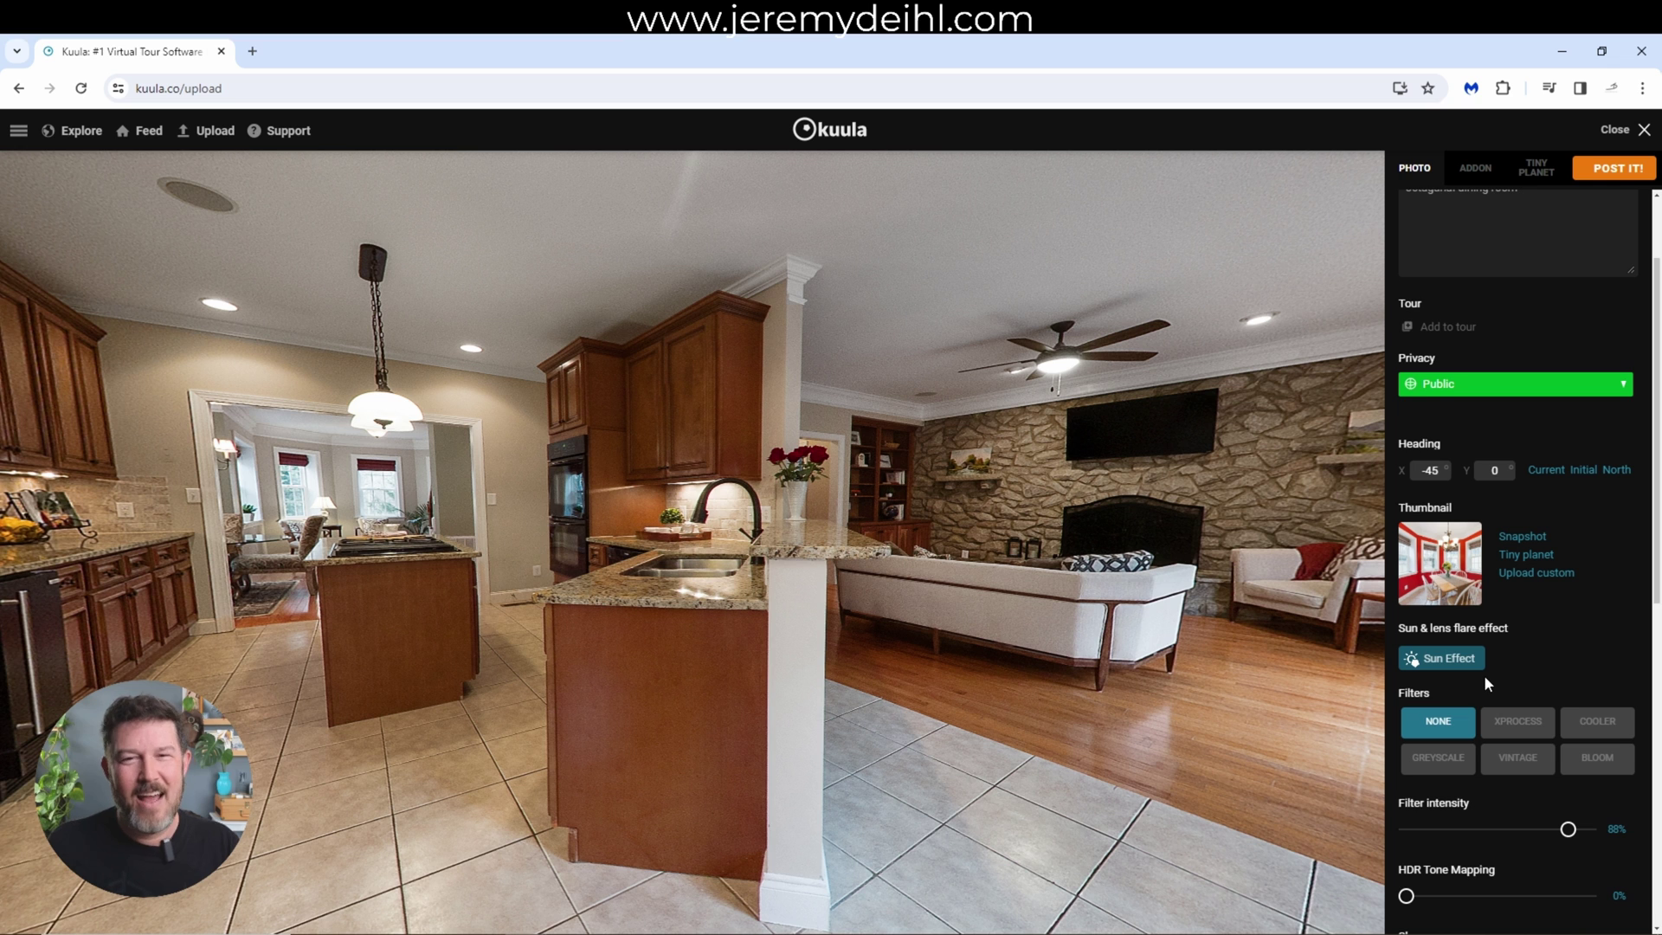
scroll(1485, 672, "down", 3)
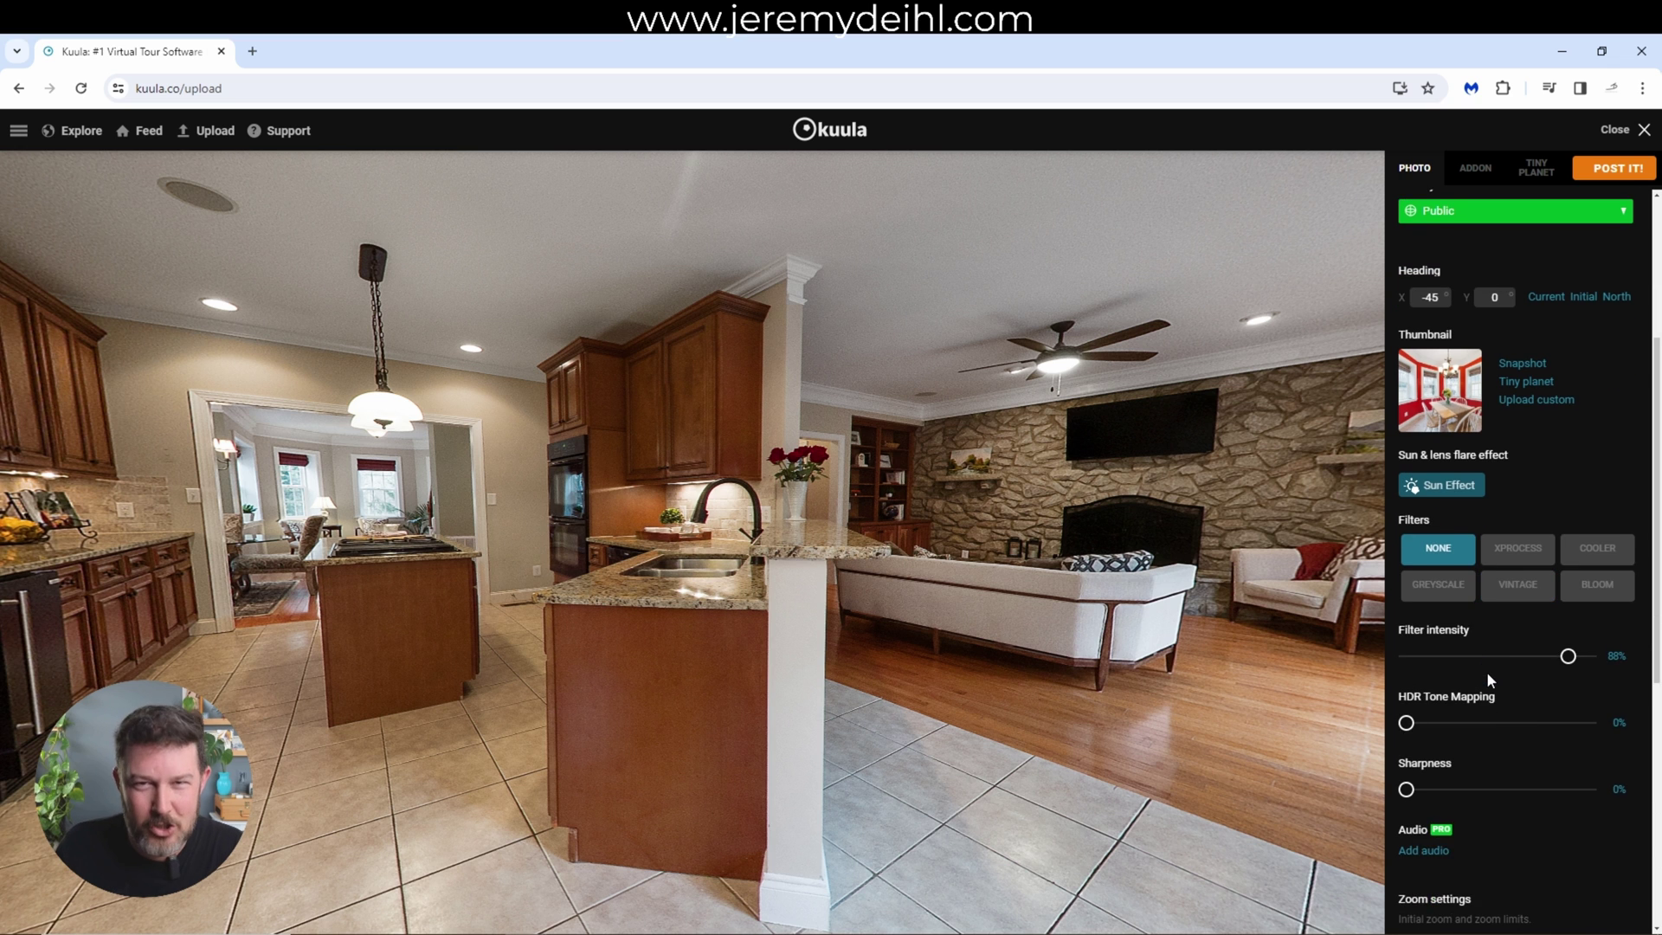
scroll(1487, 681, "down", 1)
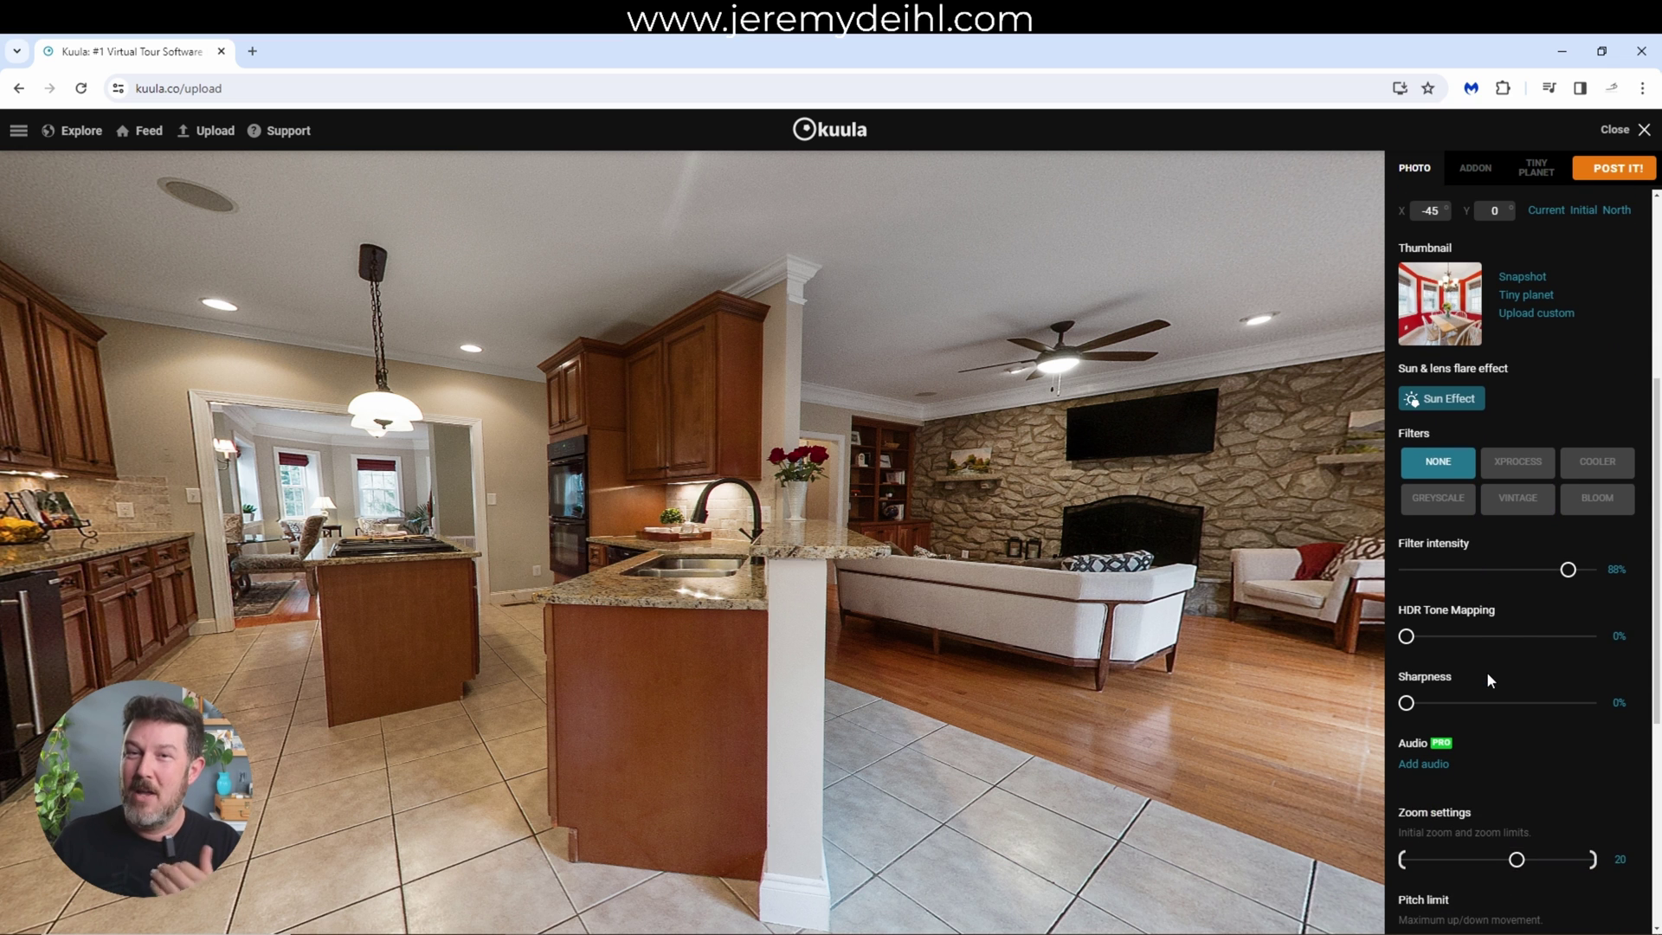
scroll(1507, 682, "down", 1)
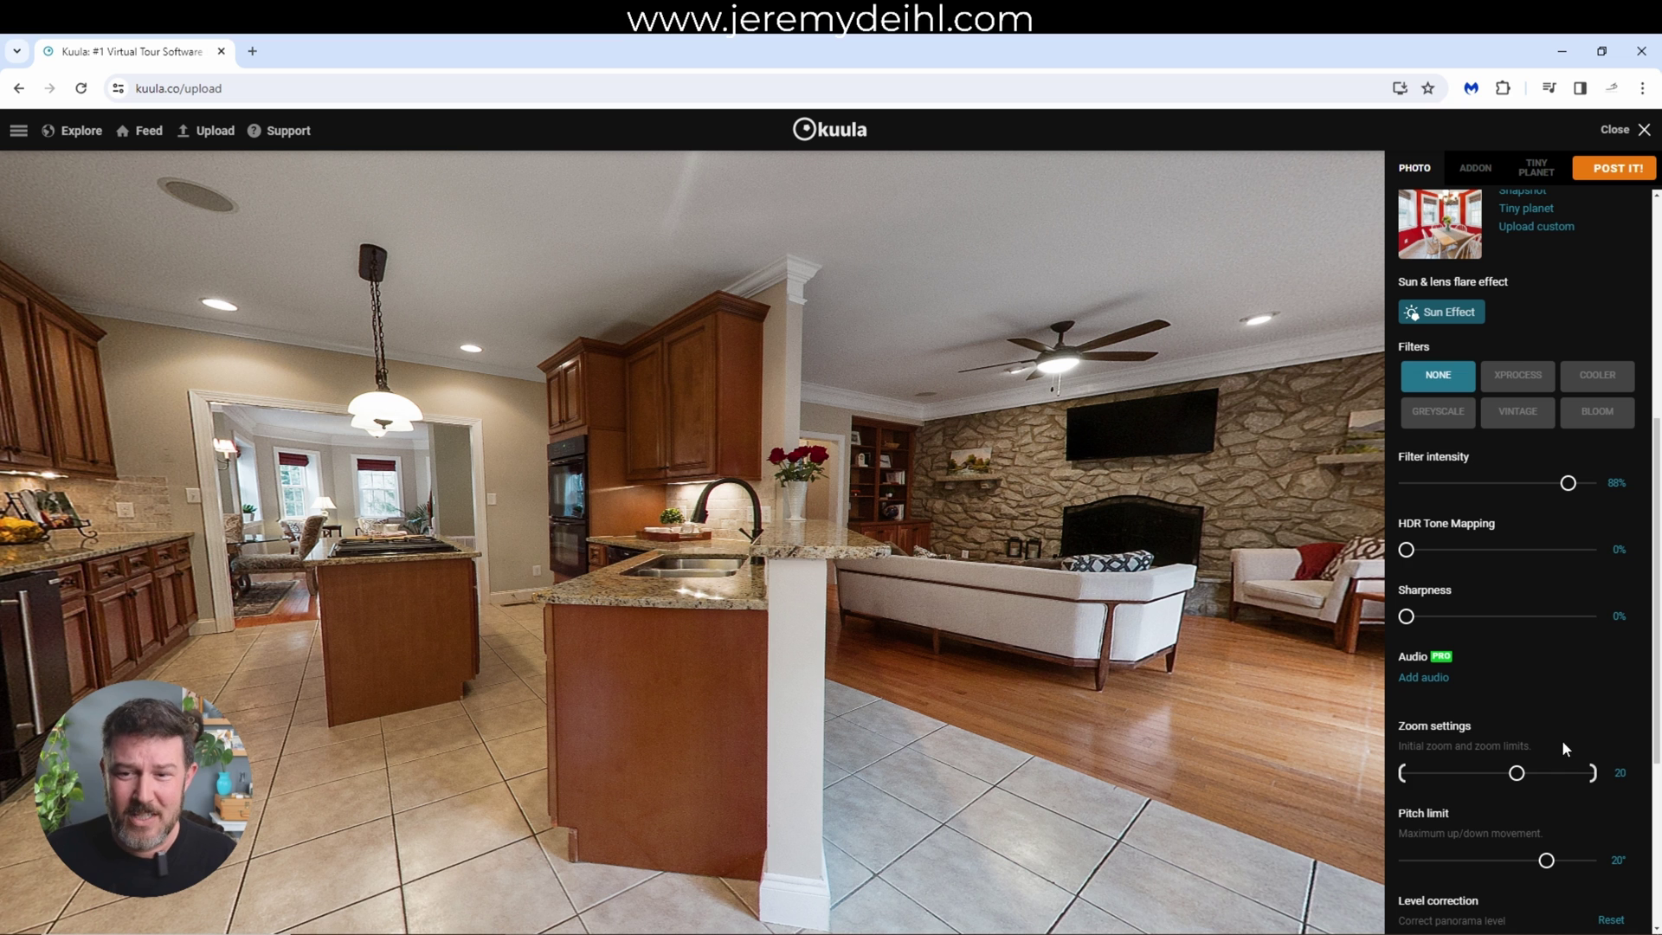
scroll(1505, 710, "up", 3)
scroll(1507, 714, "up", 3)
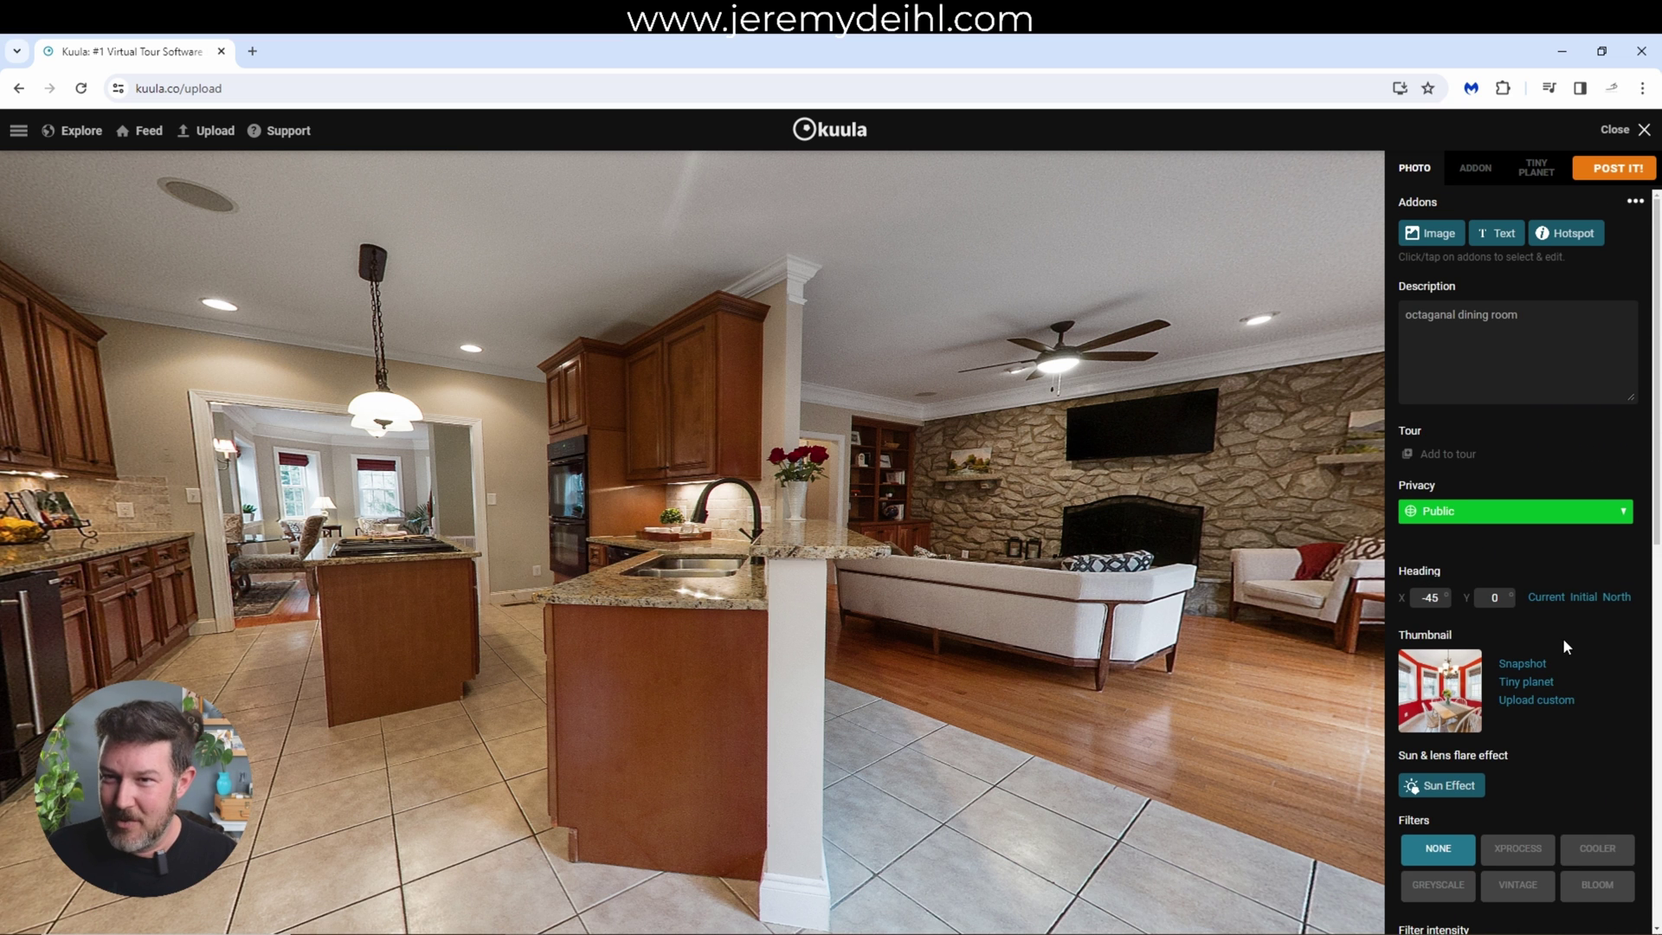
Preview the panorama as a tiny planet, return to the photo settings and look over the options down to the photo information.
left_click(1539, 170)
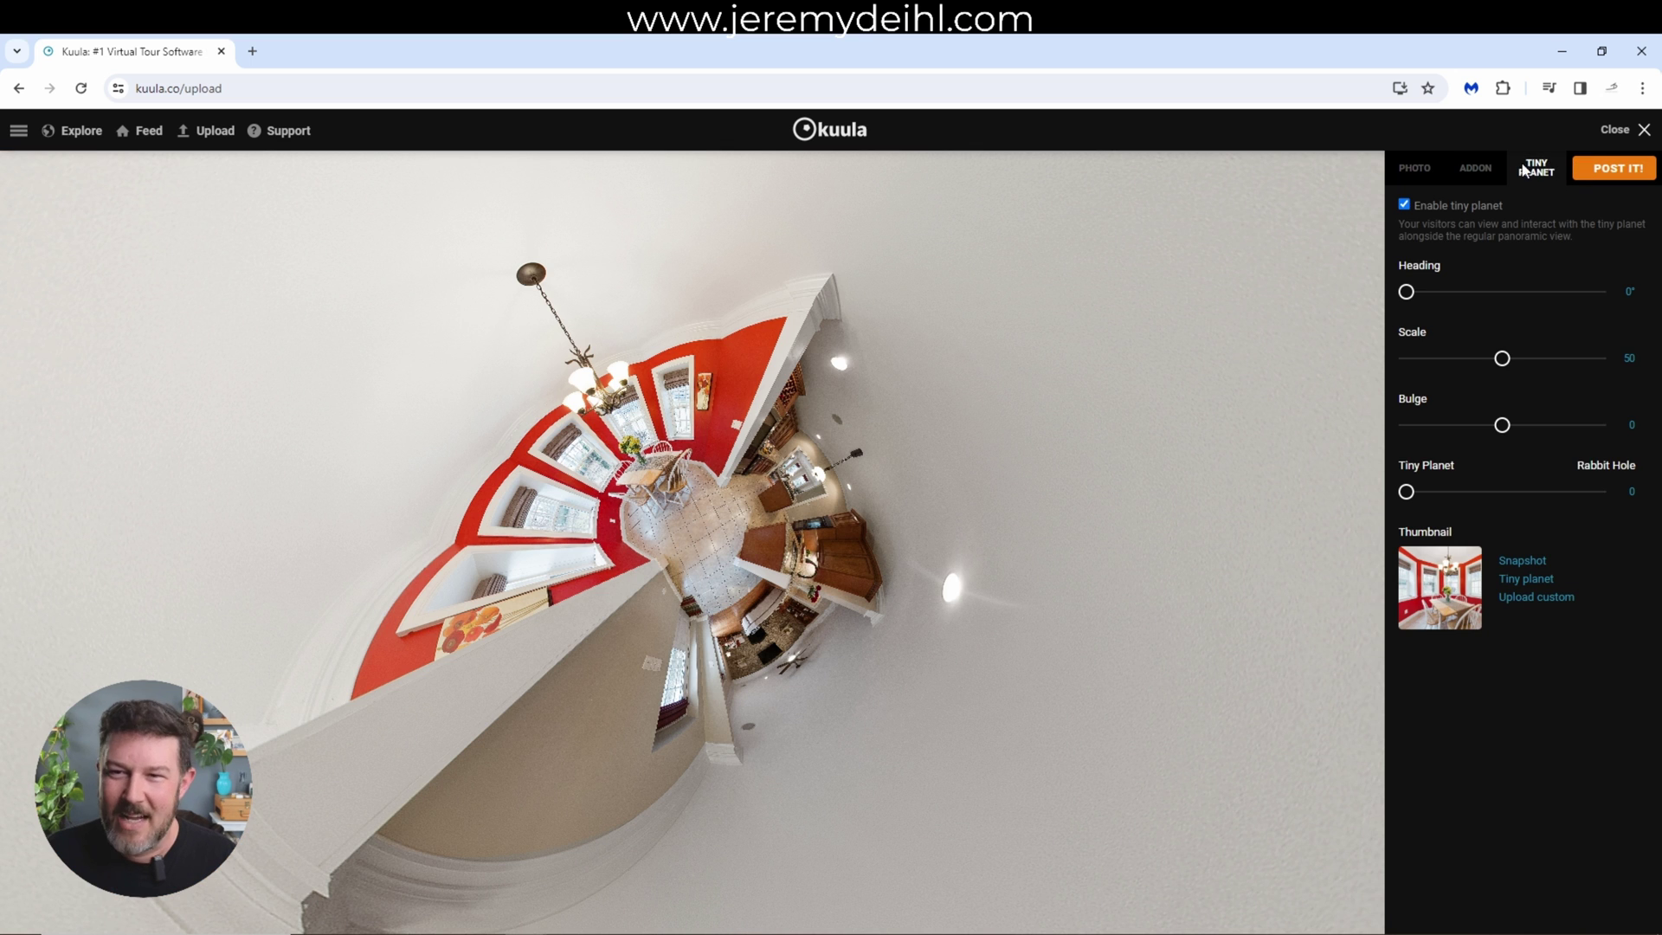
left_click(1429, 172)
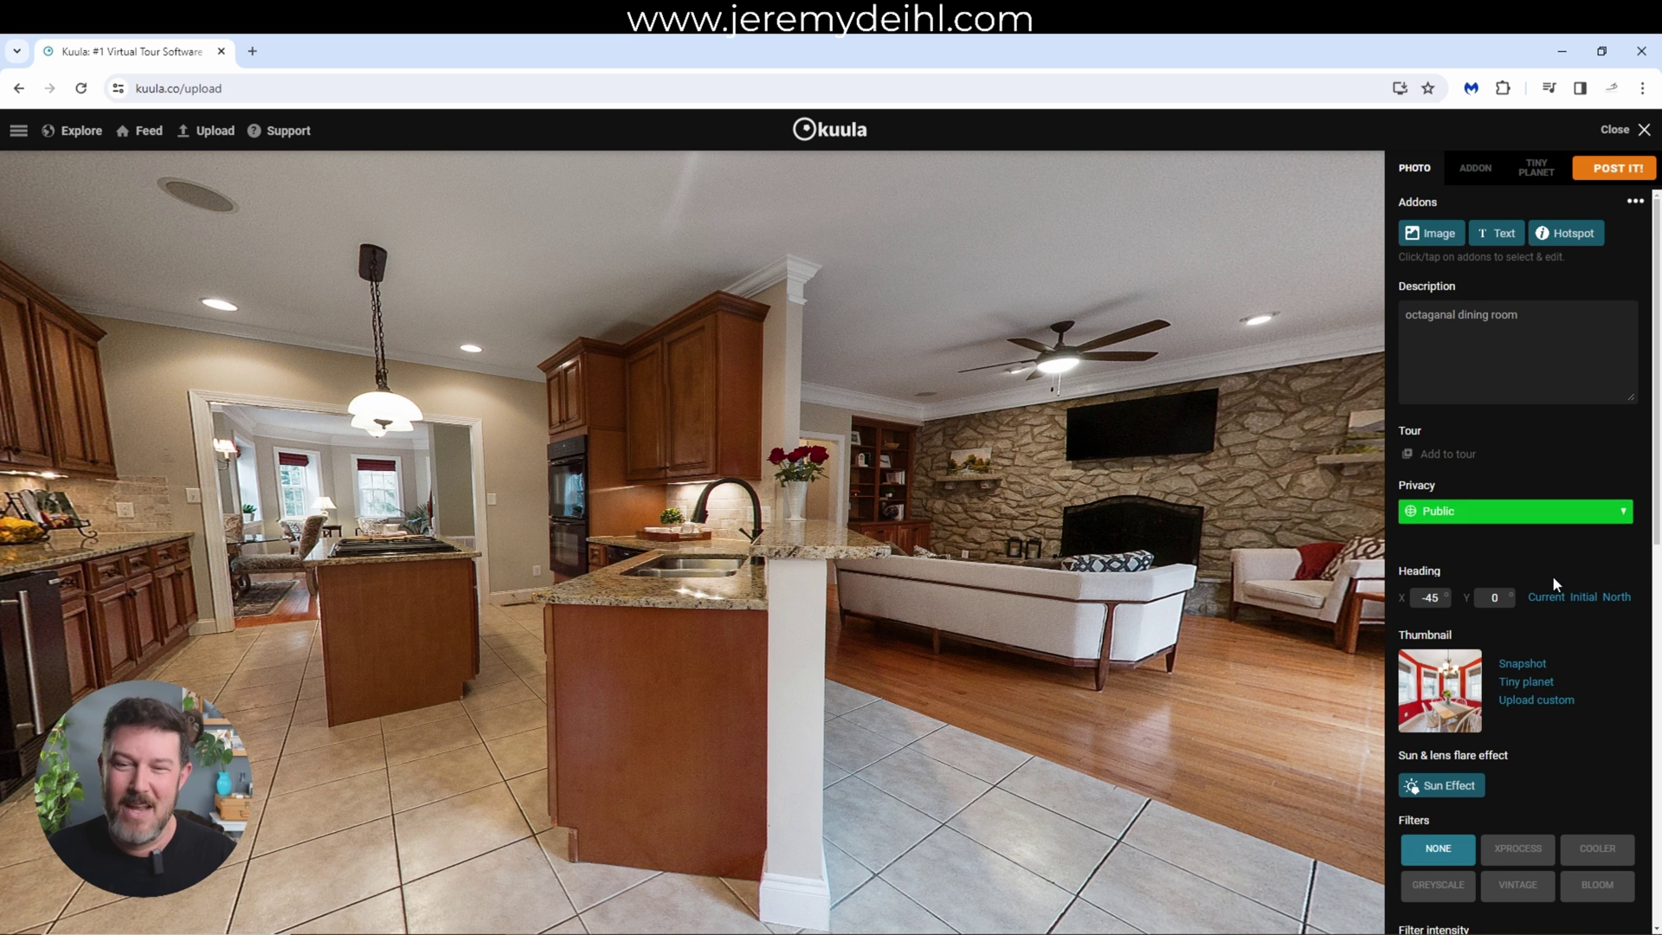
scroll(1553, 578, "down", 3)
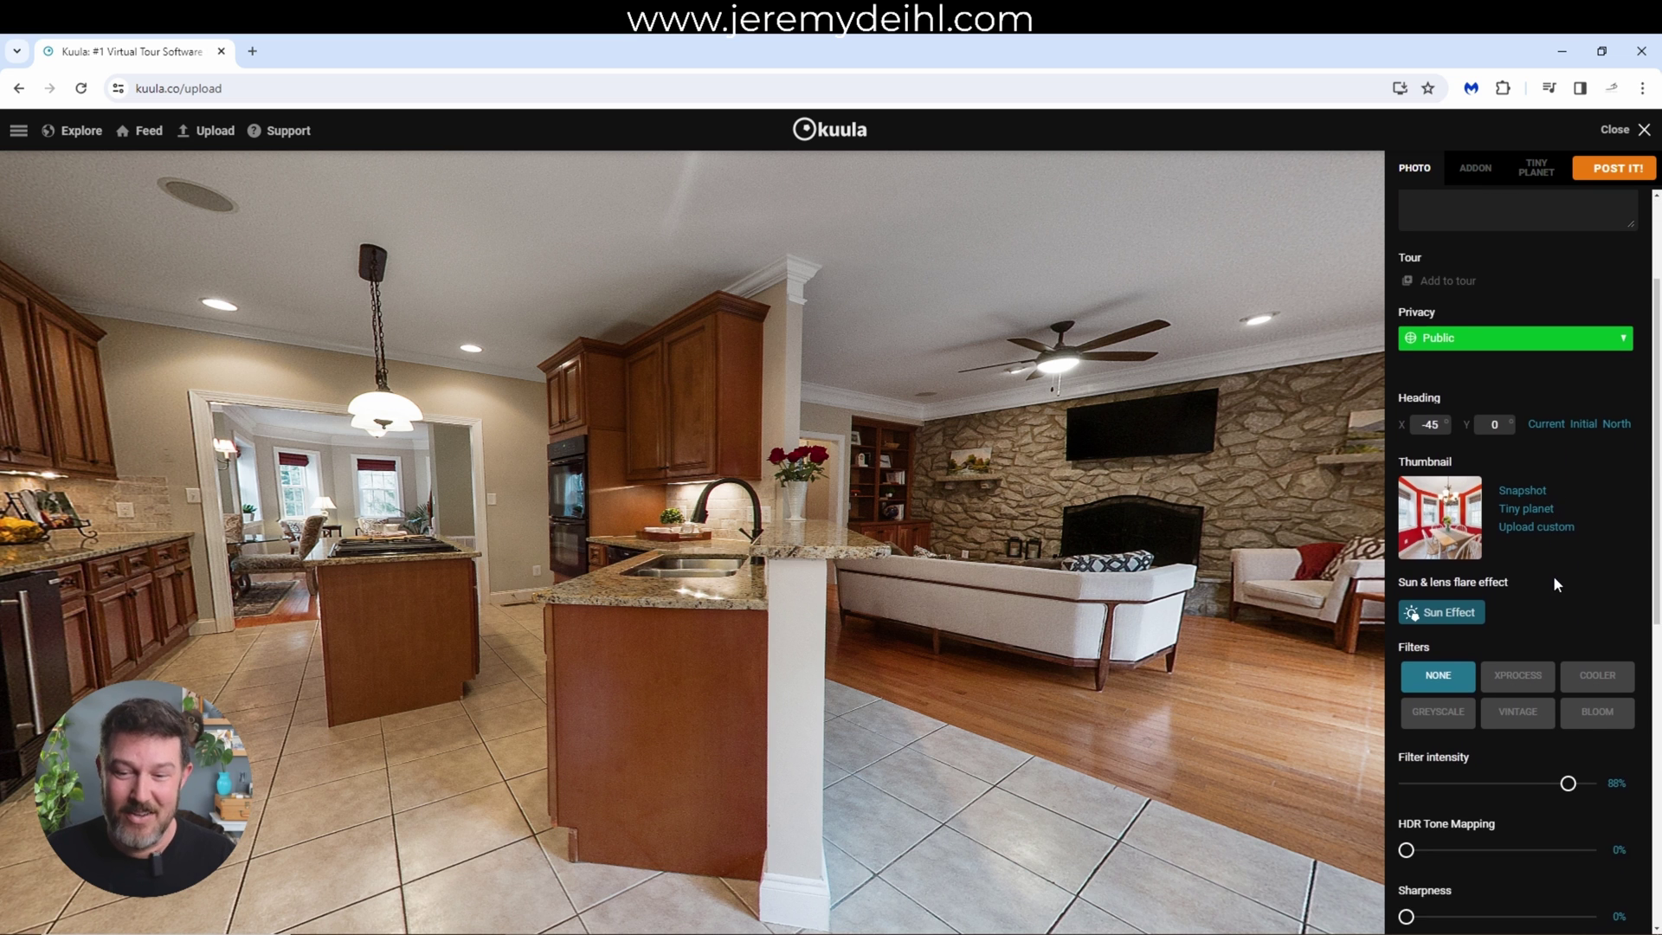
scroll(1554, 583, "down", 7)
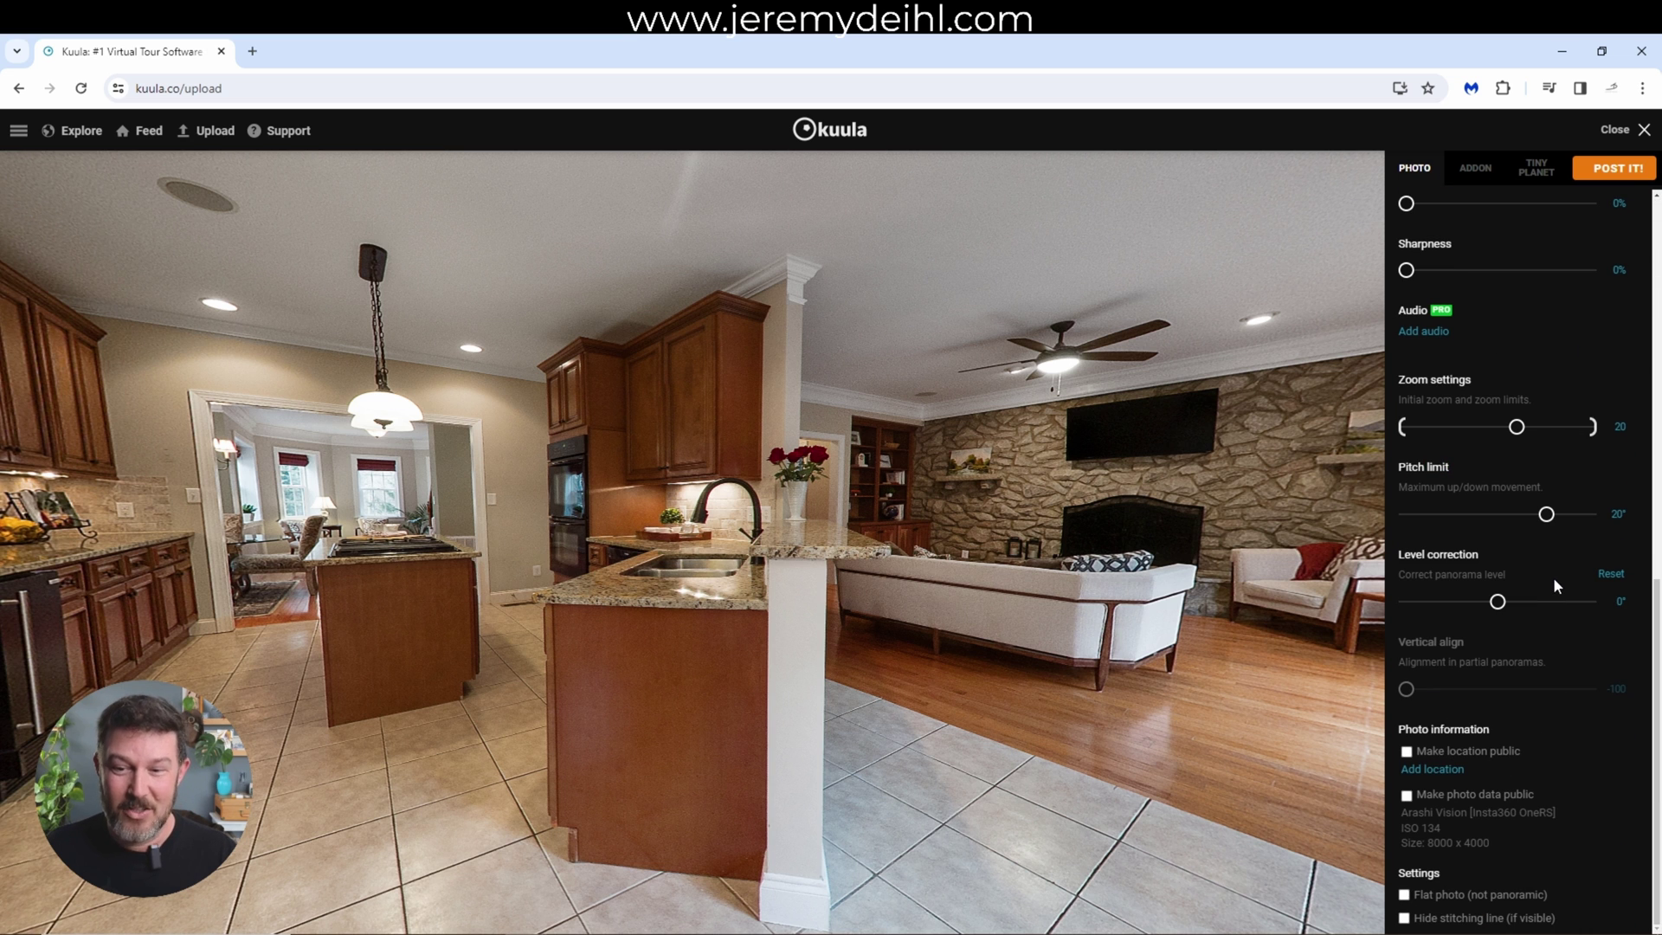